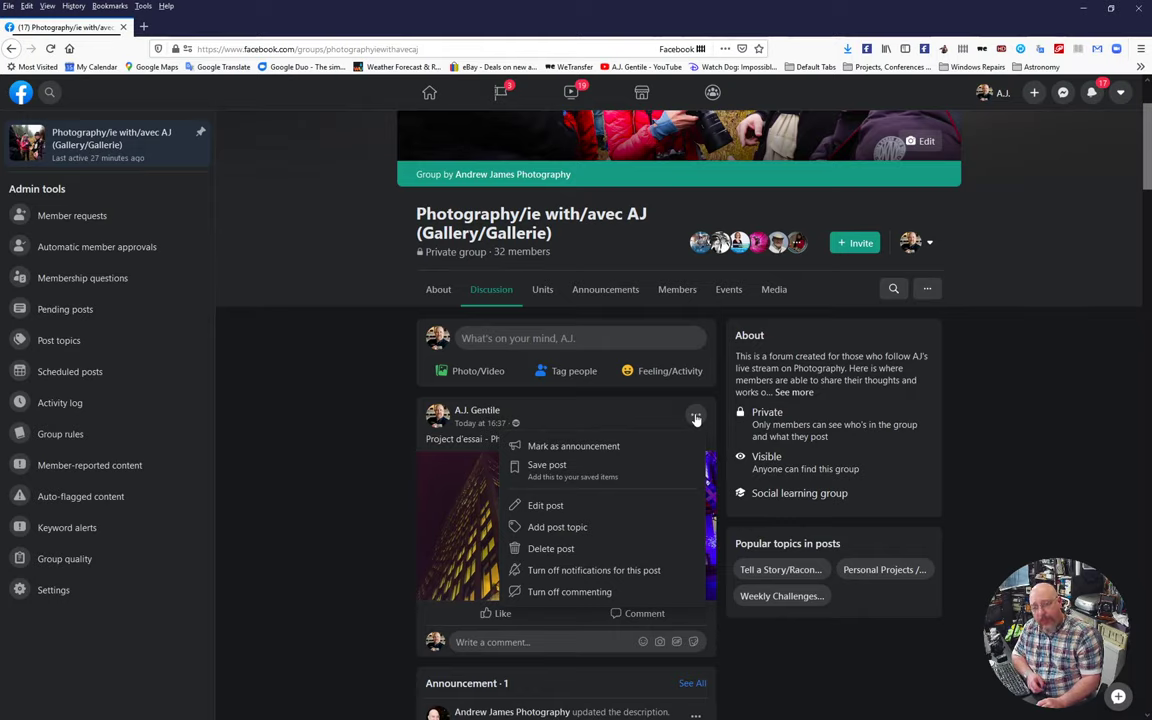
Step: Try to create a new topic named "Project d'Essai" for the "Project d'essai - Photo de nuit" post
click(557, 528)
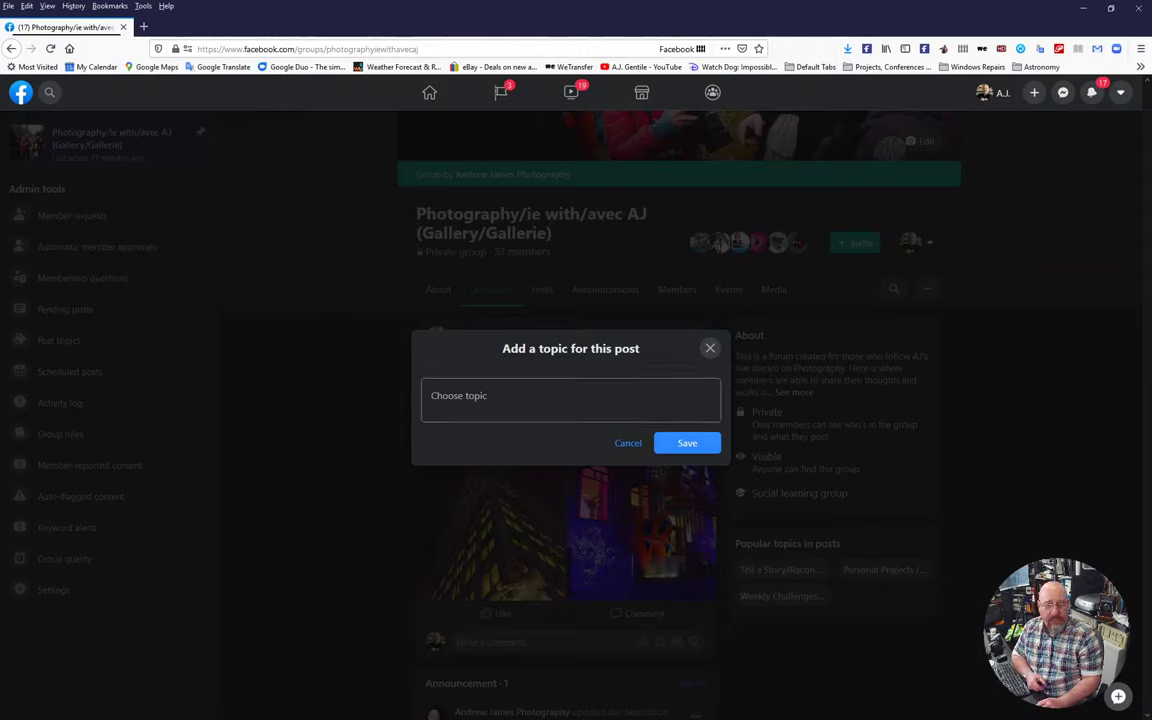
click(637, 401)
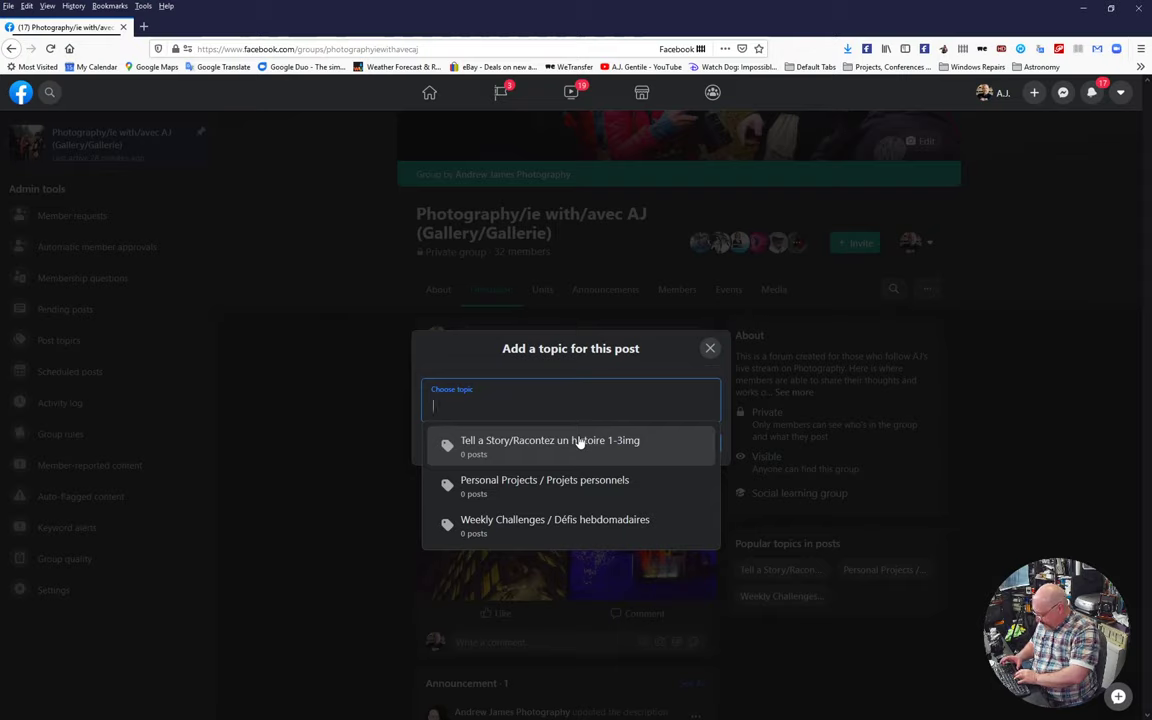
text(Pro)
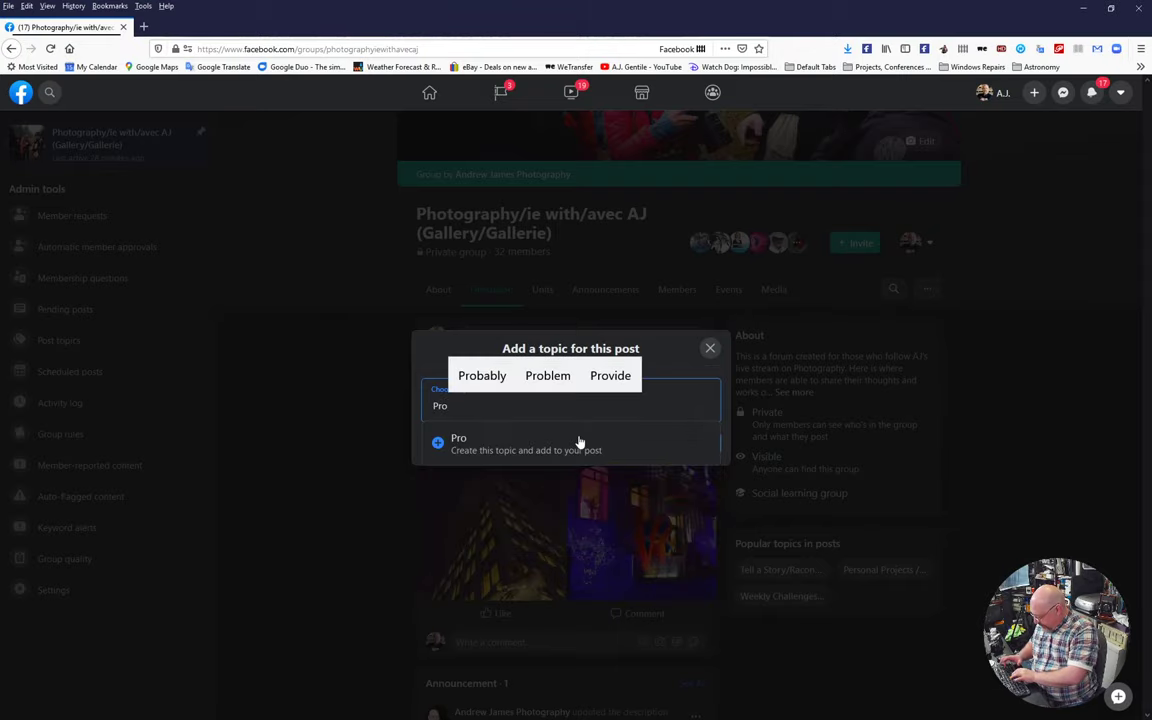
text(ject )
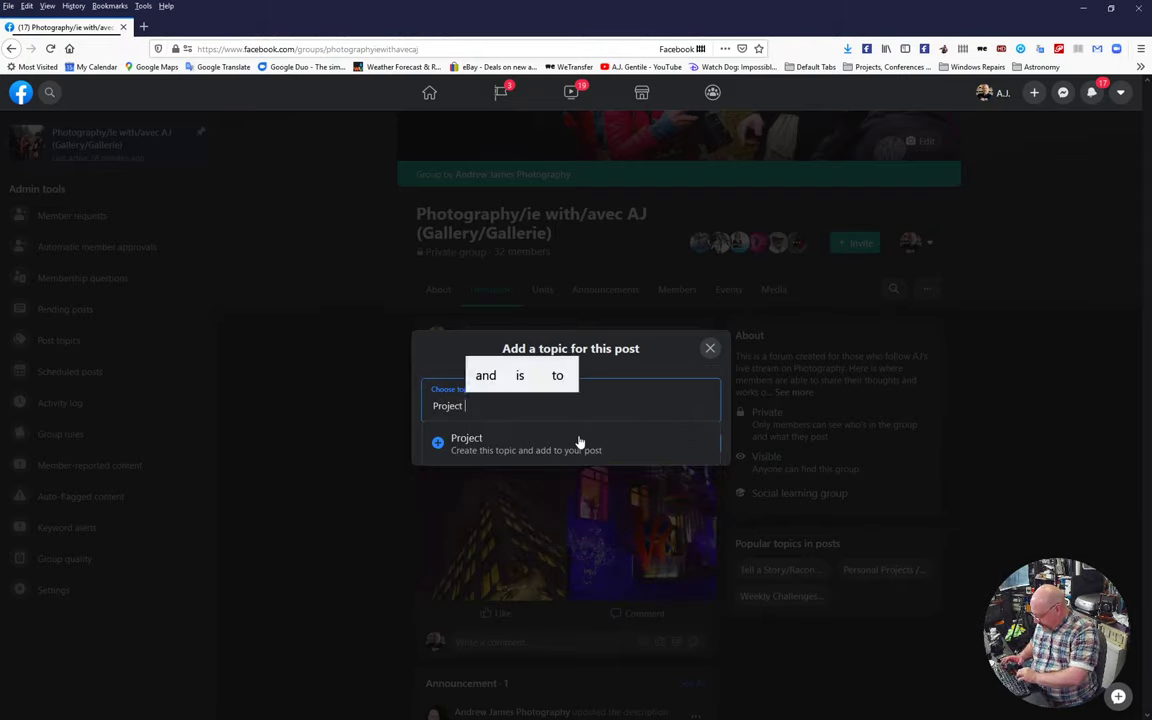
text(d'Essai)
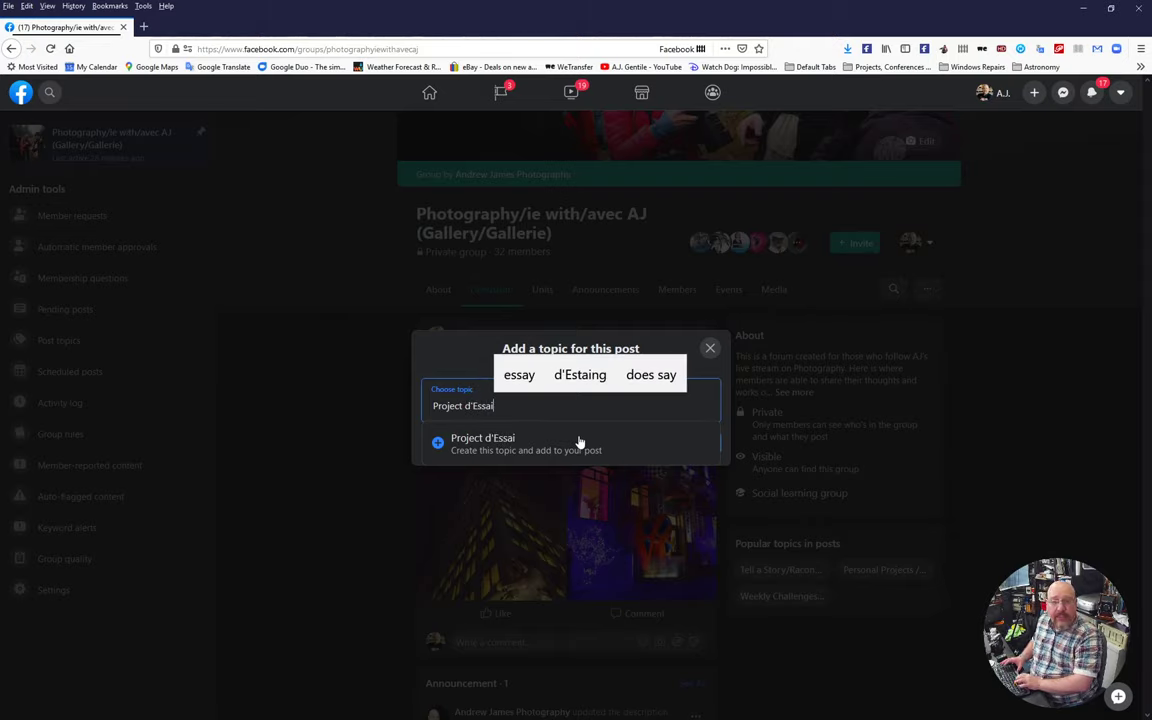
click(579, 442)
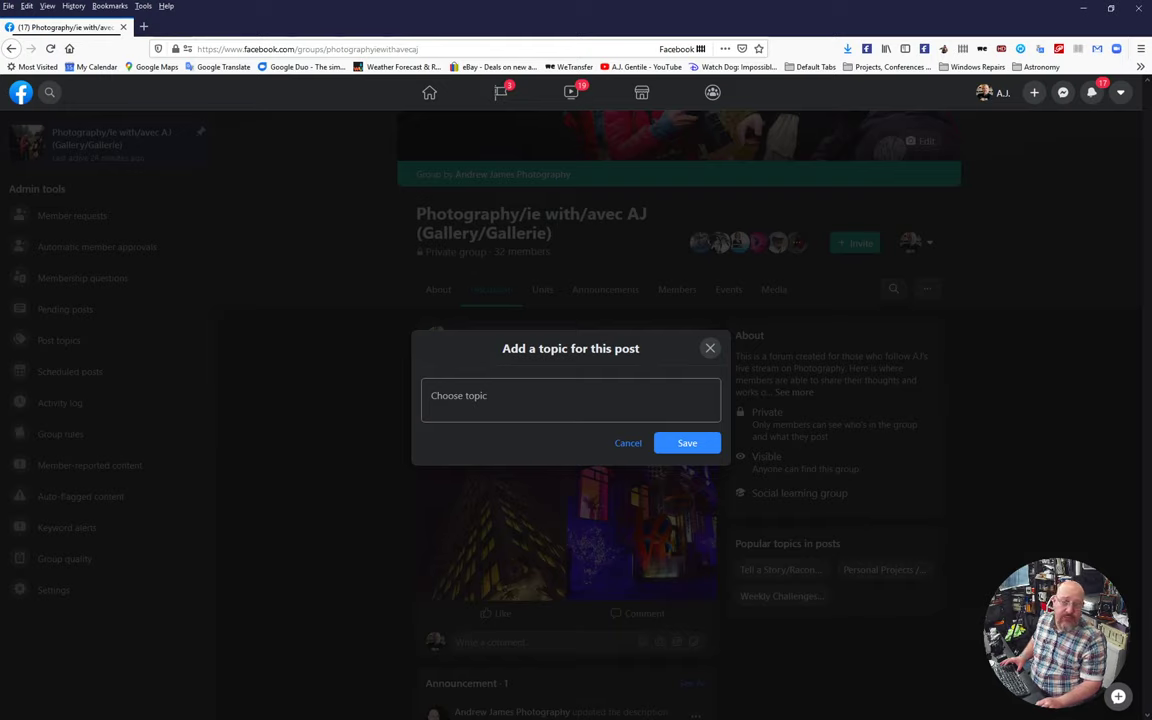
Step: Choose the topic "Weekly Challenges / Défis hebdomadaires" and try to add "Tell a Story/Racontez un histoire 1-3img" as a second topic
click(515, 402)
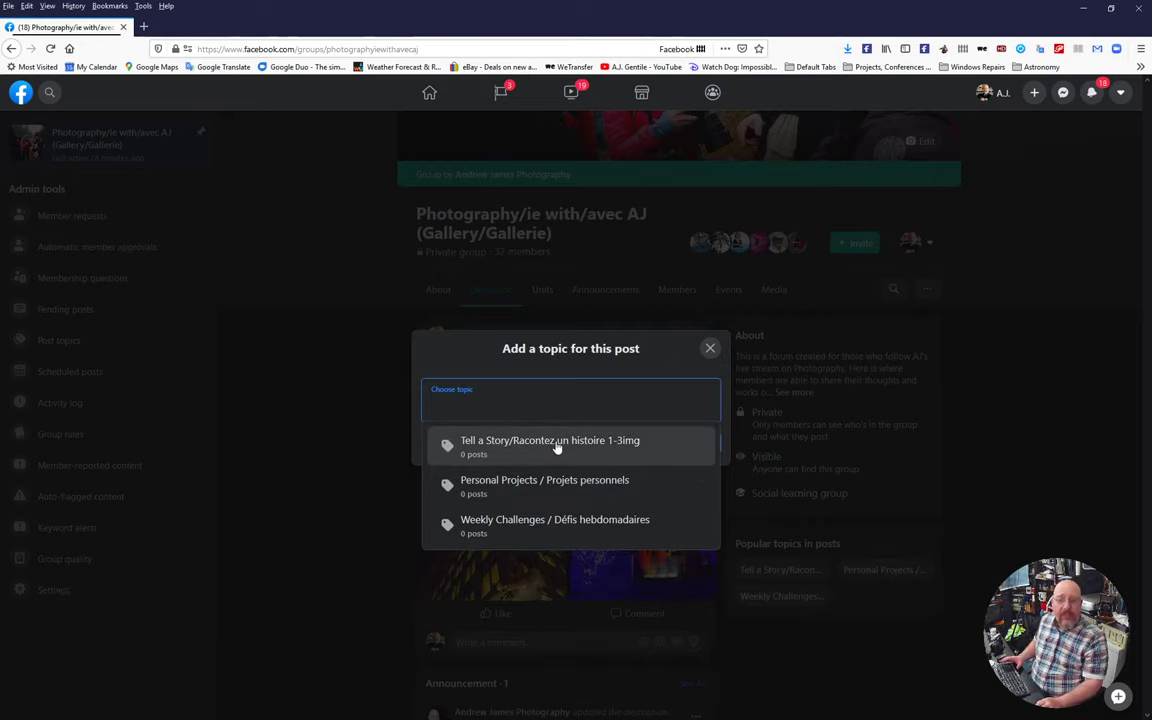
click(488, 524)
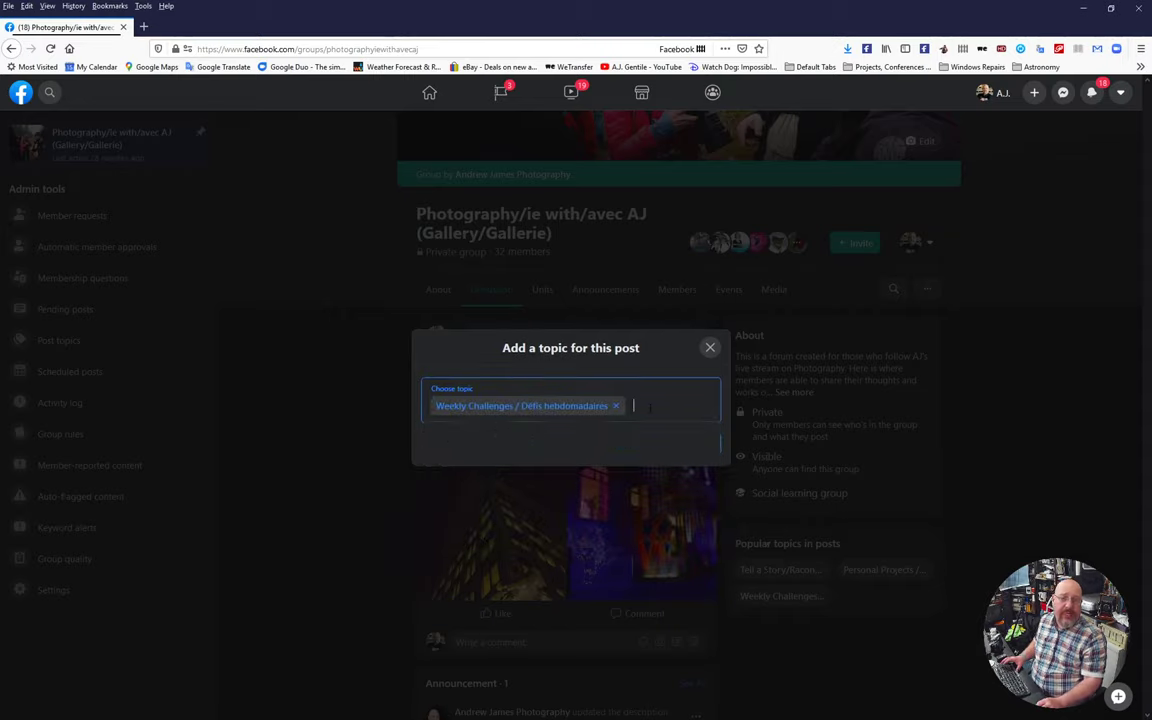
click(649, 406)
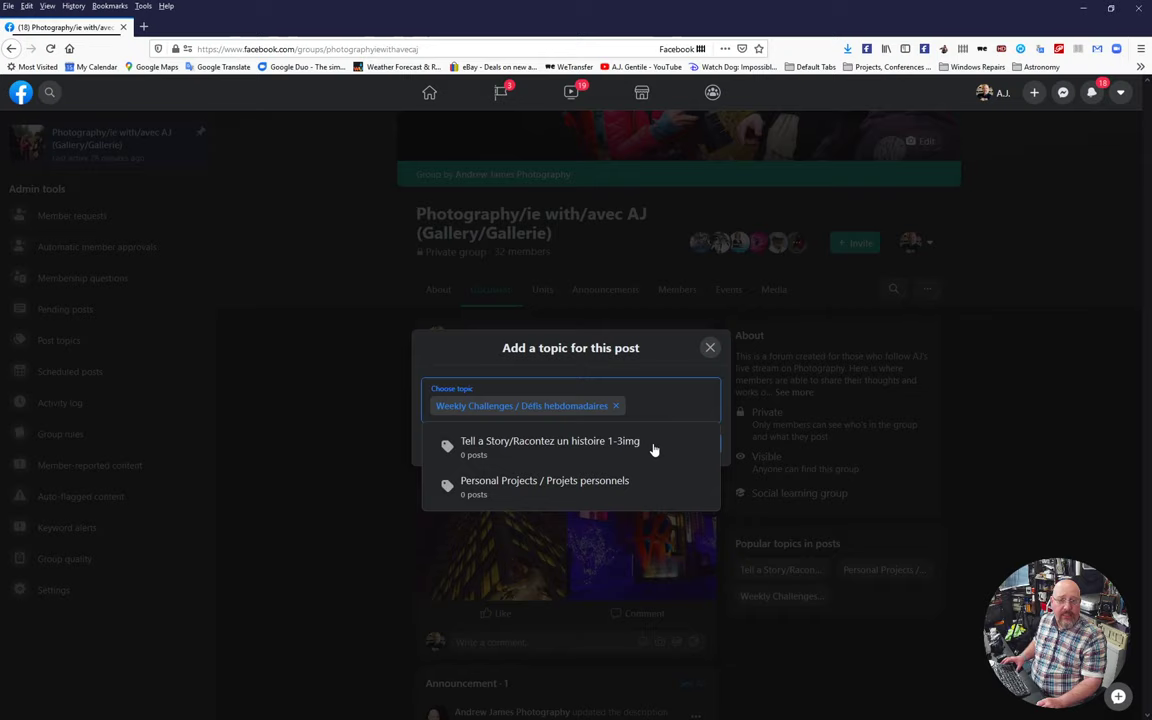
click(522, 450)
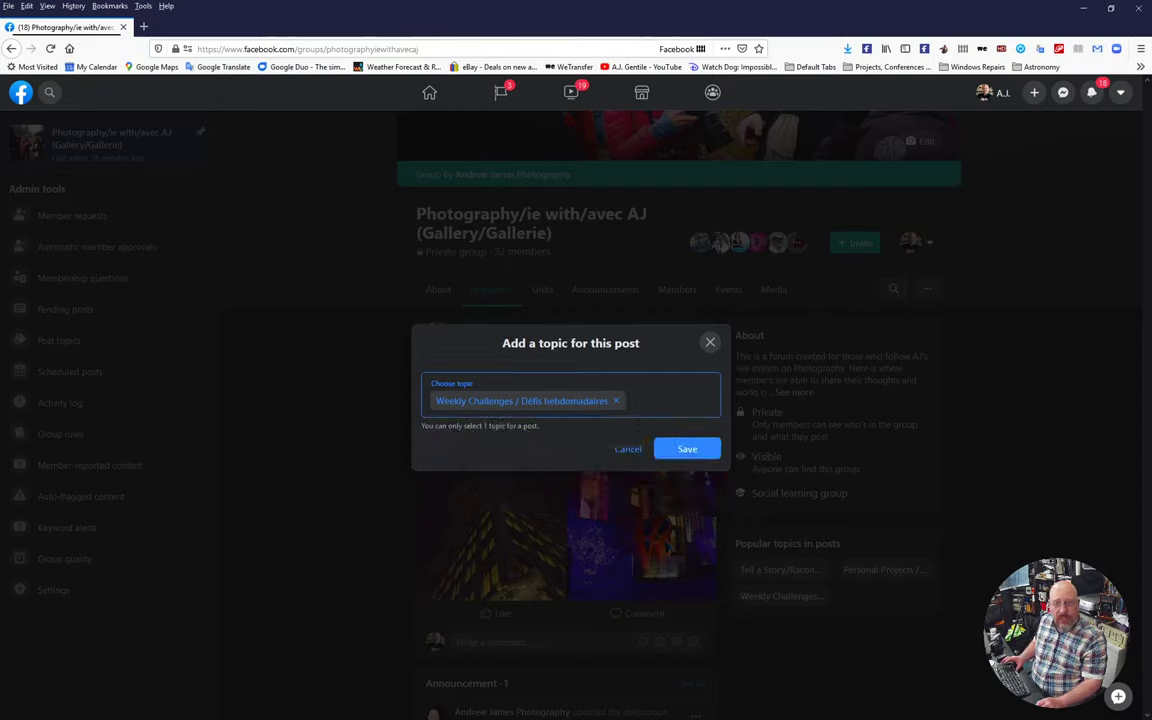
click(633, 400)
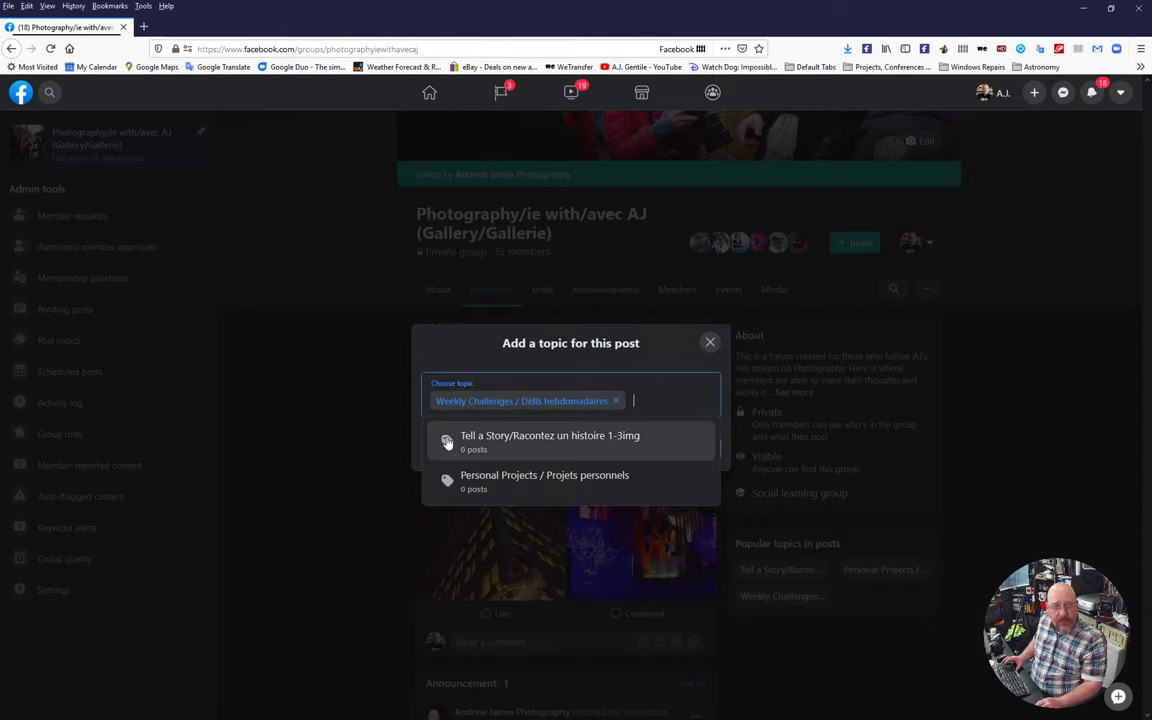
click(447, 441)
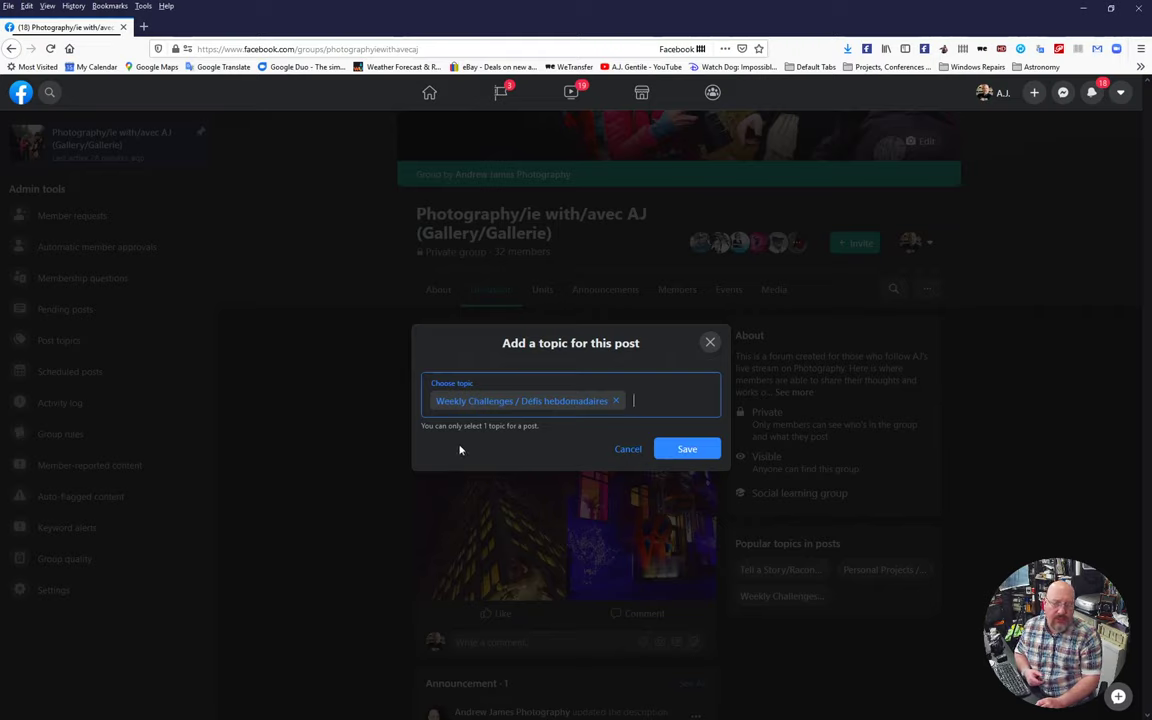
Step: Replace the chosen topic with "Tell a Story/Racontez un histoire 1-3img" and save it to the post
click(616, 400)
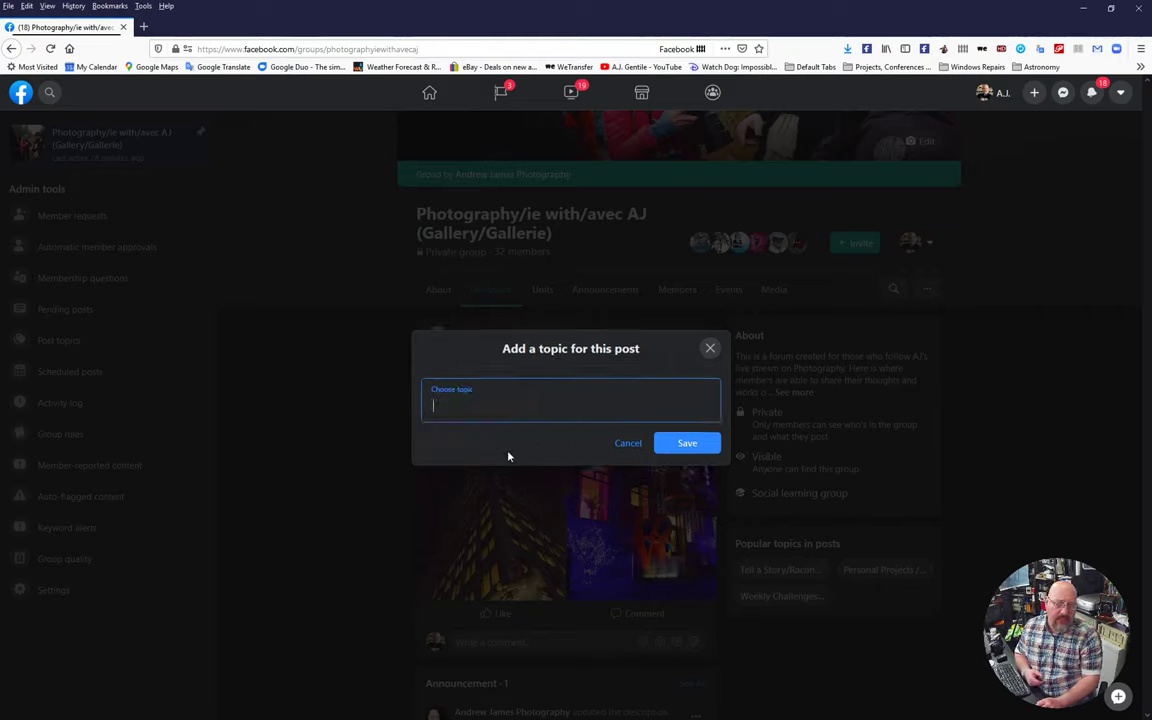
click(470, 450)
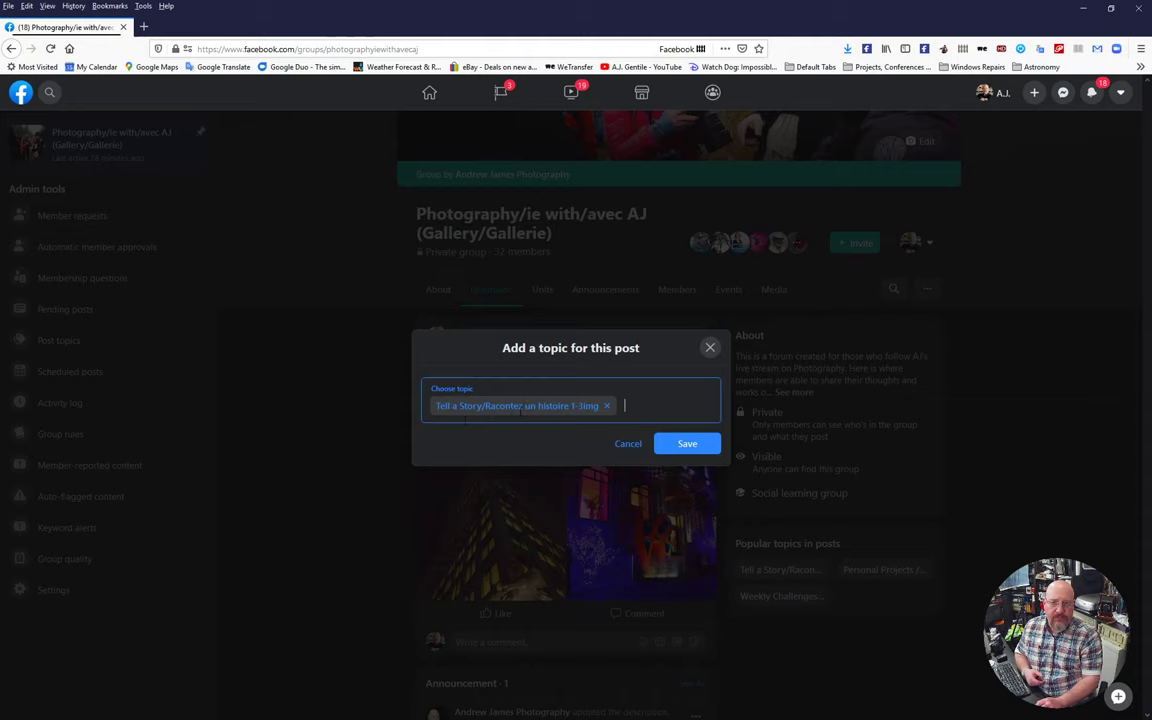
click(686, 446)
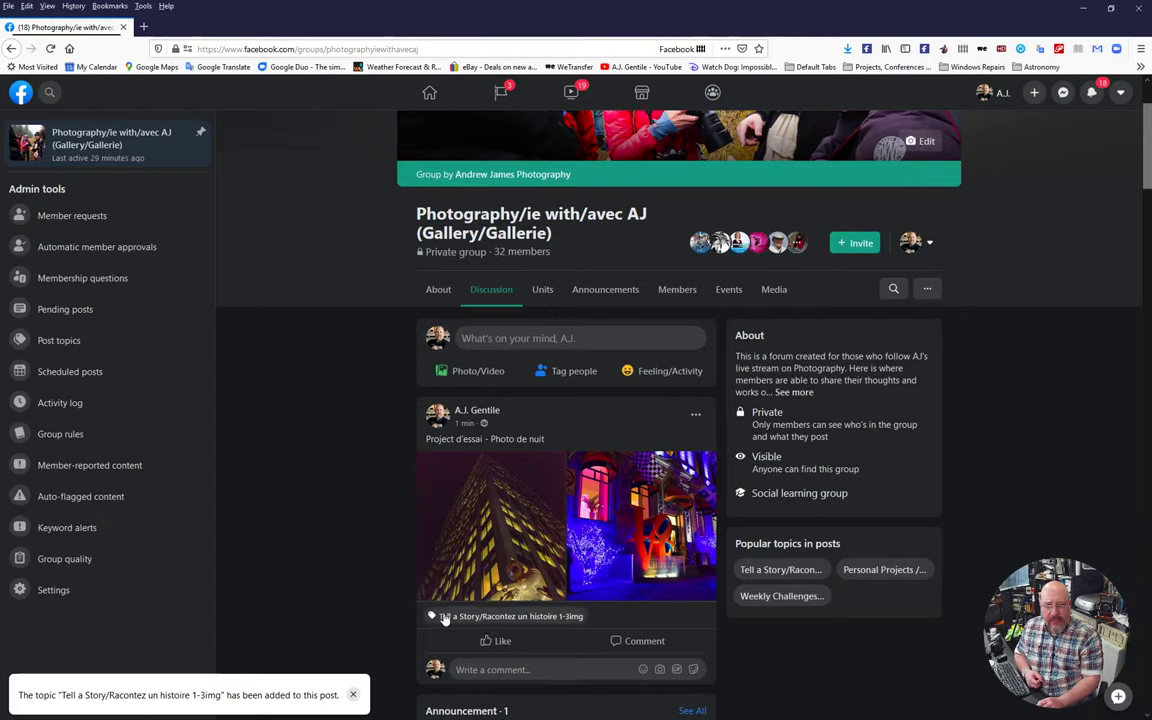
Step: View the group's posts filed under the popular topic "Tell a Story/Racontez un histoire 1-3img"
mouse_move(497, 638)
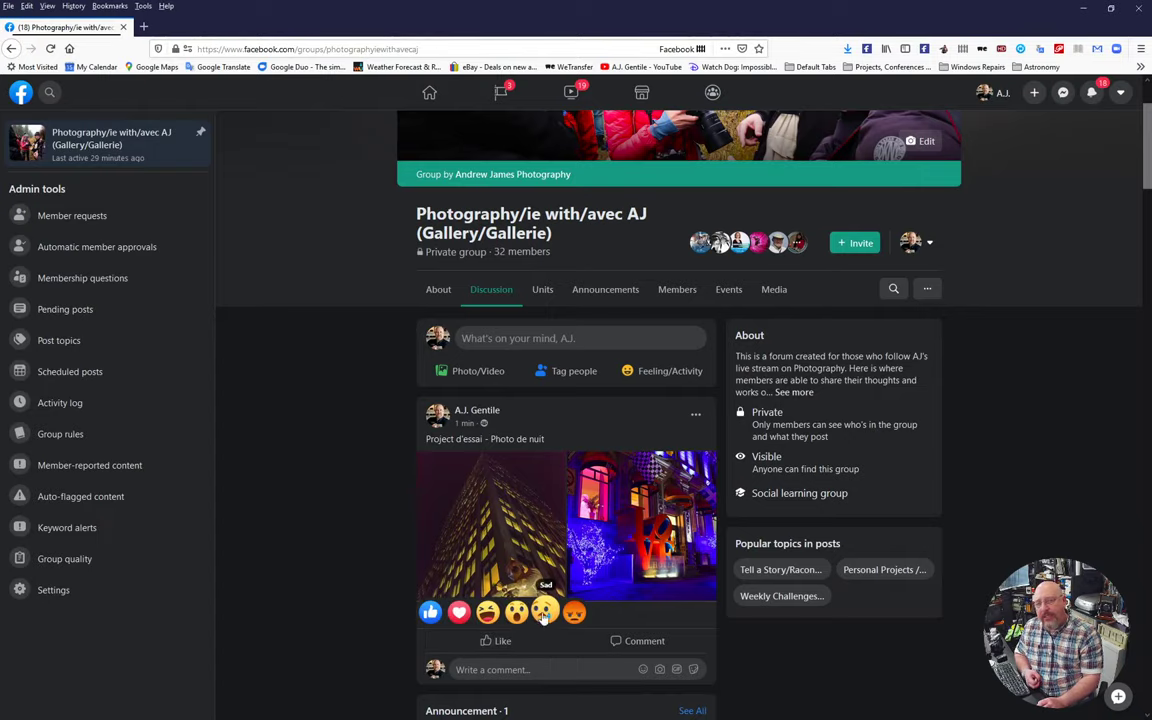
scroll(641, 455, down, 1)
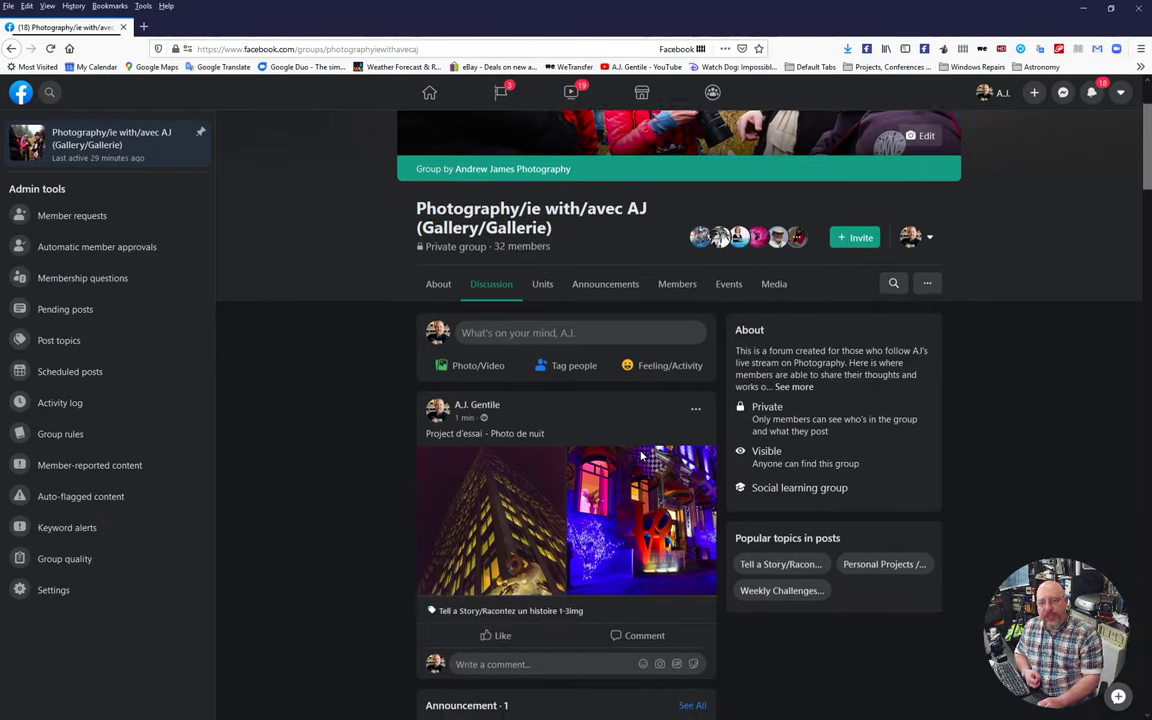
scroll(641, 455, down, 3)
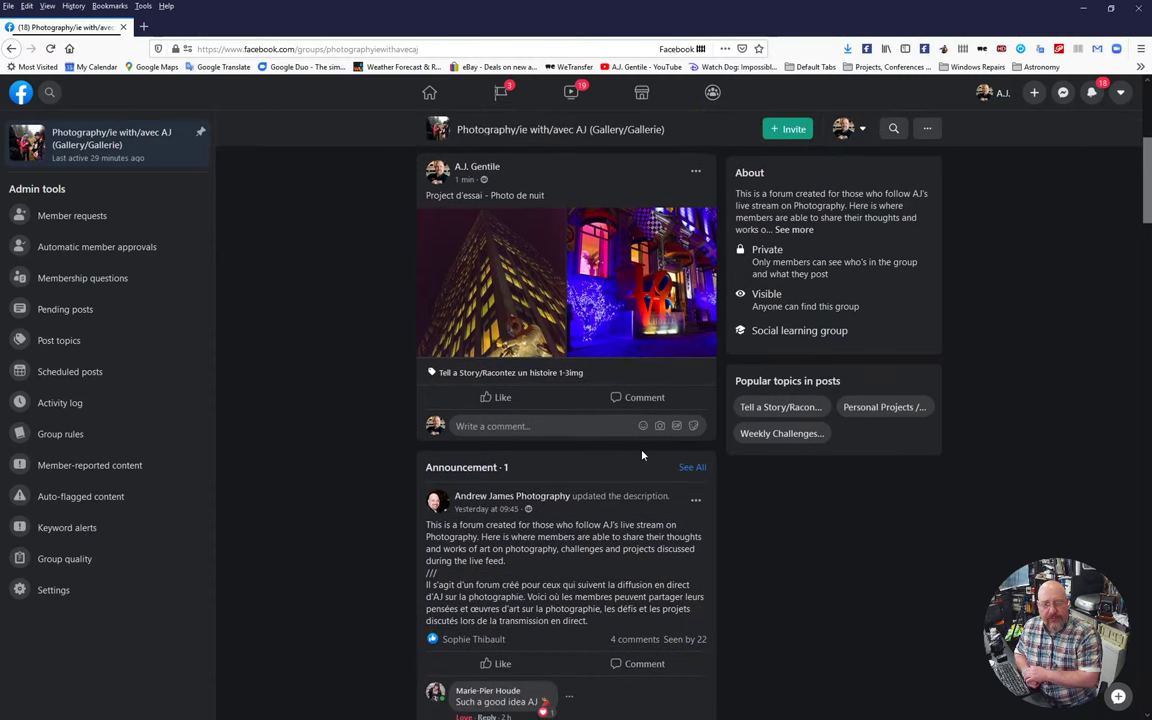
click(789, 407)
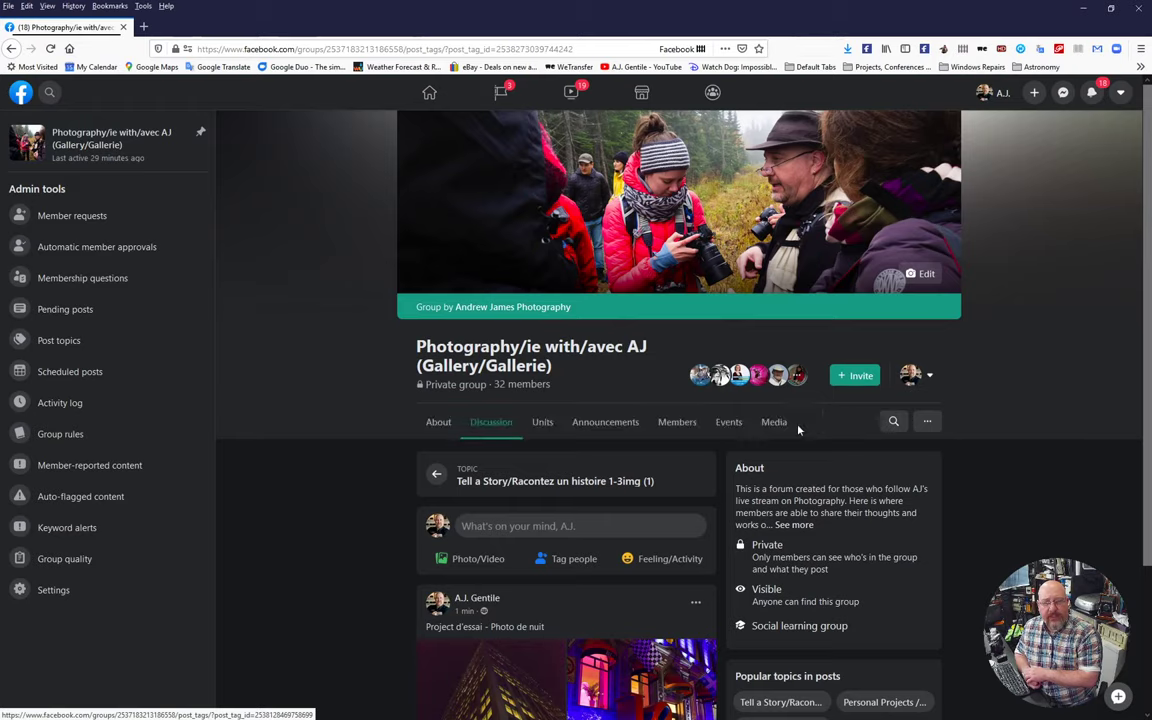
scroll(622, 554, down, 2)
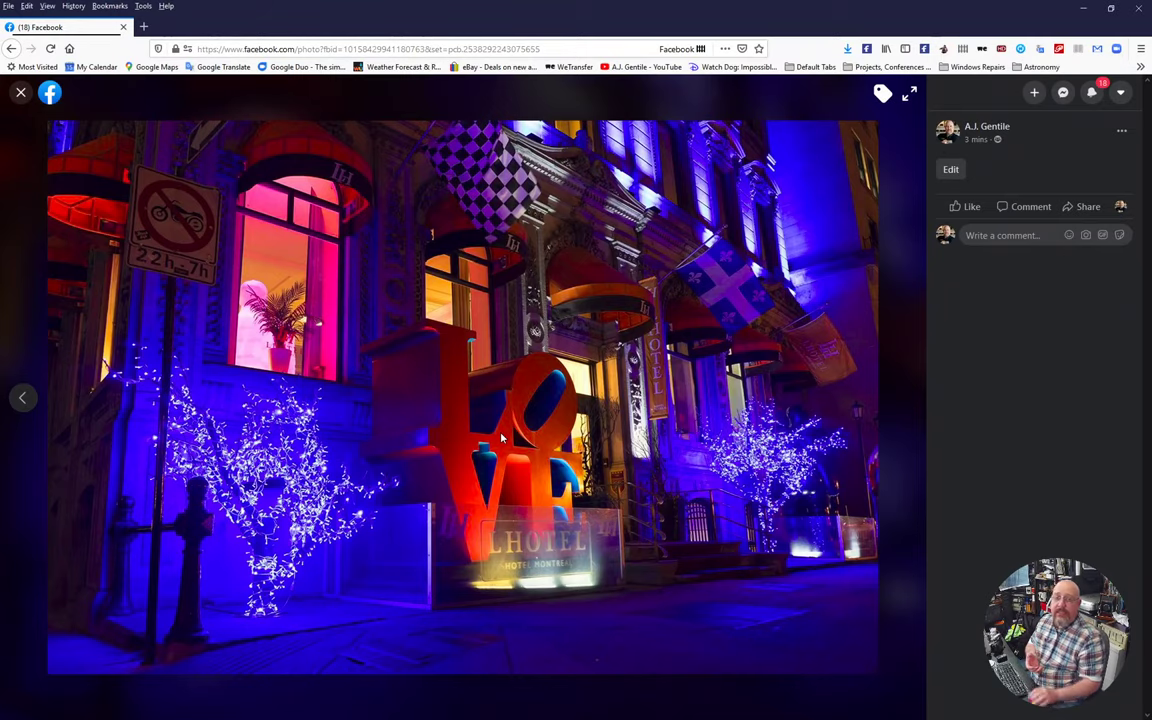
Step: Start saving the opened hotel photo as an image file, choosing the Downloads folder on the WRK_2017-01 (L:) drive
right_click(500, 387)
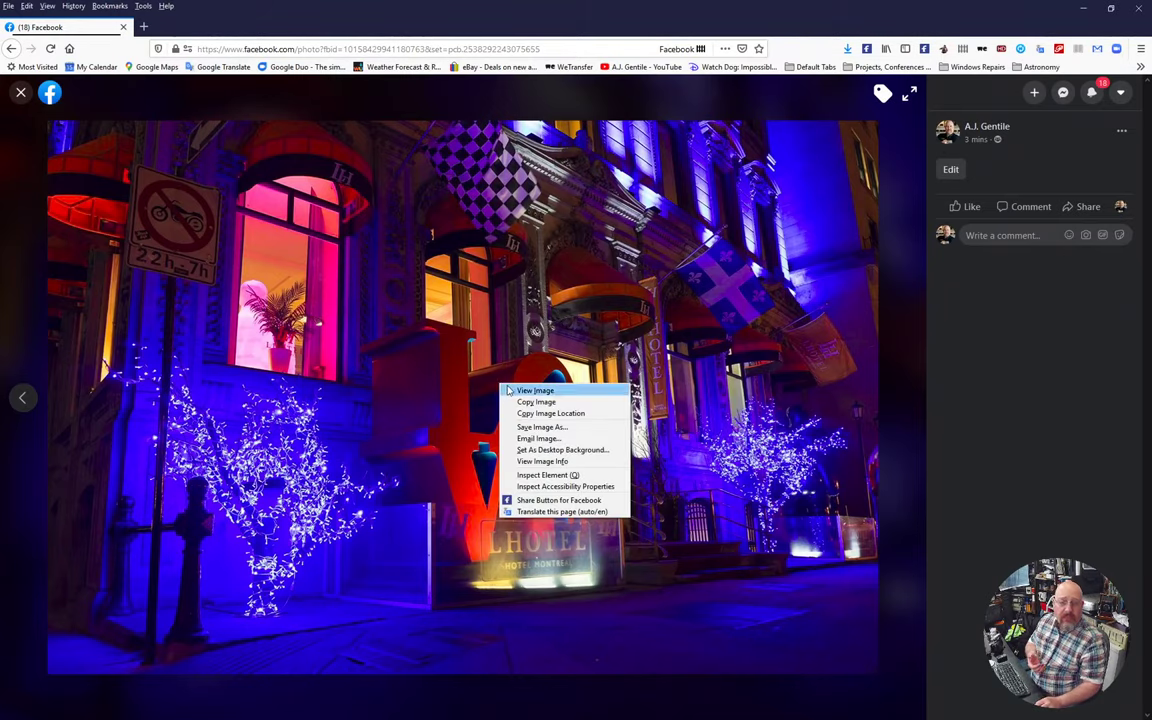
click(542, 427)
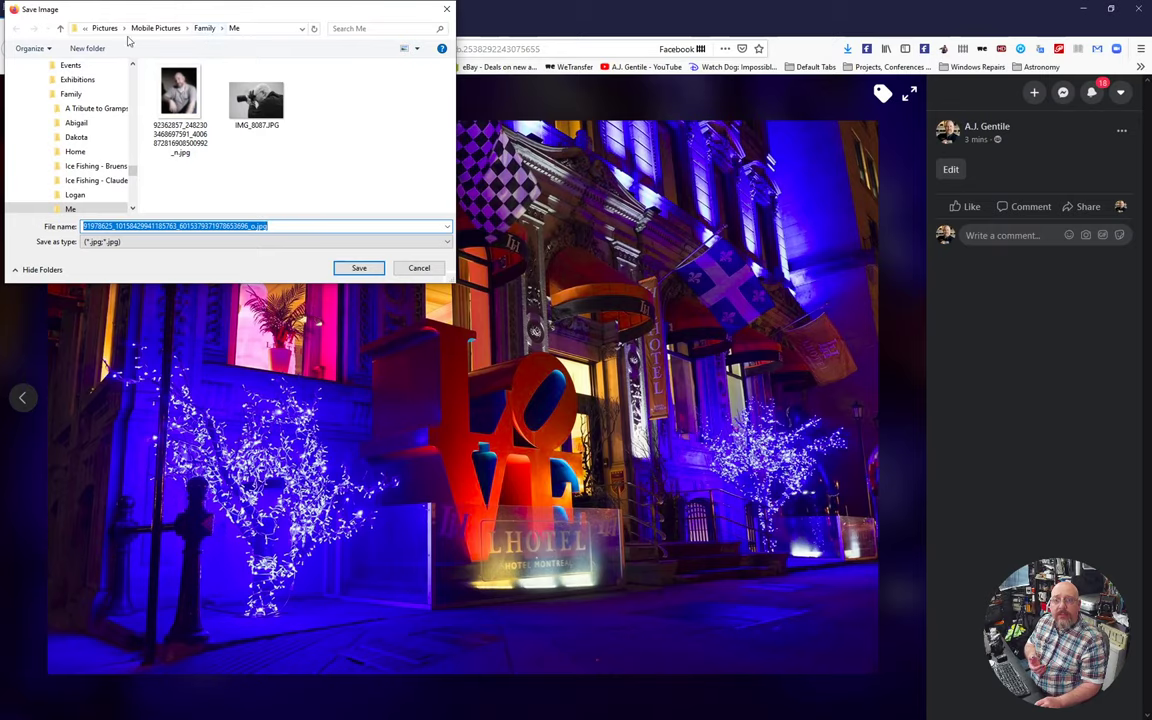
drag(134, 164, 134, 198)
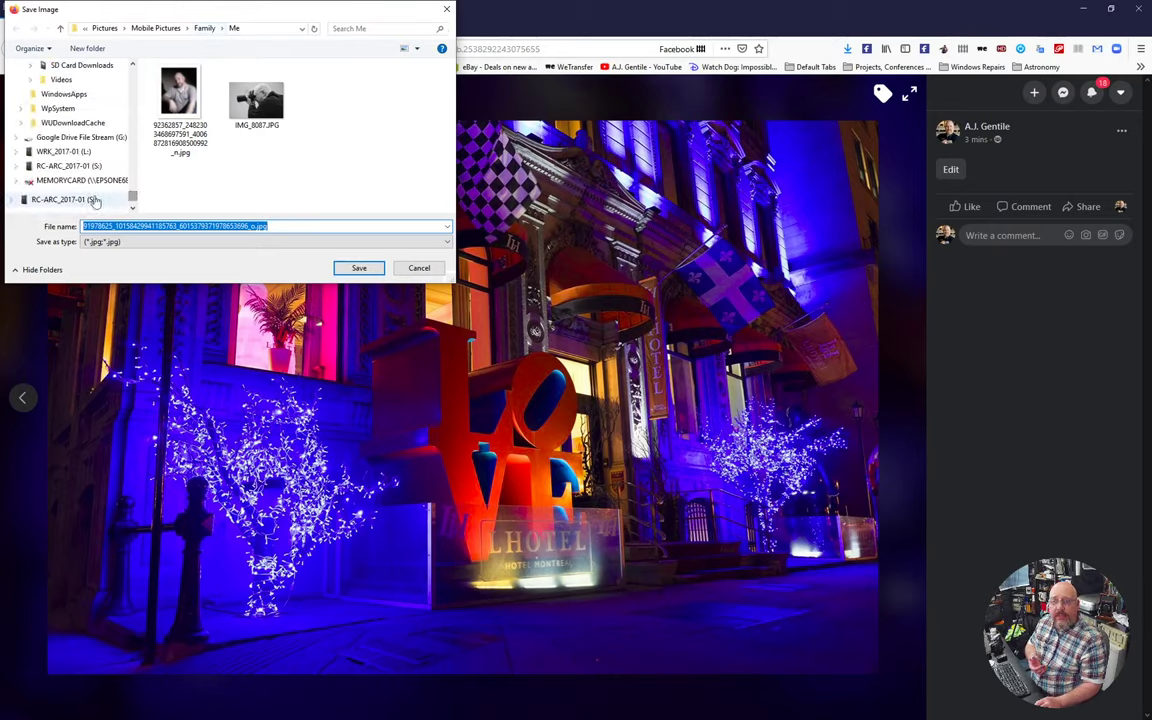
click(64, 151)
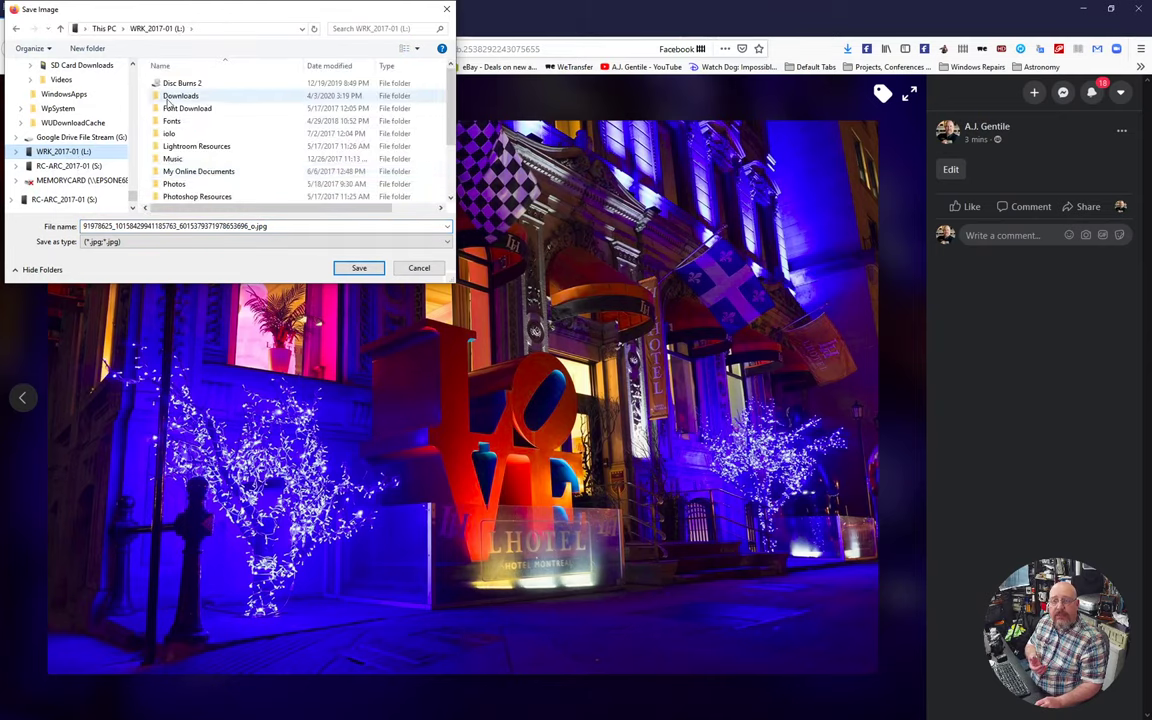
double_click(180, 95)
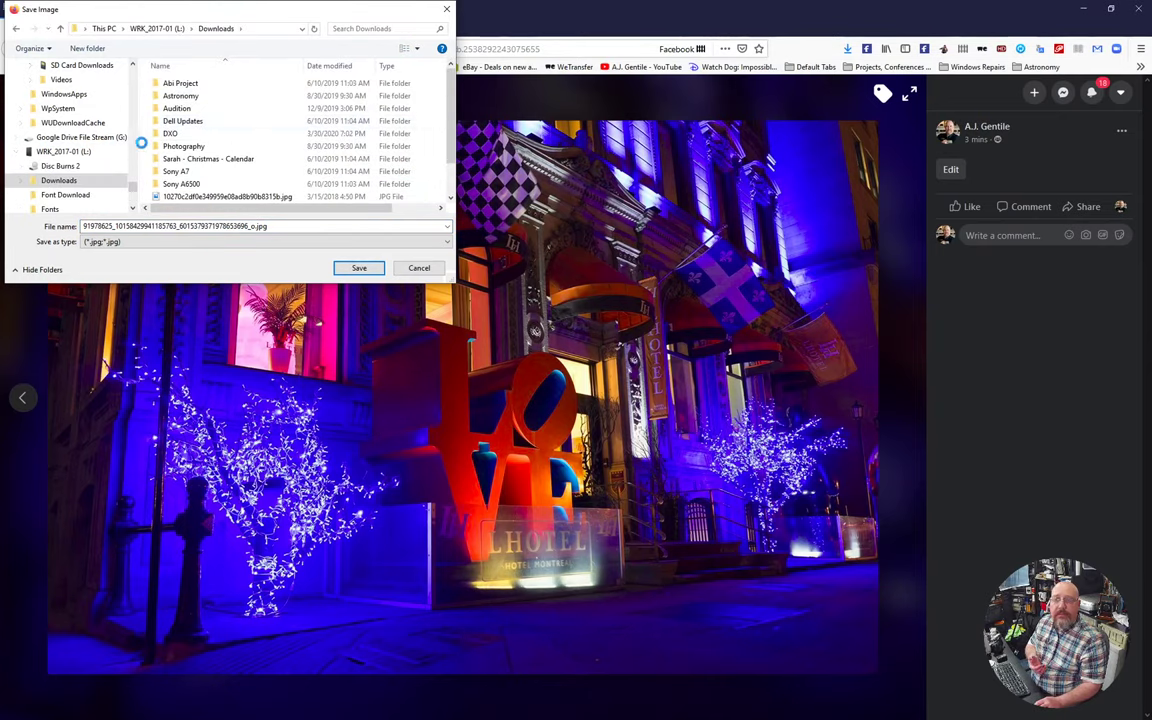
Step: Create a folder named Test inside Downloads and save the hotel photo in it
right_click(141, 143)
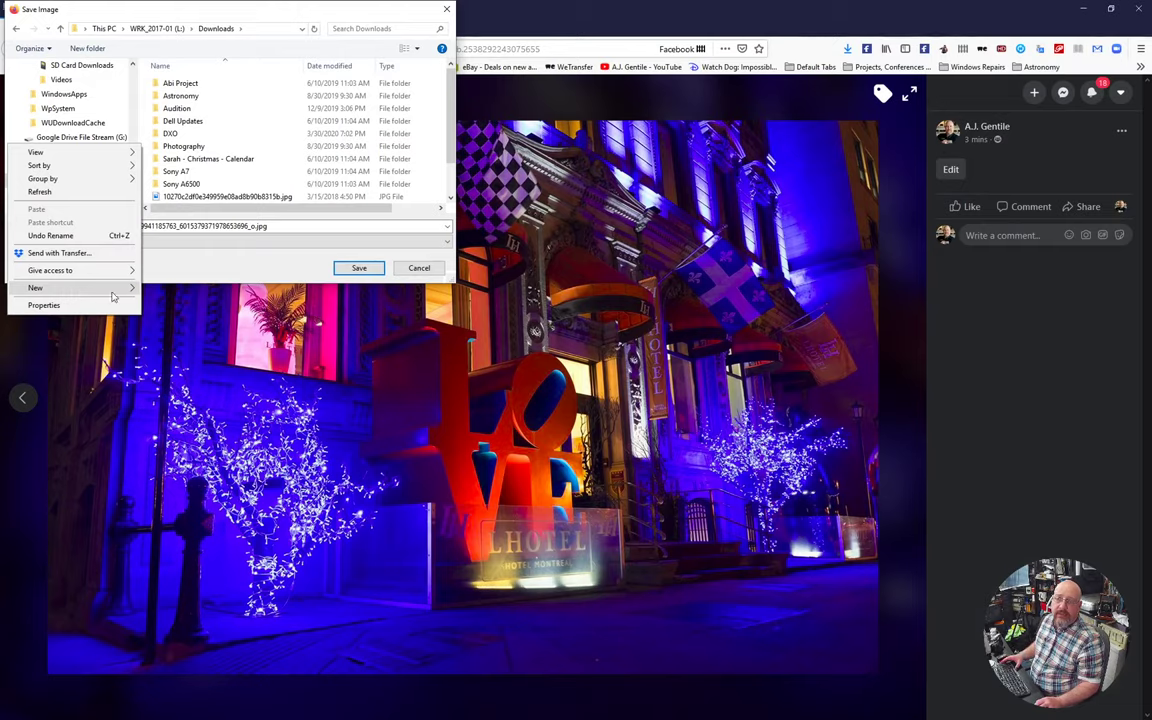
mouse_move(113, 290)
click(155, 290)
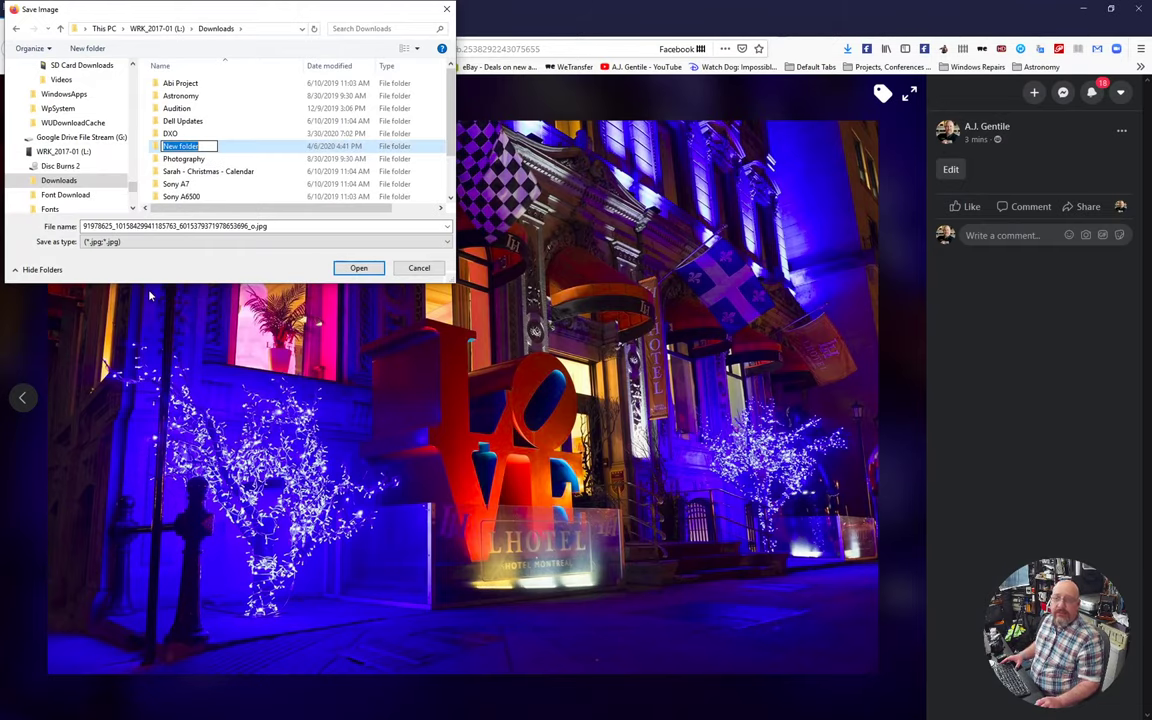
text(Test)
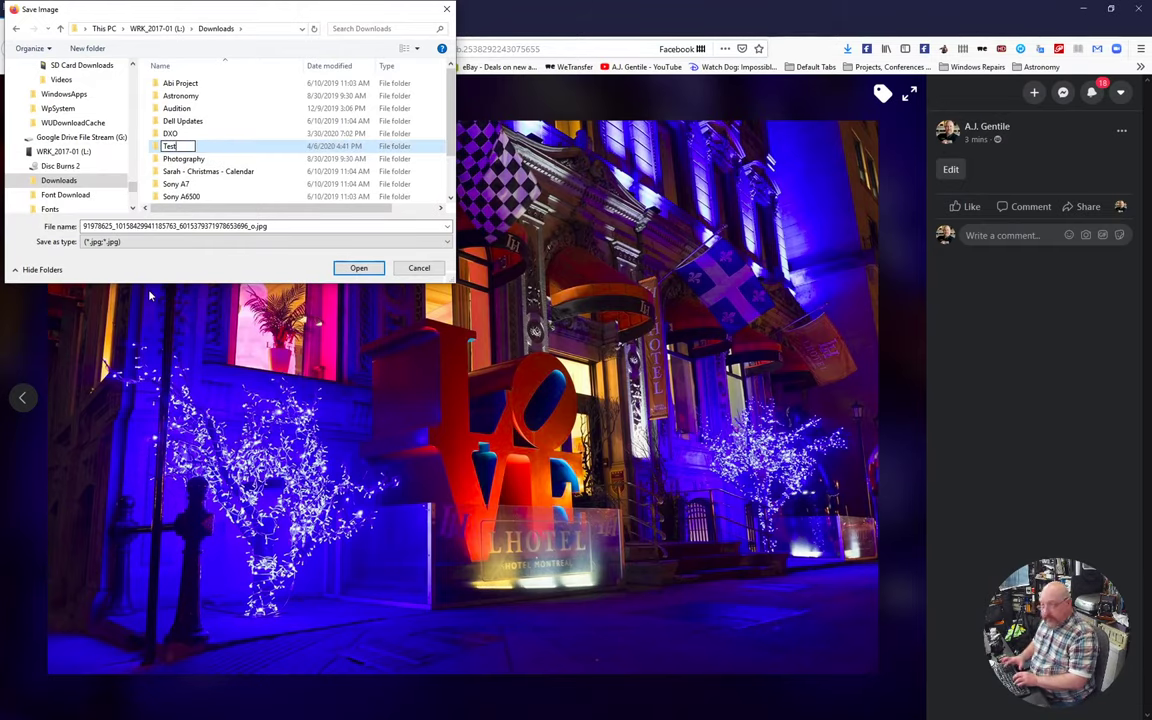
key(Return)
key(Return)
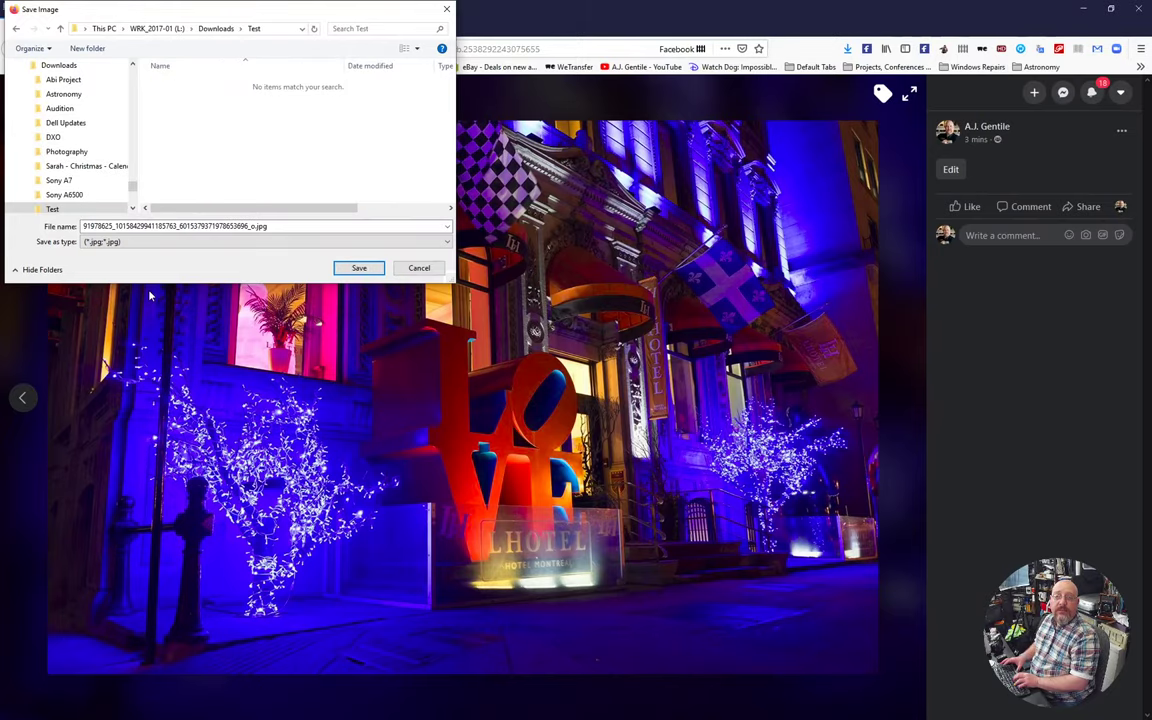
click(356, 268)
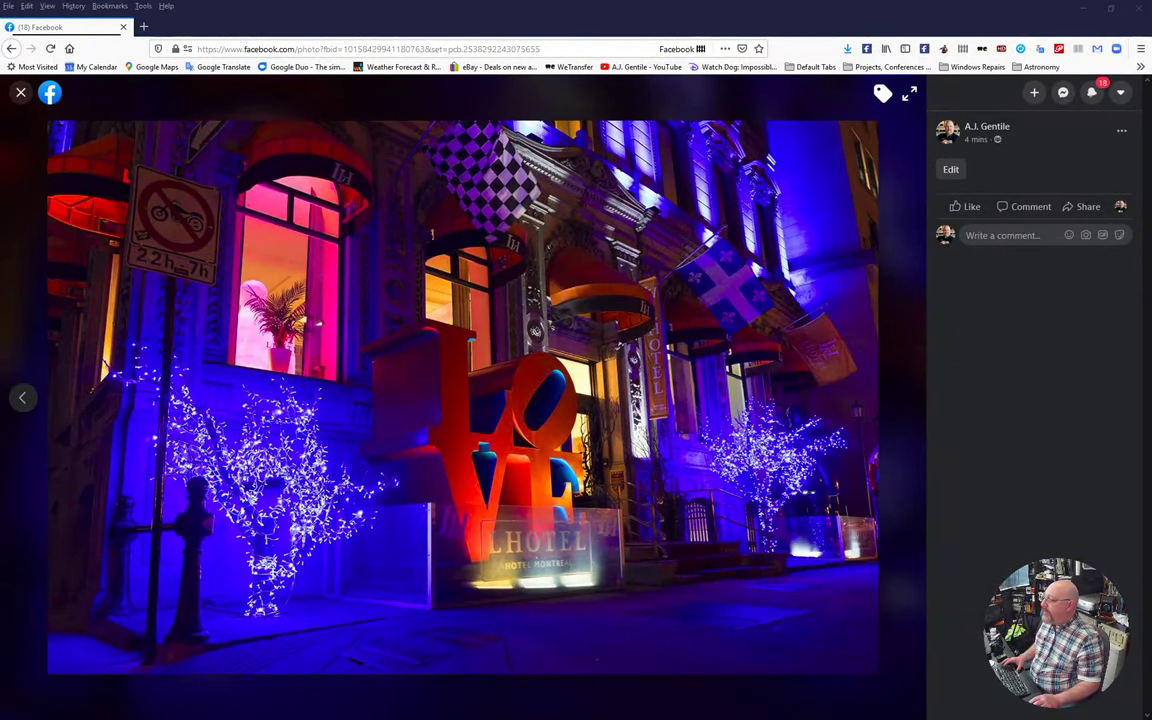
Step: Switch to File Explorer and look for the saved hotel photo in the Downloads folders on the L: and D: drives
key(alt+Tab)
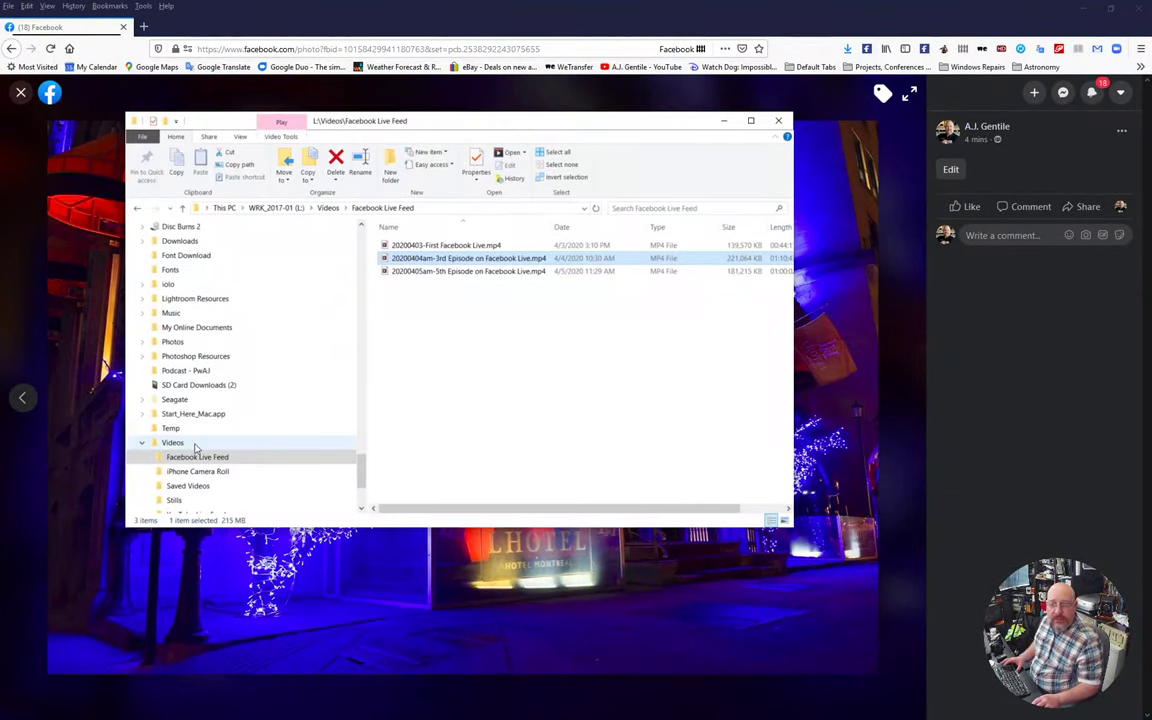
click(142, 443)
scroll(240, 420, up, 2)
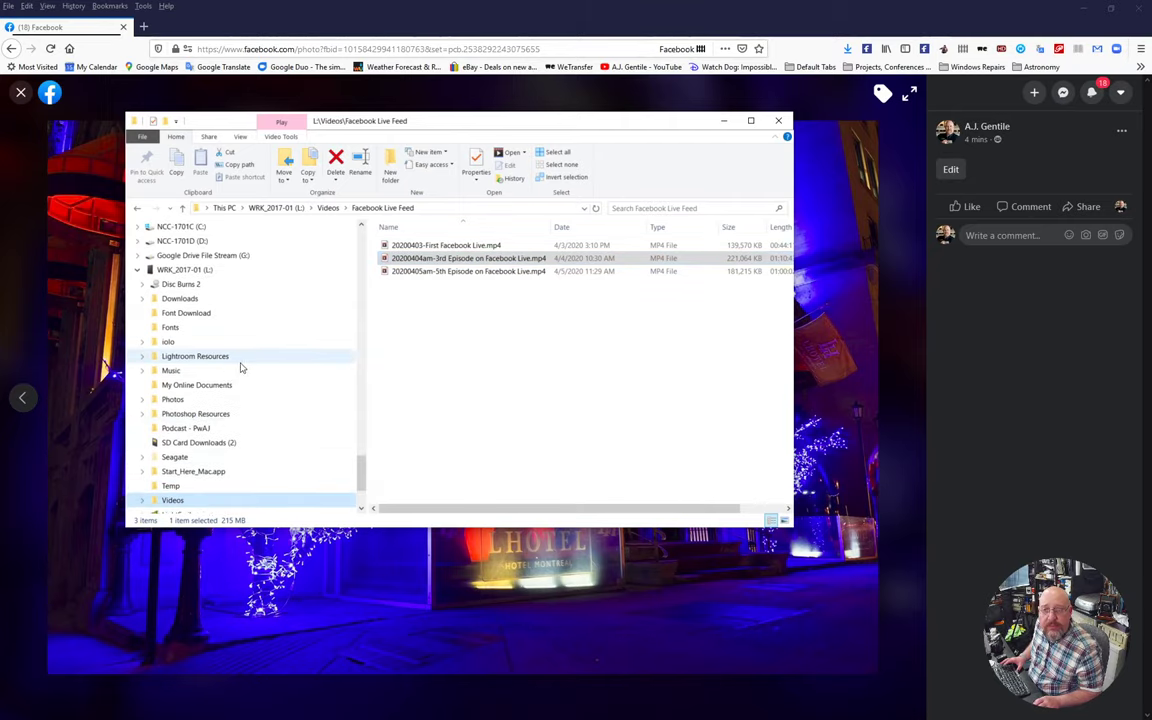
click(182, 299)
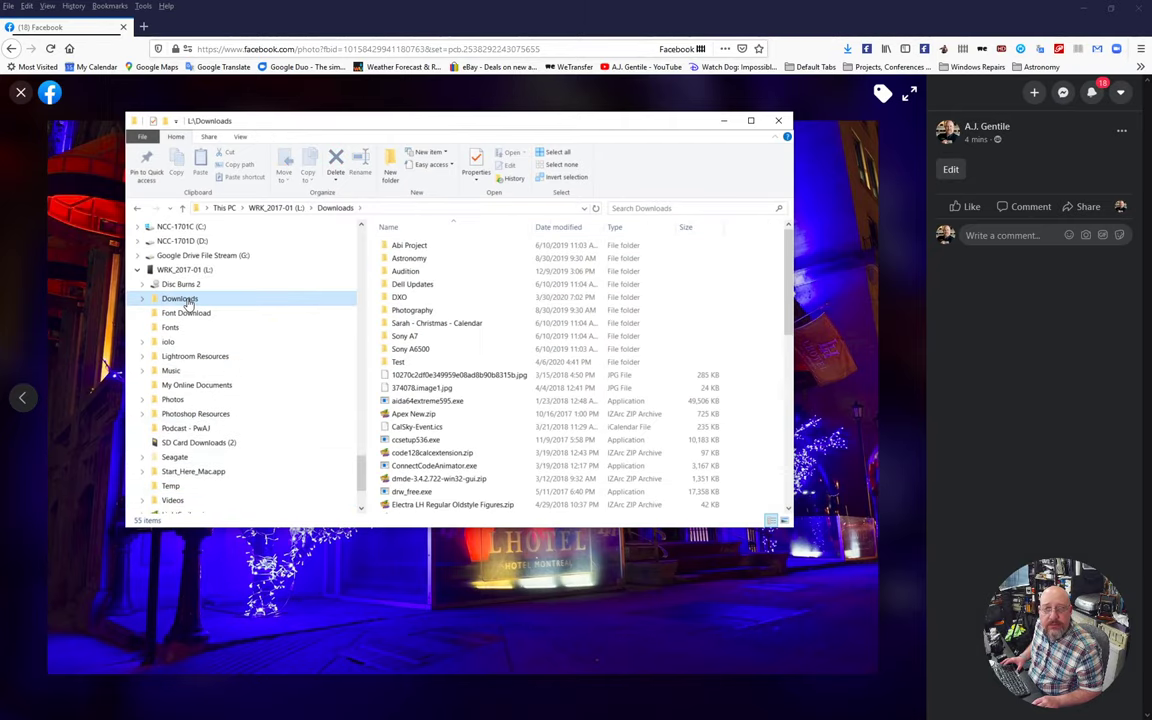
click(162, 242)
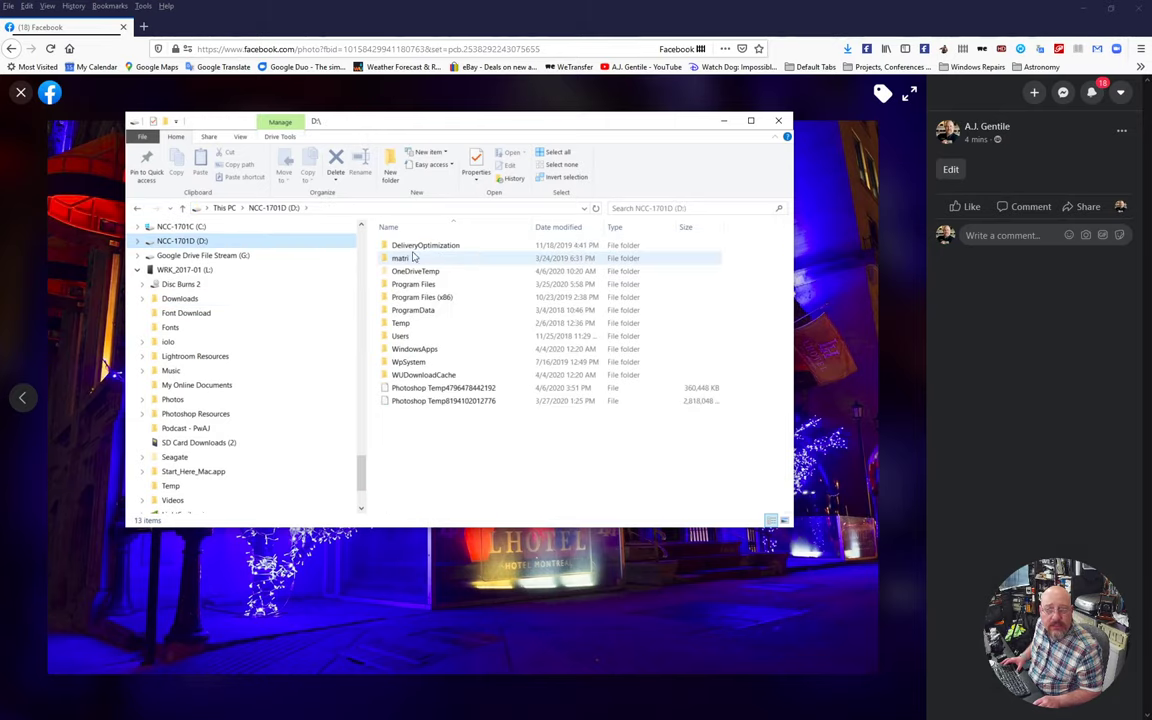
double_click(395, 337)
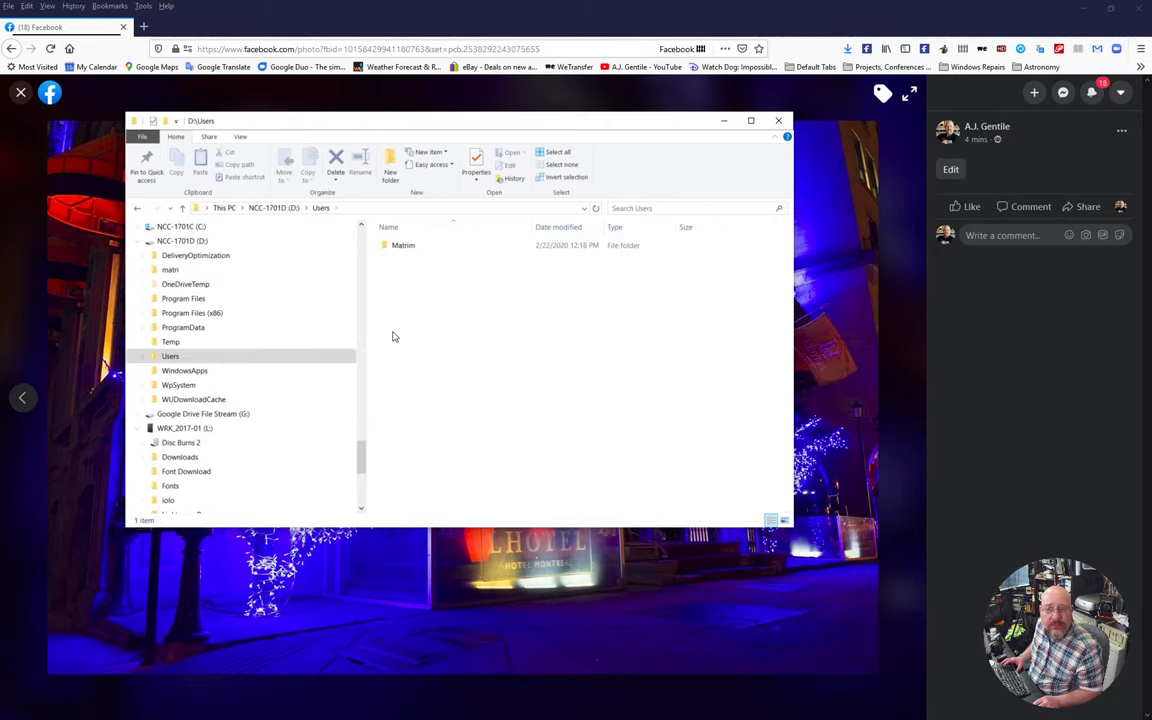
double_click(400, 246)
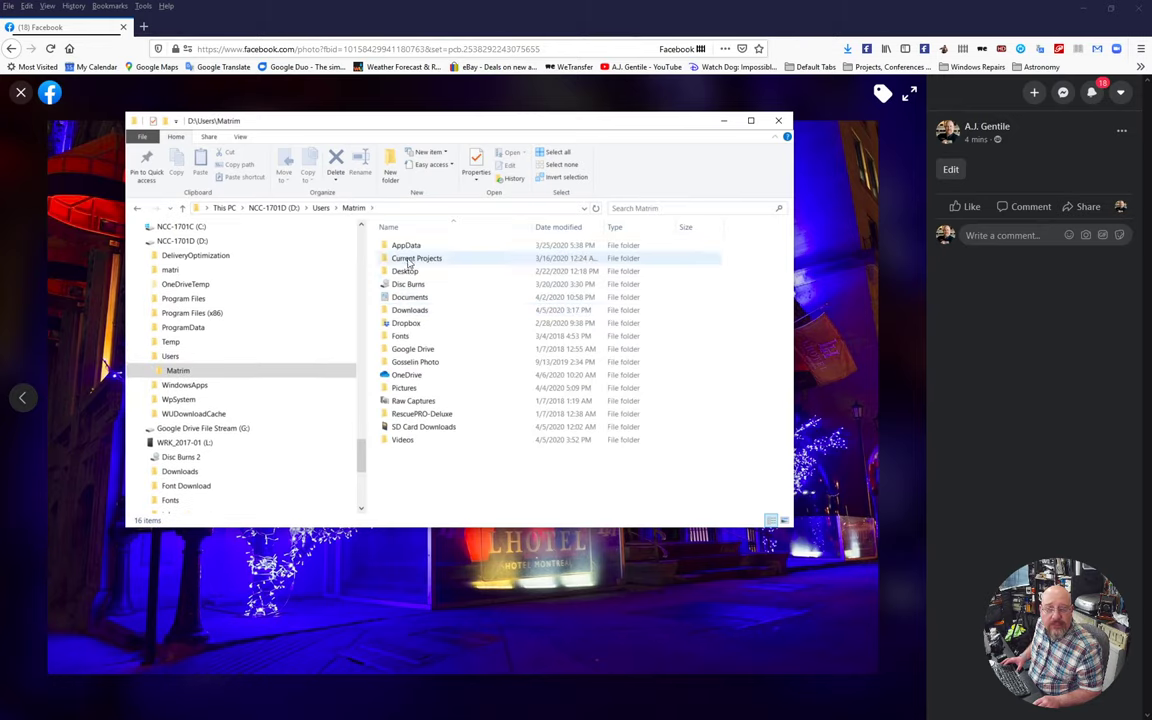
double_click(416, 312)
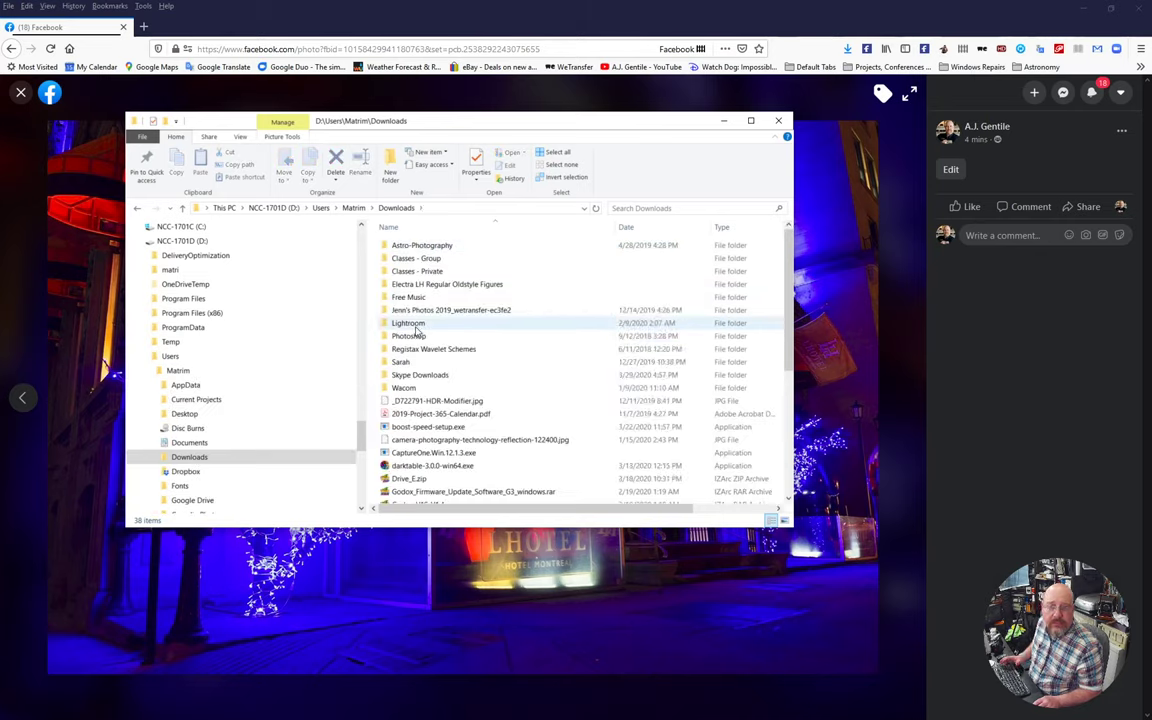
Step: Check the NCC-1701C (C:) drive and both Downloads folders pinned under Quick access for the saved photo
click(160, 227)
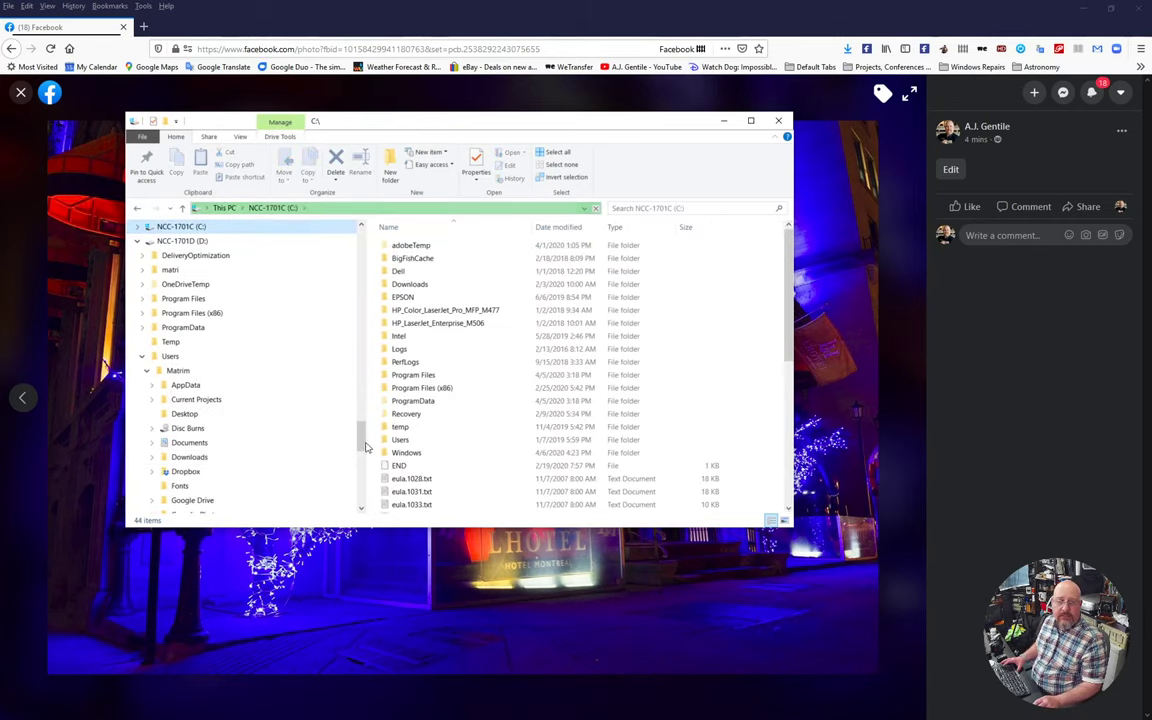
drag(361, 440, 361, 240)
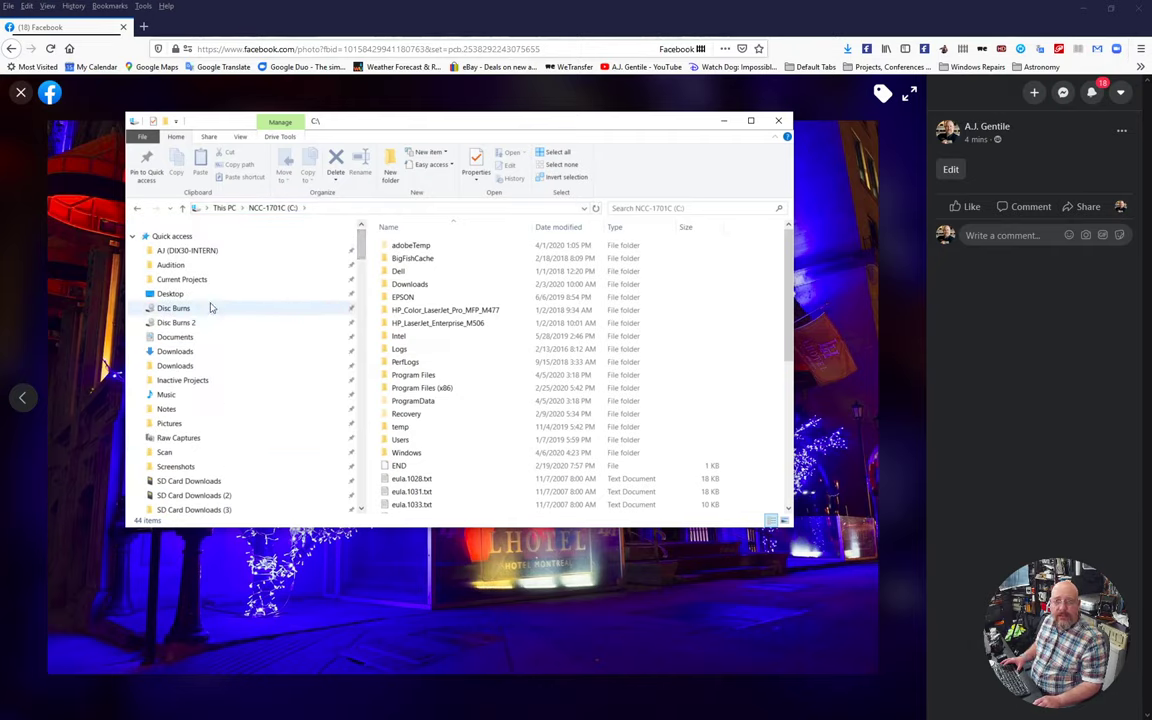
click(194, 356)
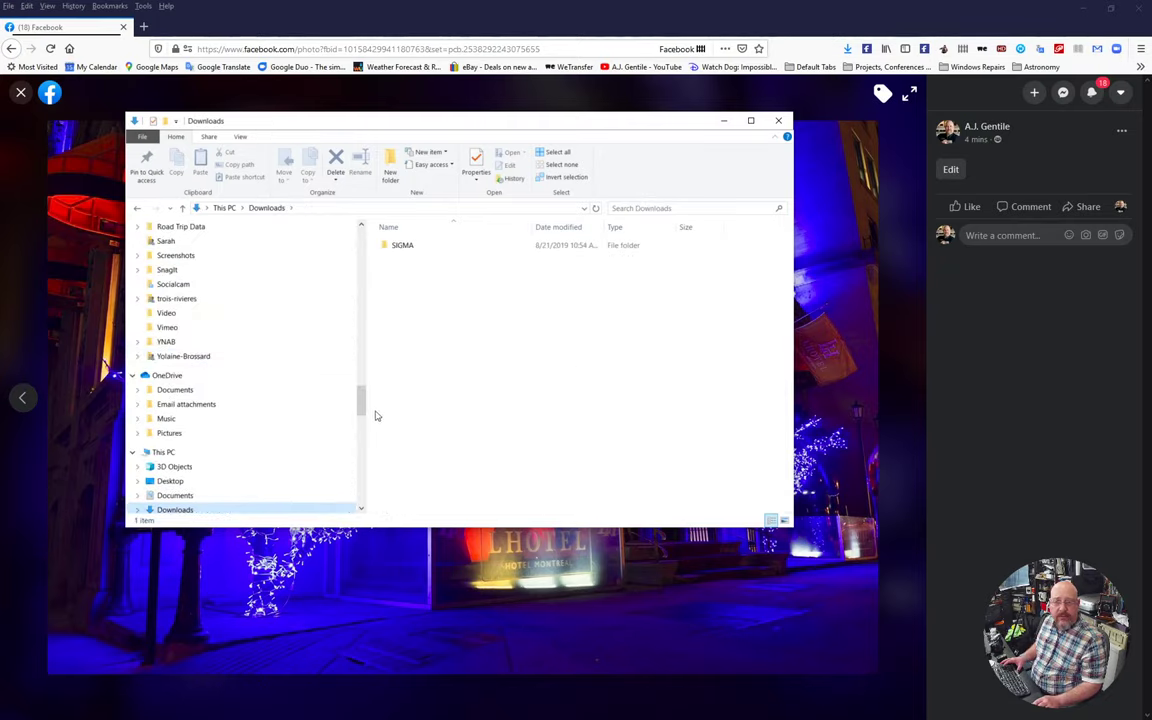
drag(361, 400, 364, 245)
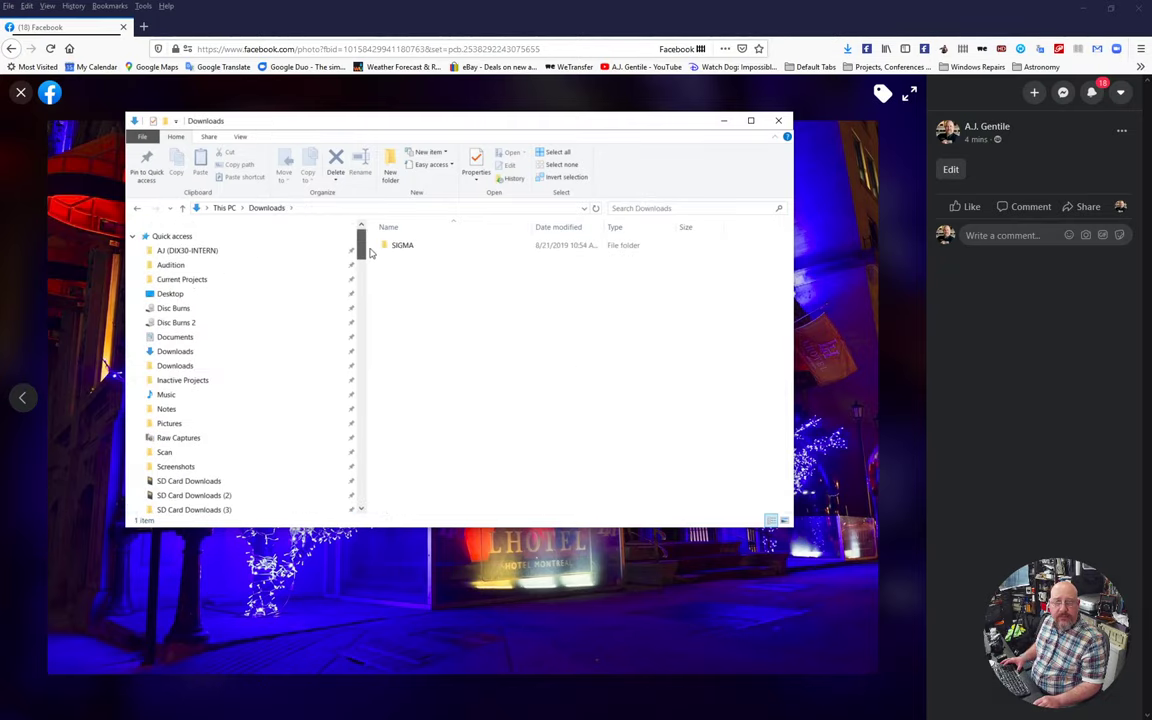
click(198, 366)
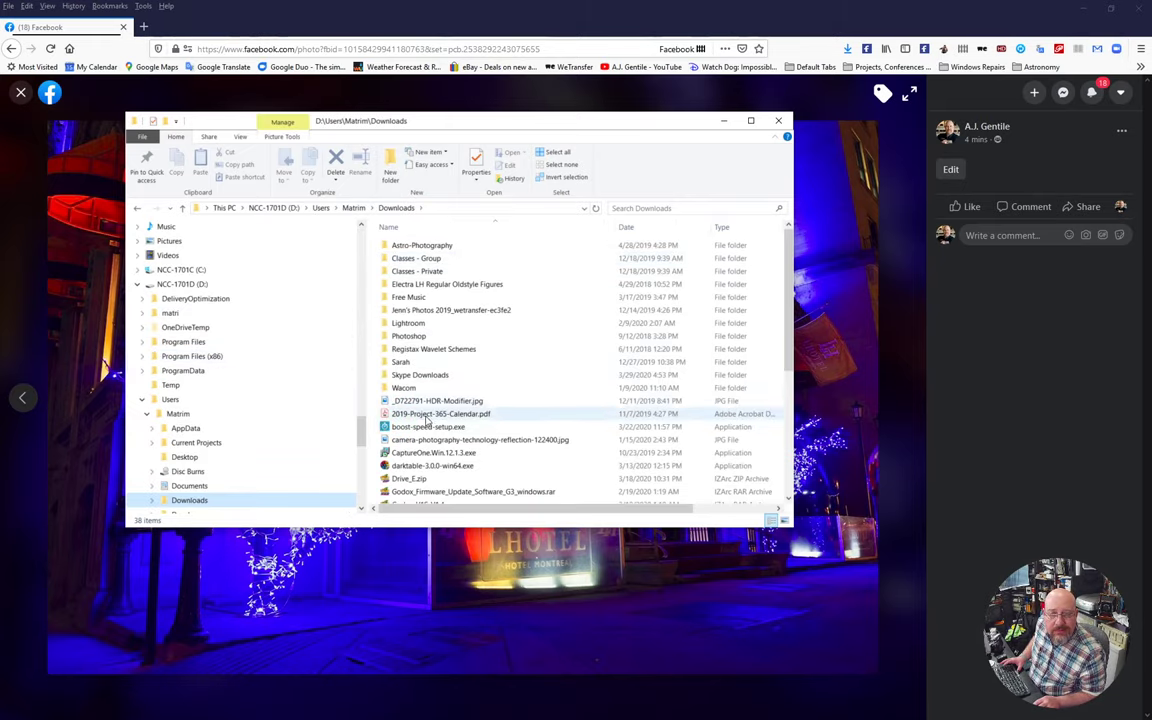
Step: Start saving the hotel photo again in the browser, copy the target folder path L:\Downloads\Test, and cancel the save
right_click(384, 577)
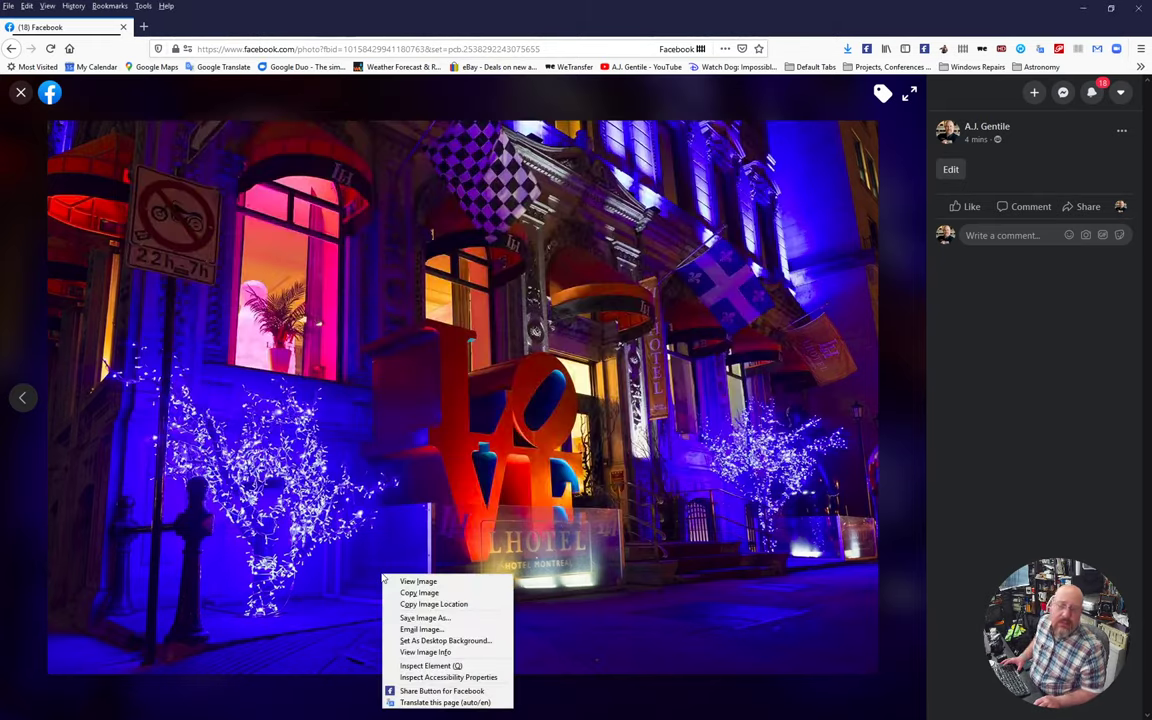
click(414, 618)
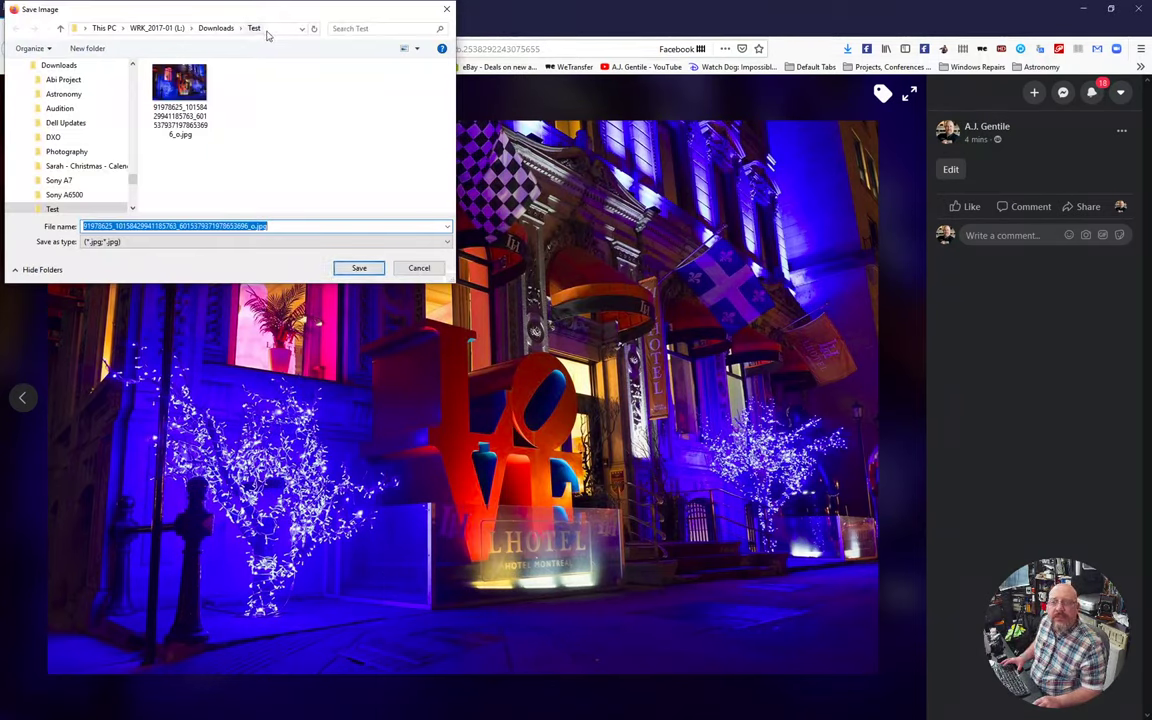
click(268, 30)
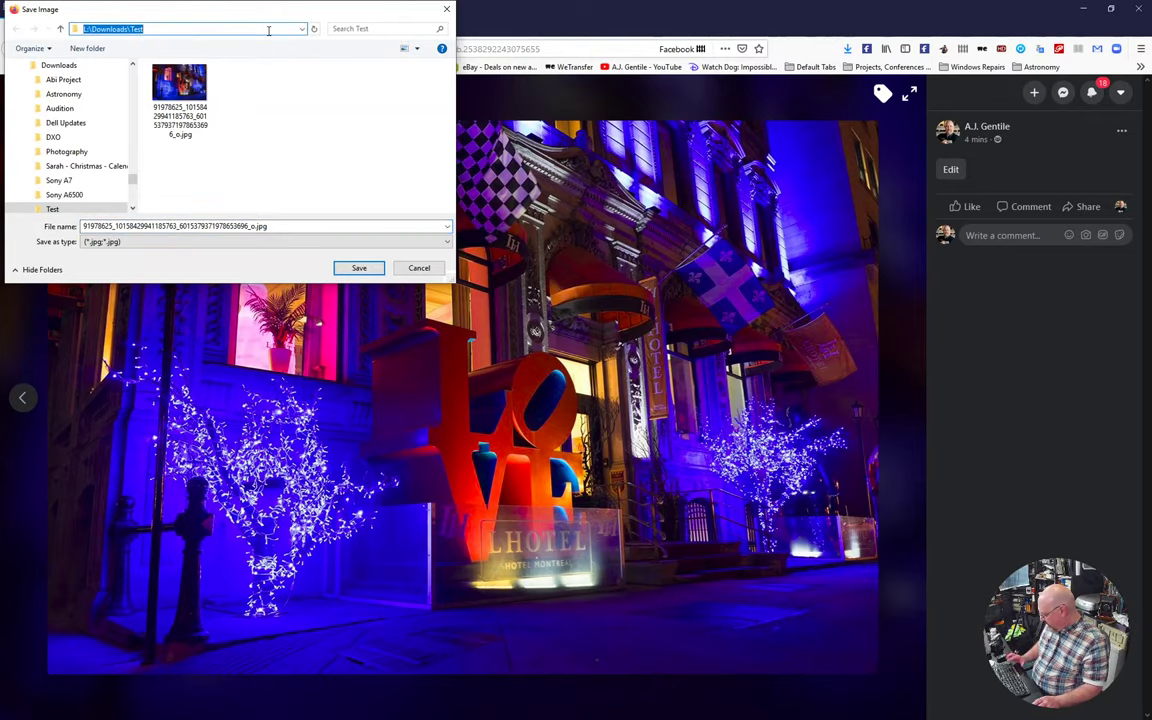
click(419, 267)
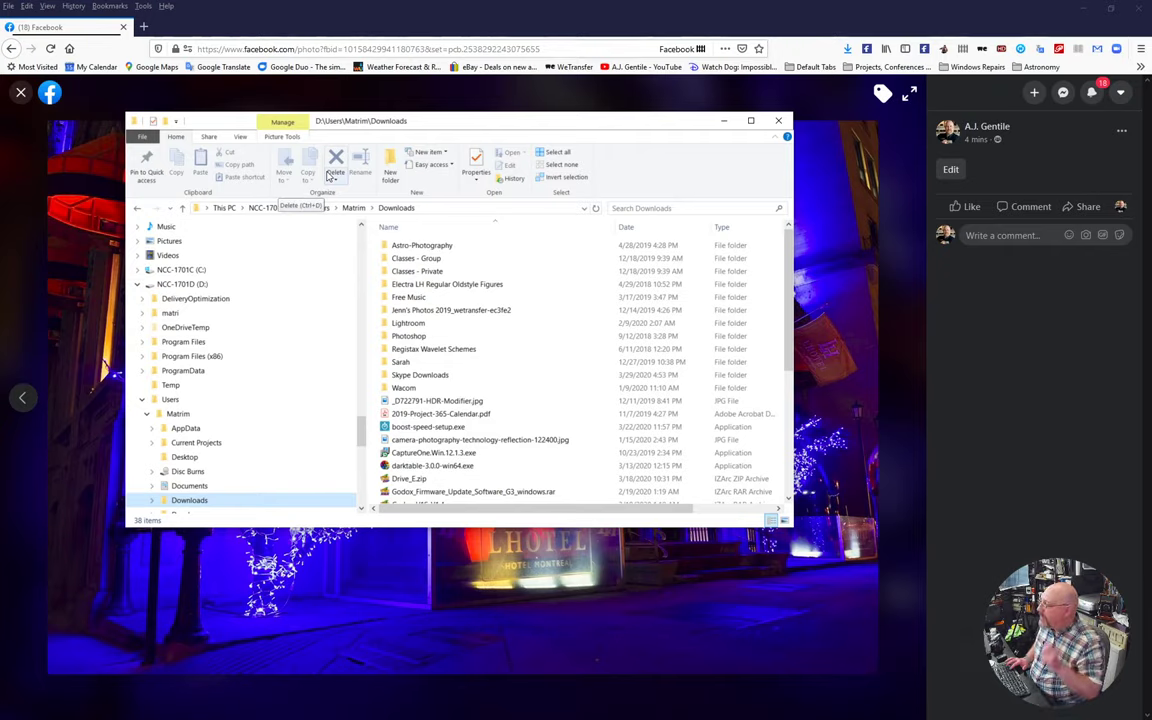
Step: Go to the folder L:\Downloads\Test in File Explorer using the copied path
click(501, 207)
text(L:\Downloads\Test)
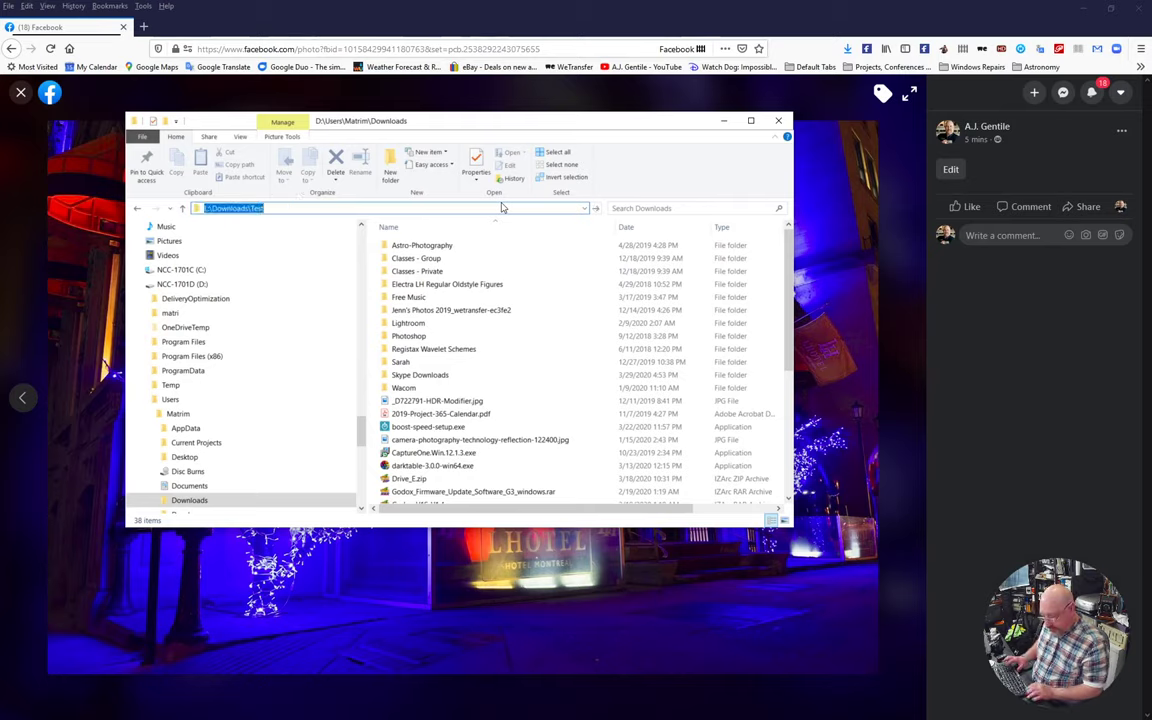
key(Return)
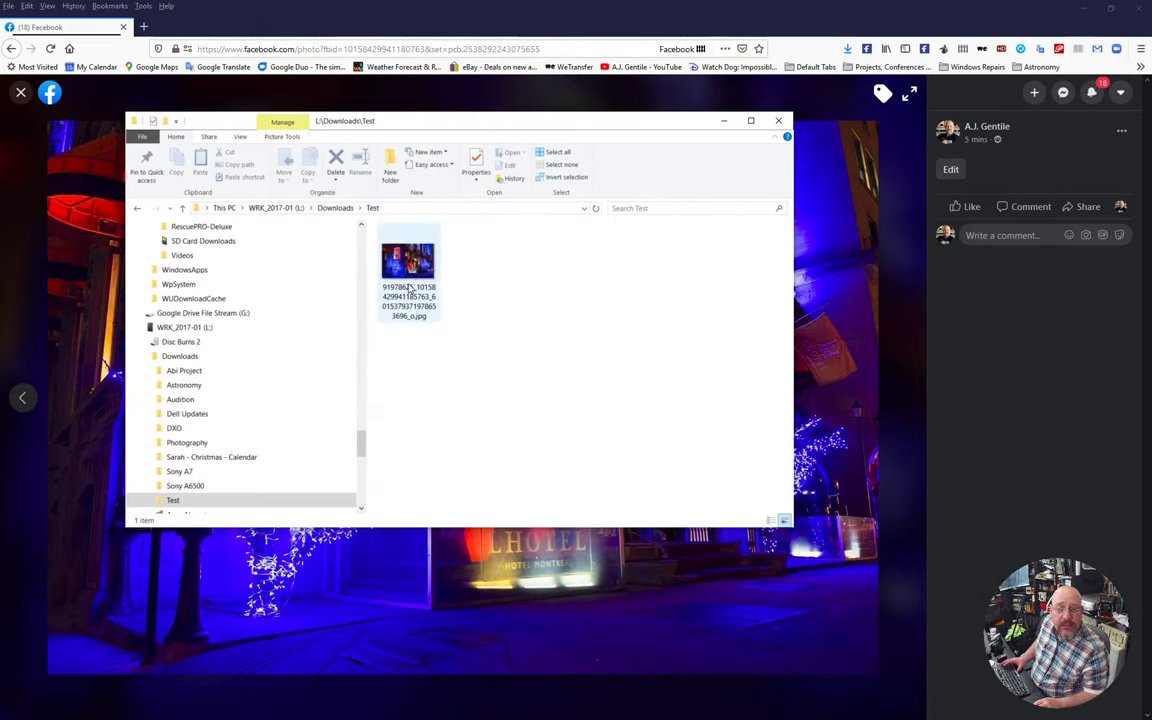
Step: Examine the detailed file properties of the saved hotel photo, including its author, copyright and image dimensions
right_click(408, 287)
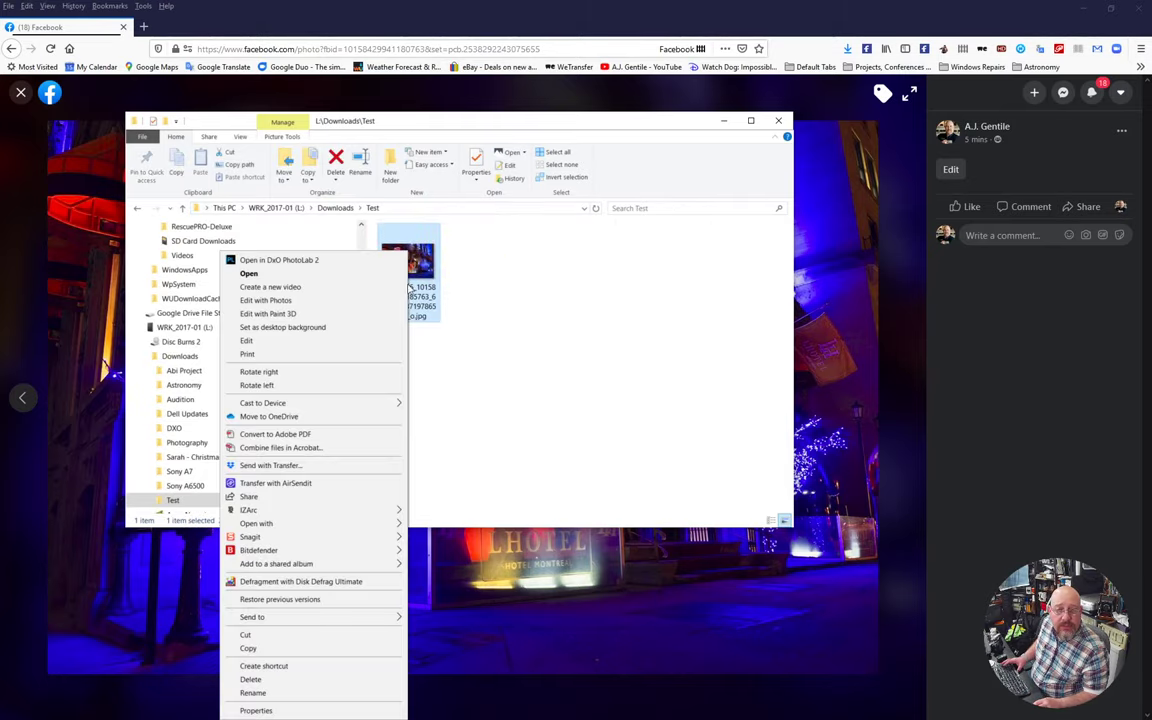
click(256, 710)
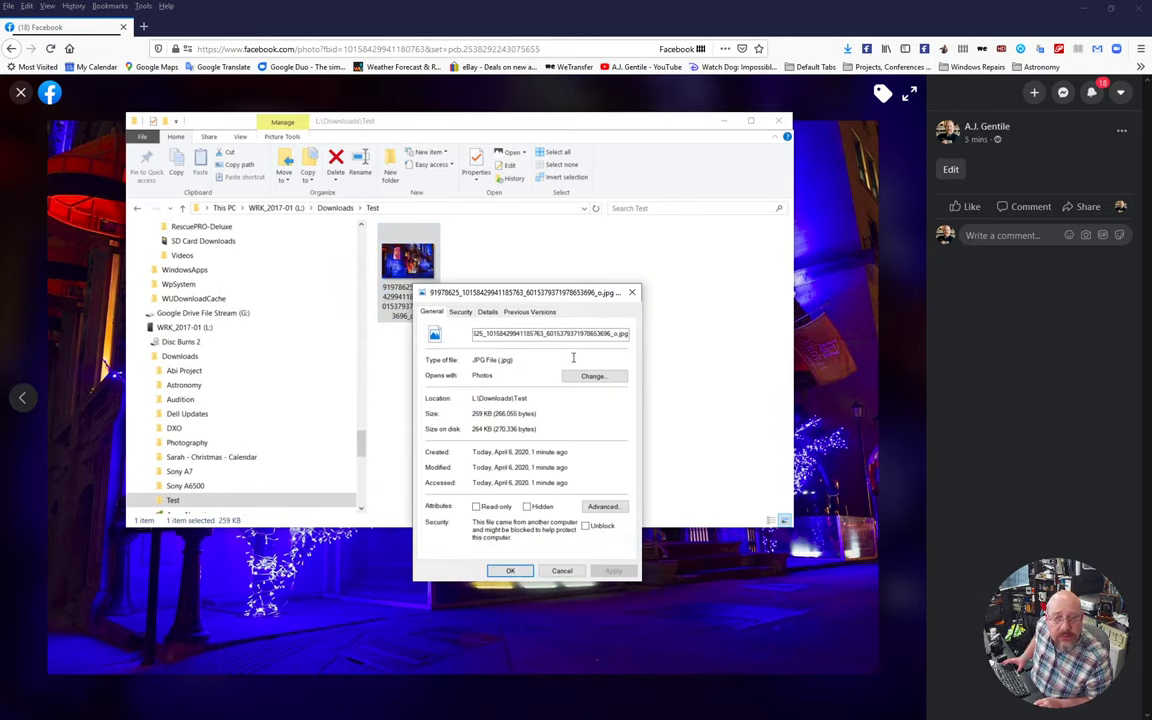
click(487, 311)
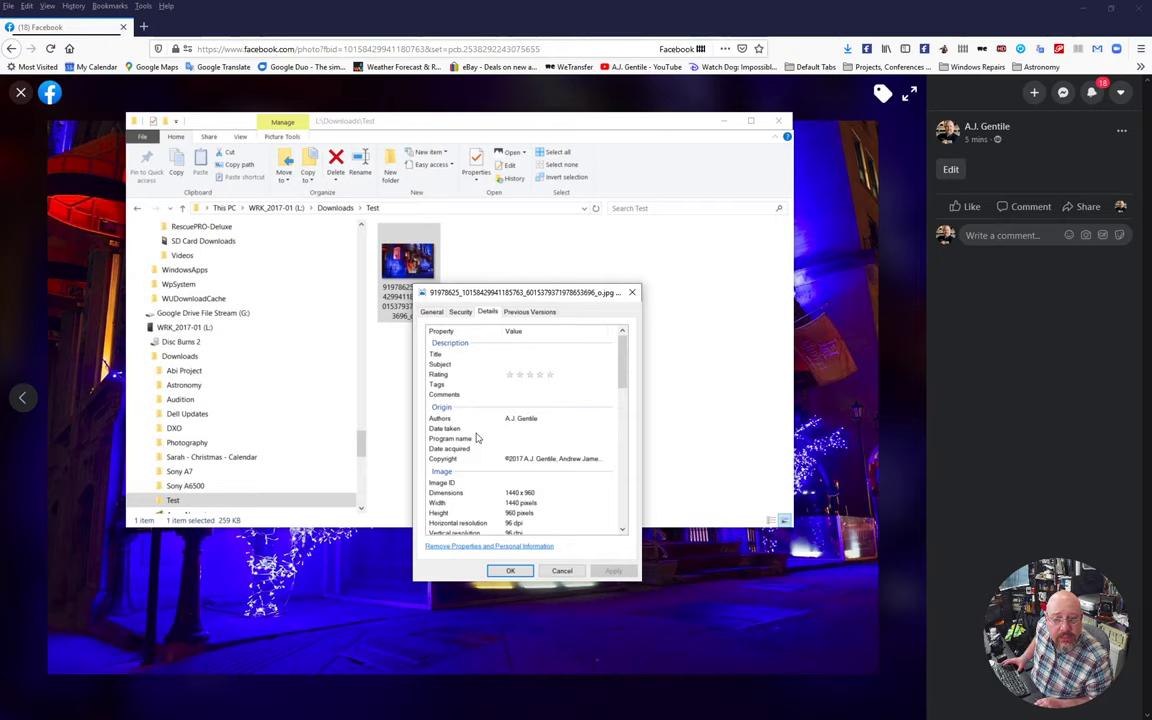
scroll(477, 438, down, 1)
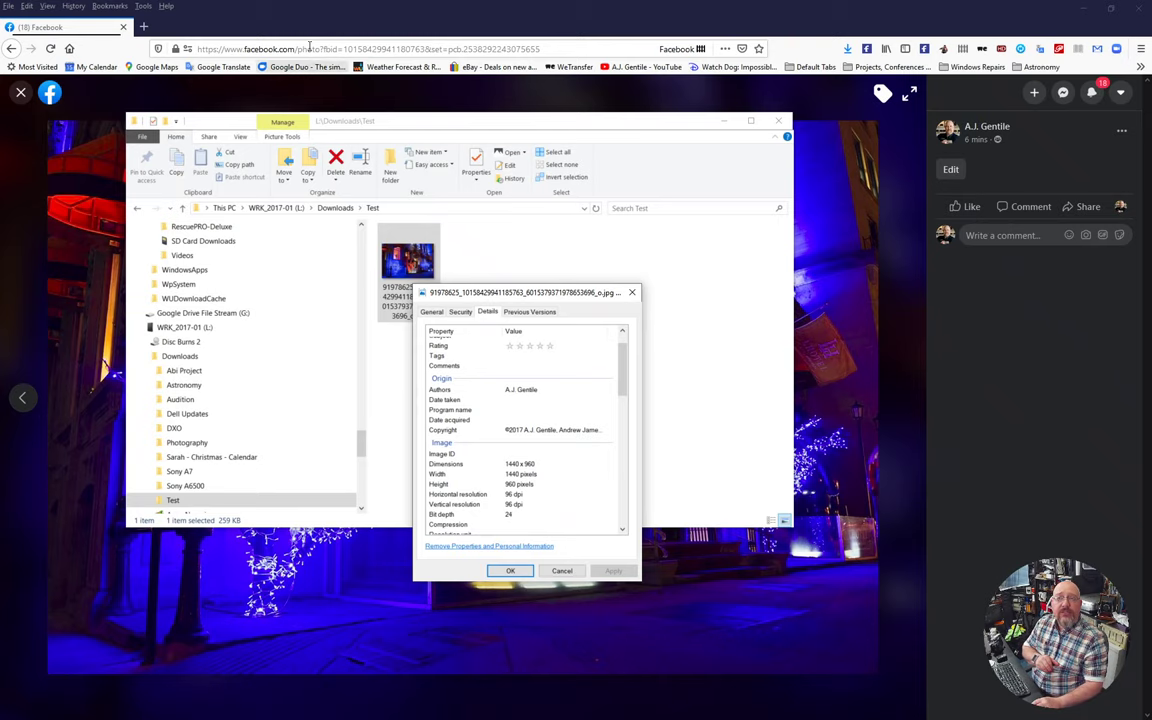
Step: Return to the browser and close the enlarged hotel photo to get back to the group's topic page
click(886, 265)
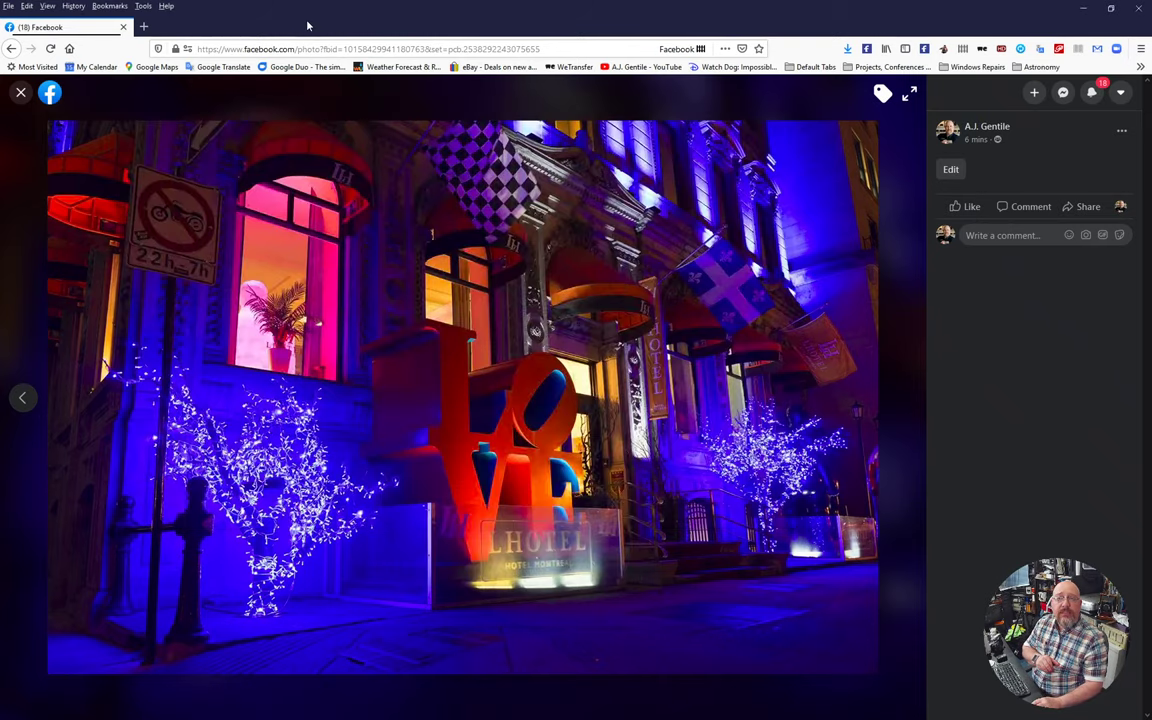
click(20, 92)
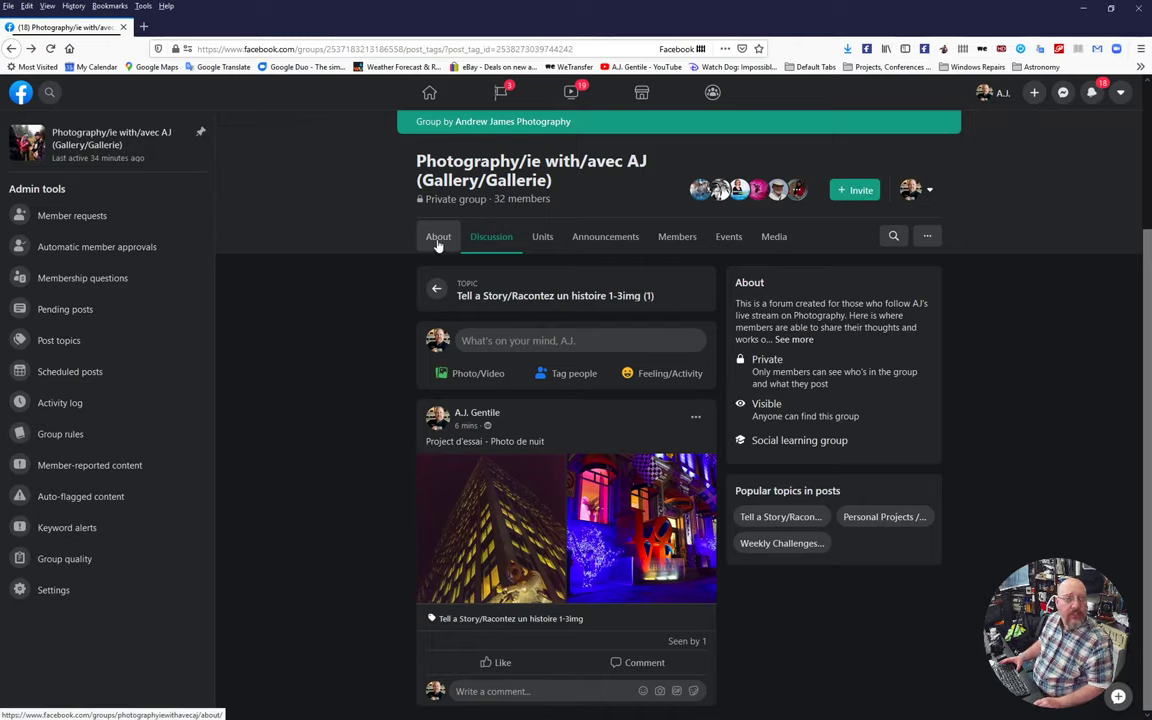
Step: Read the notification about the comment on the shared YouTube episode link, dismiss the chat, and return to the group's topic page
click(1091, 93)
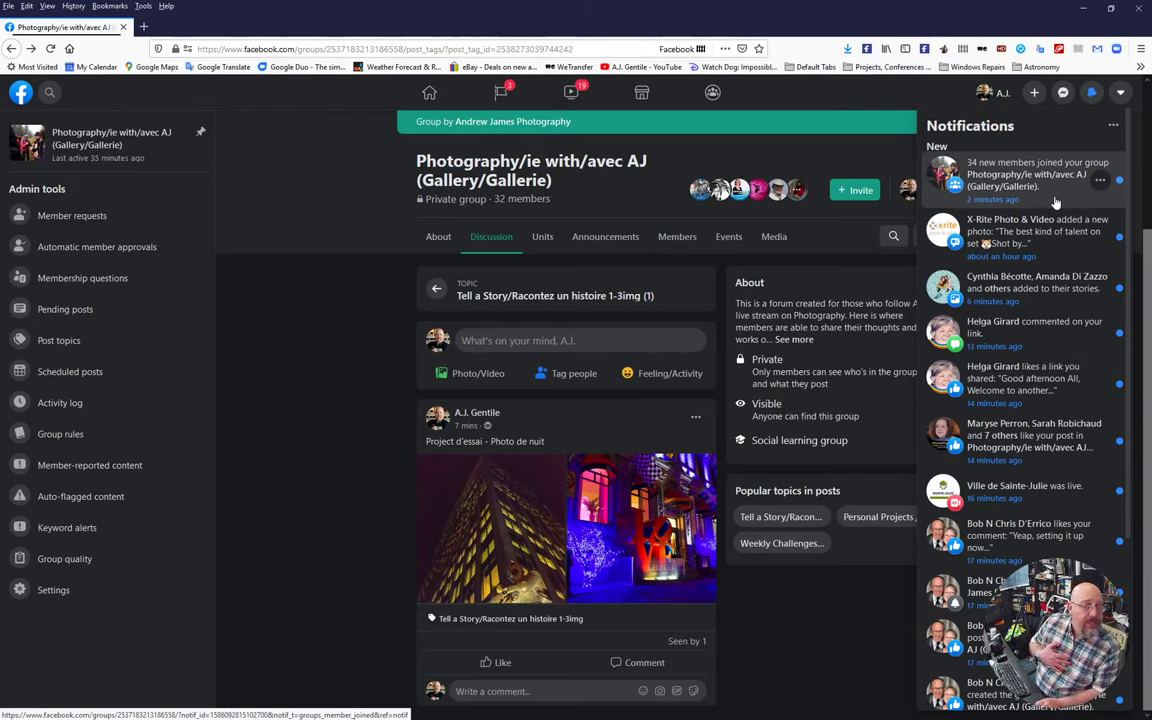
click(1043, 281)
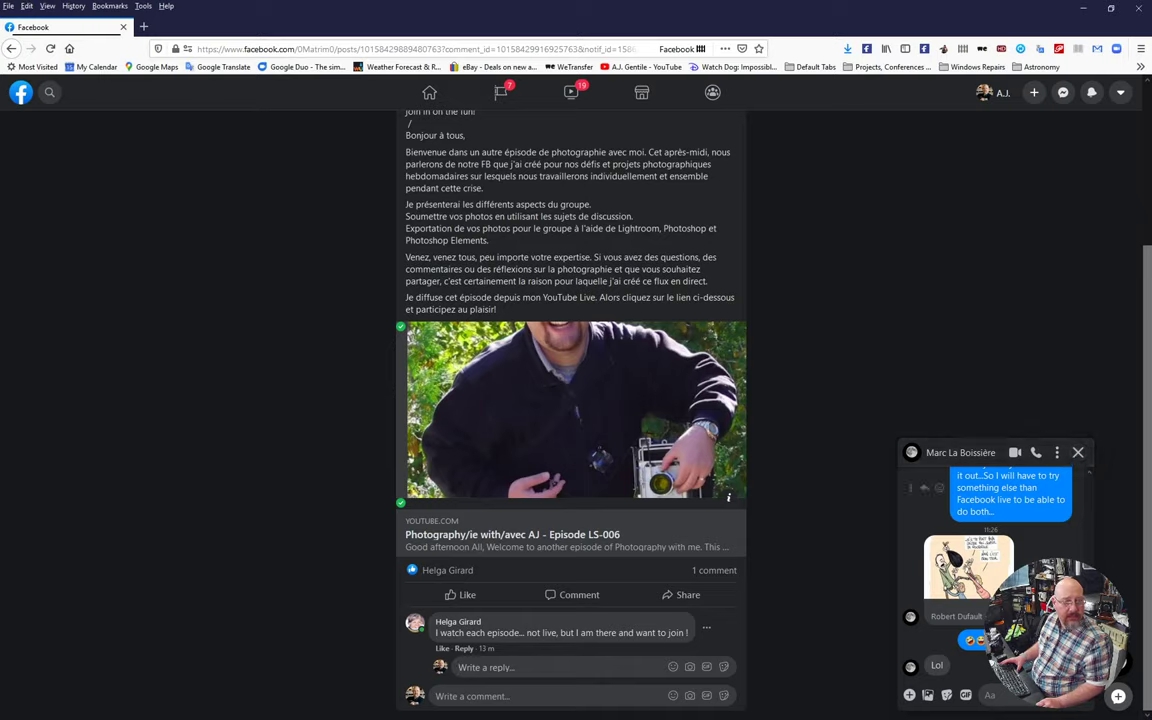
click(1078, 452)
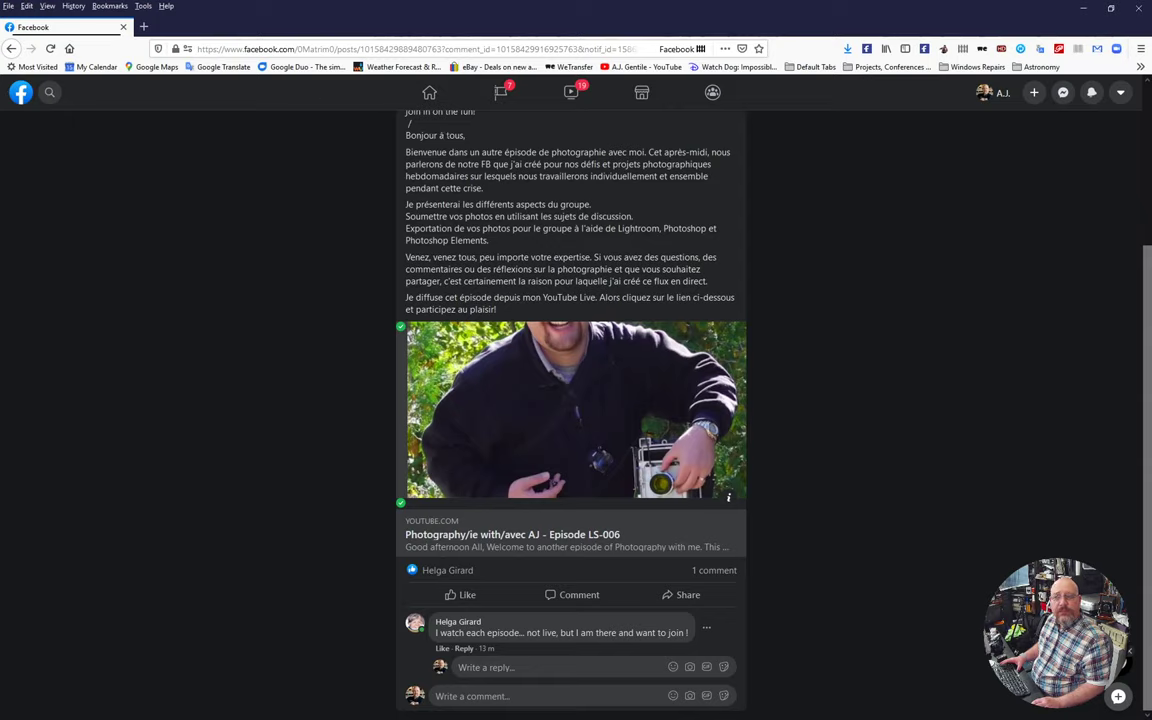
key(F5)
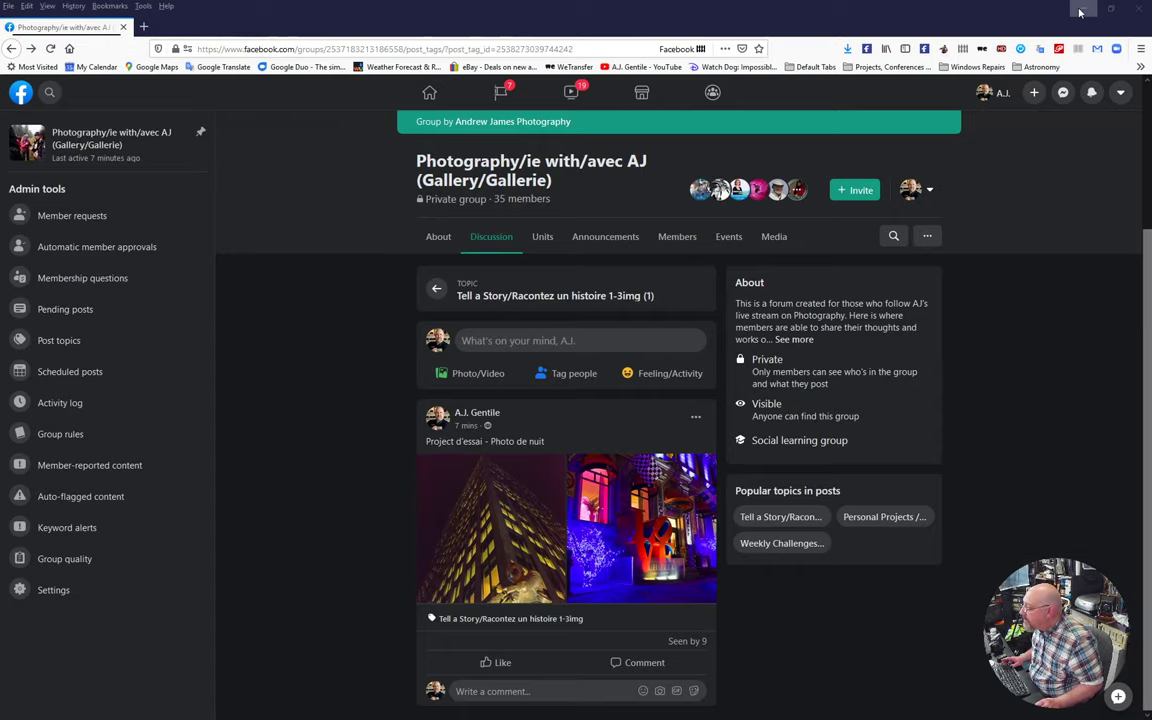
Step: Minimize the browser to reach Lightroom Classic and display the DNG version of the black-and-white conference photo
click(1080, 10)
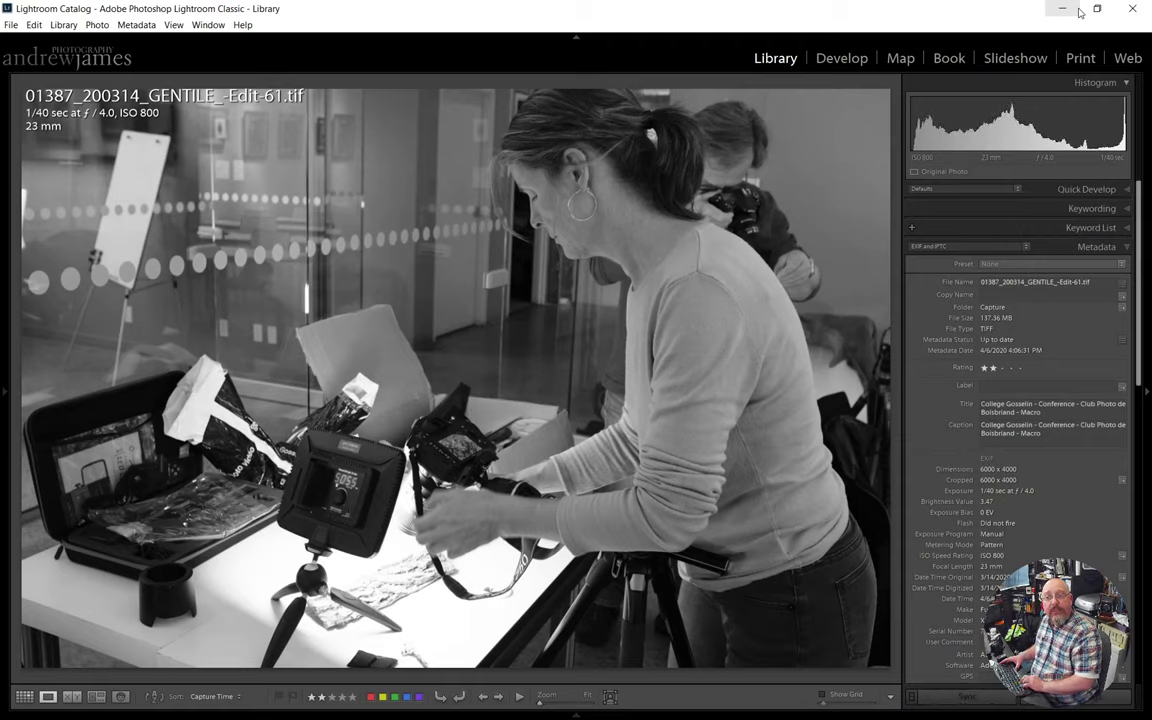
key(Left)
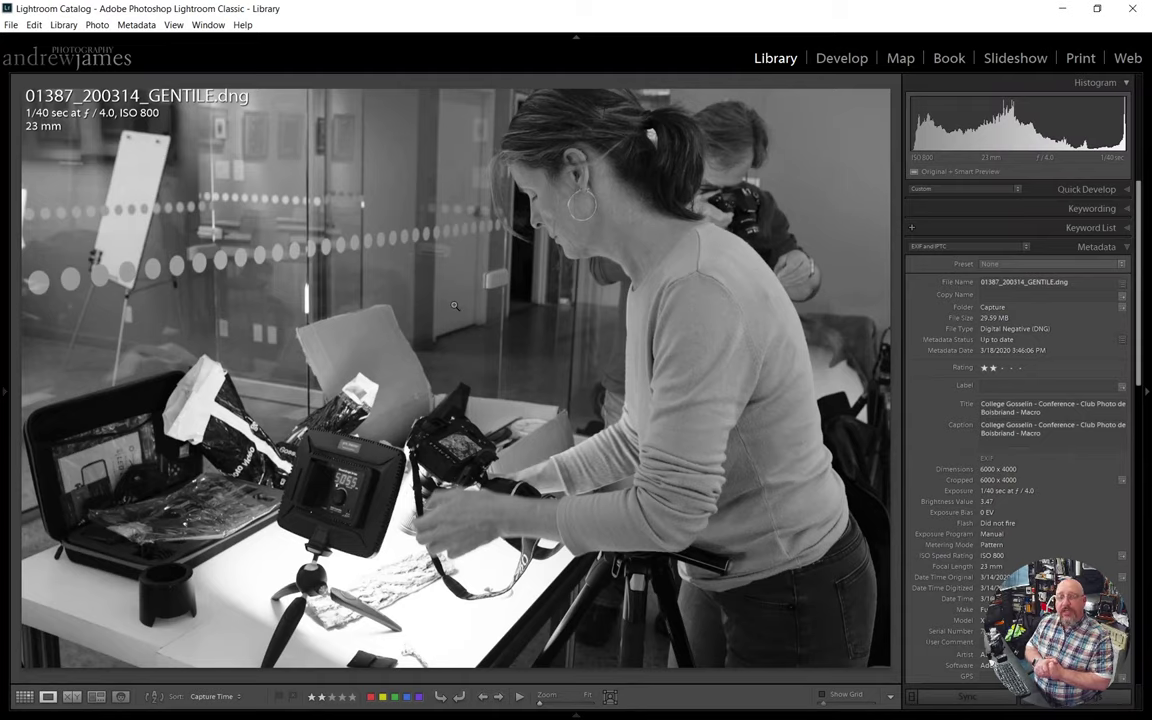
Step: Open the export settings for the DNG photo and look through the list of user presets
right_click(477, 272)
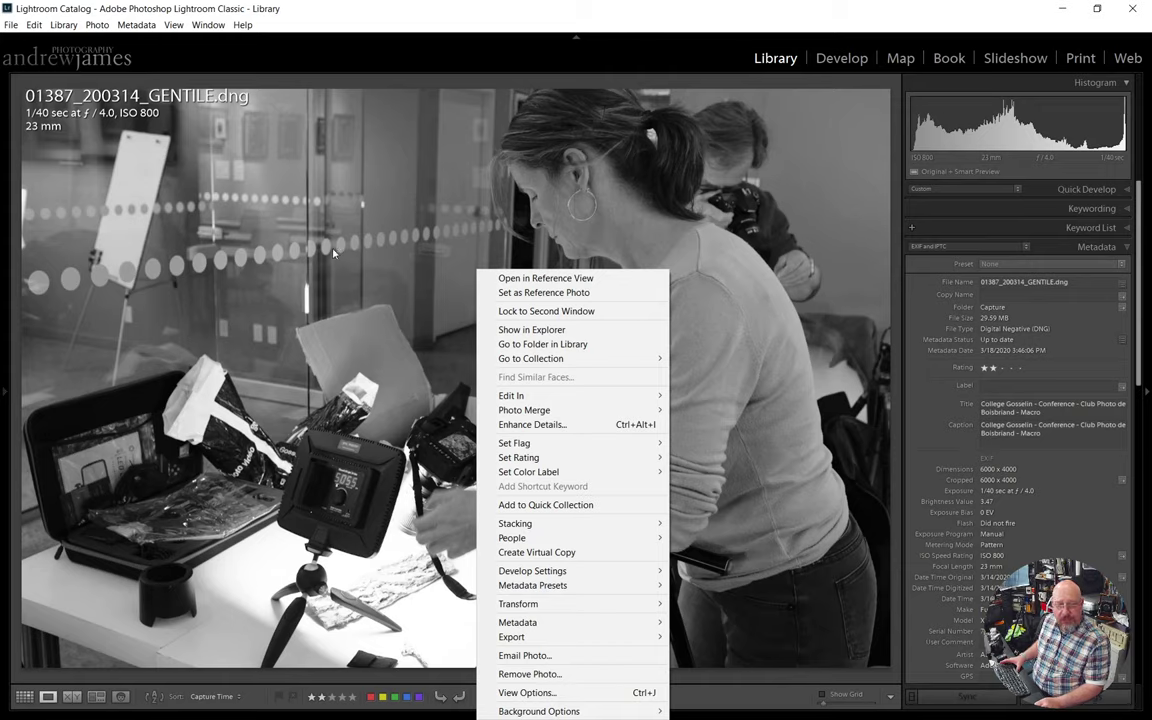
mouse_move(586, 641)
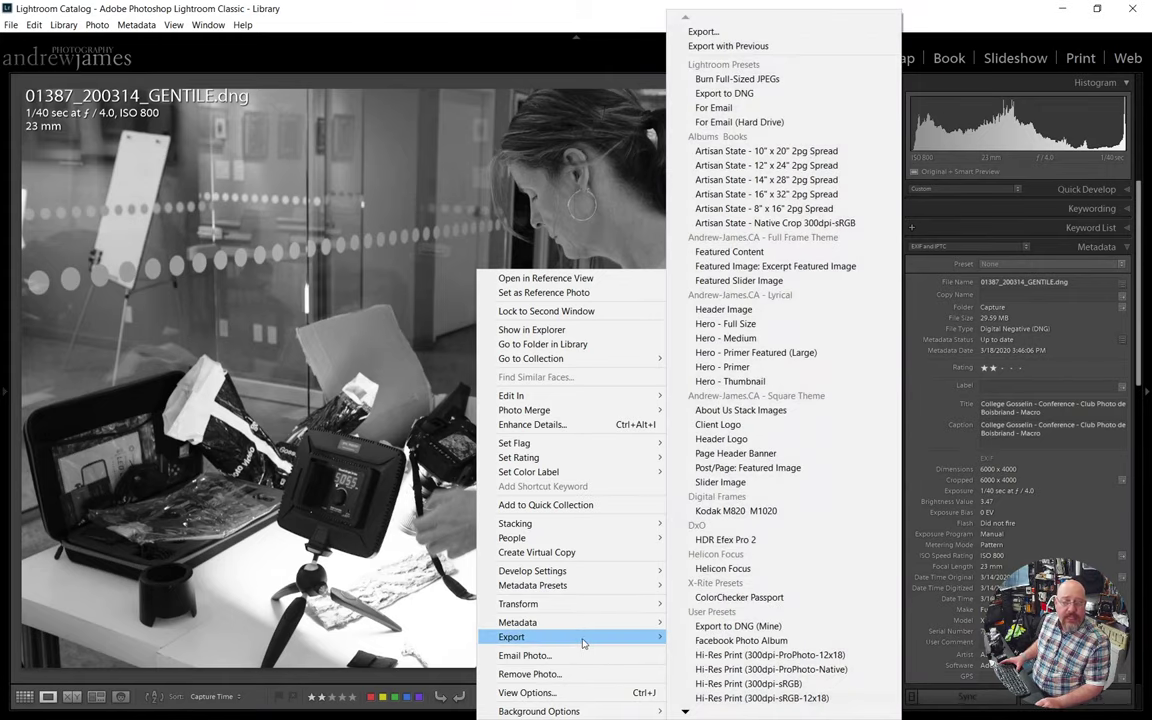
click(754, 33)
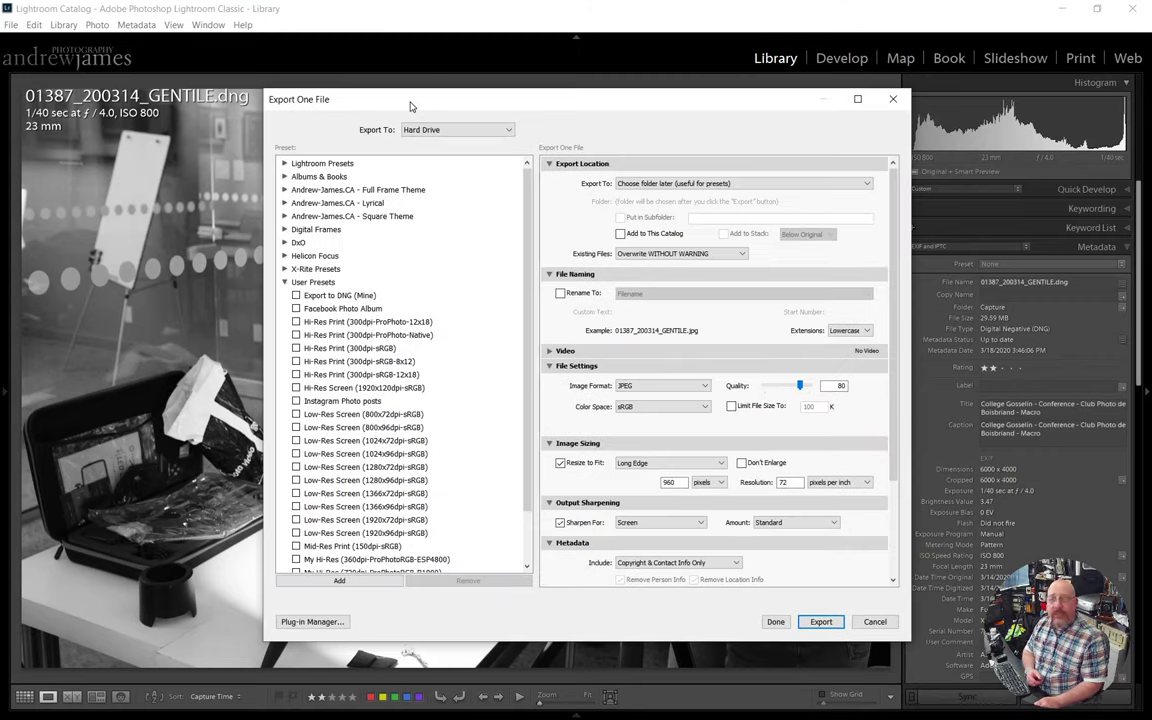
drag(416, 105, 326, 117)
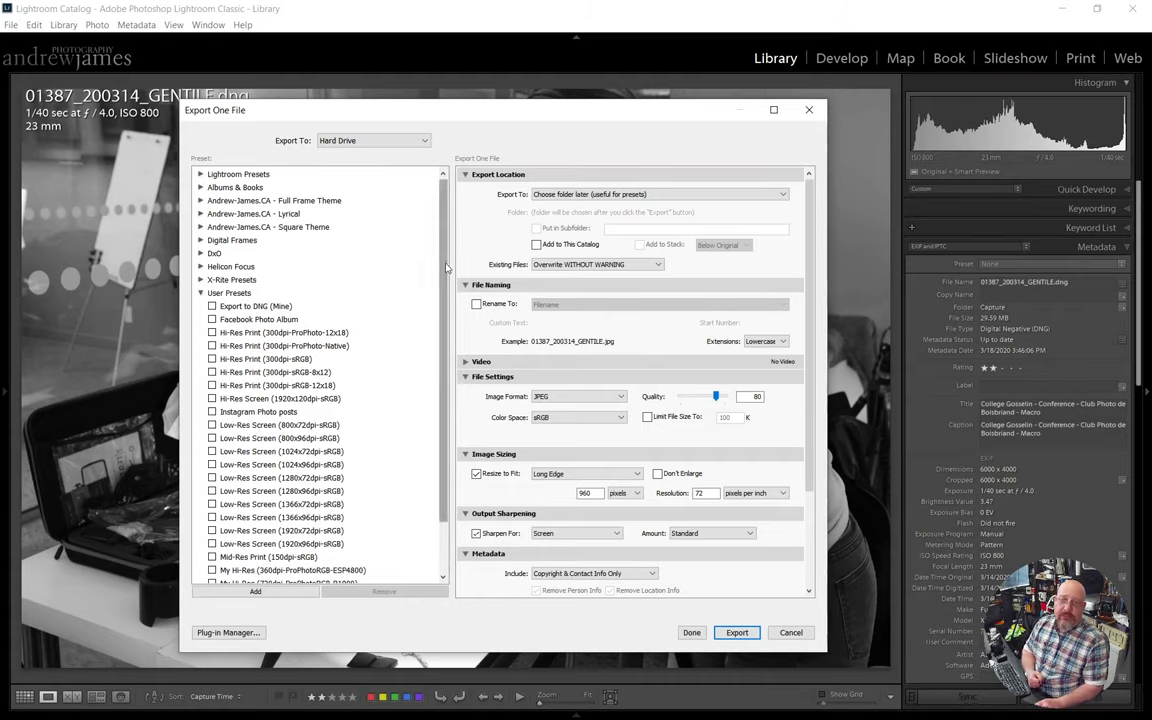
scroll(447, 268, down, 5)
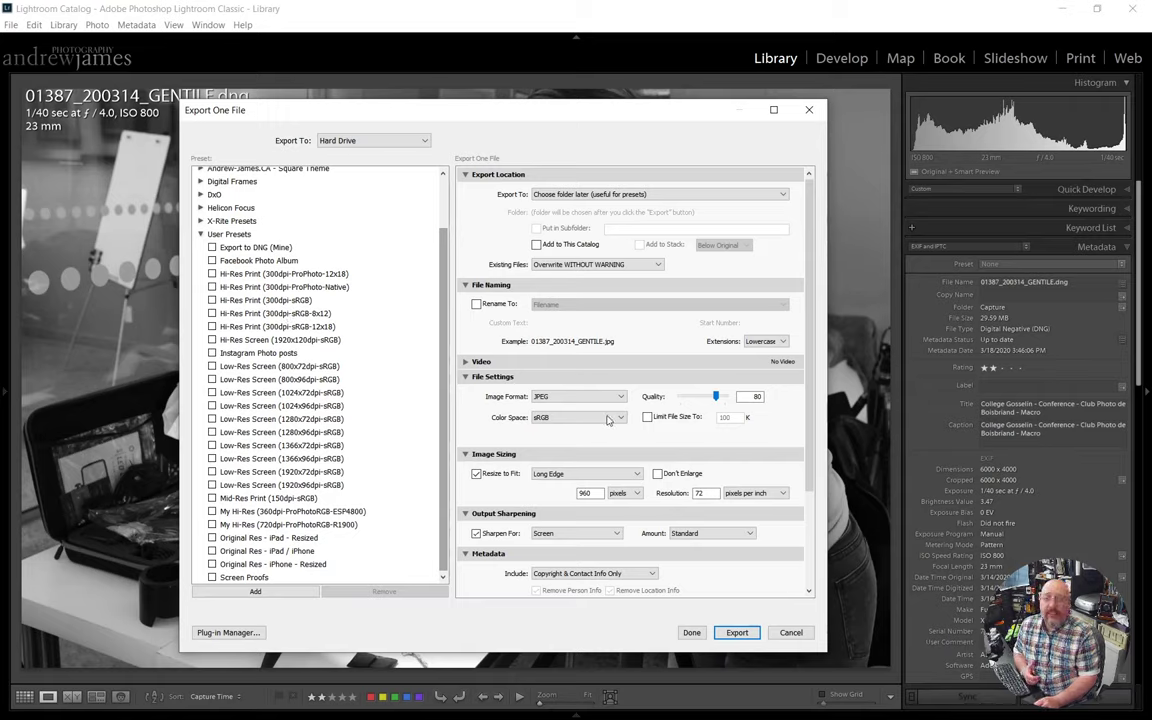
Step: Try PNG as the export image format, view its bit depth options, and switch the format back to JPEG
click(574, 398)
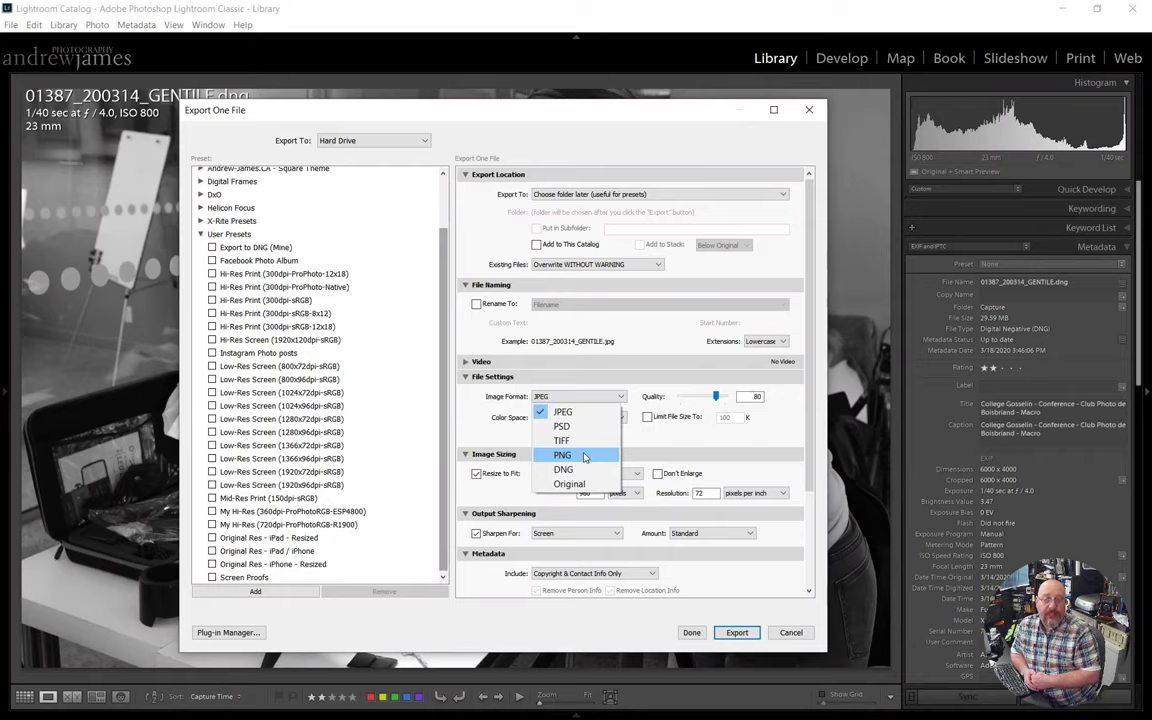
click(585, 457)
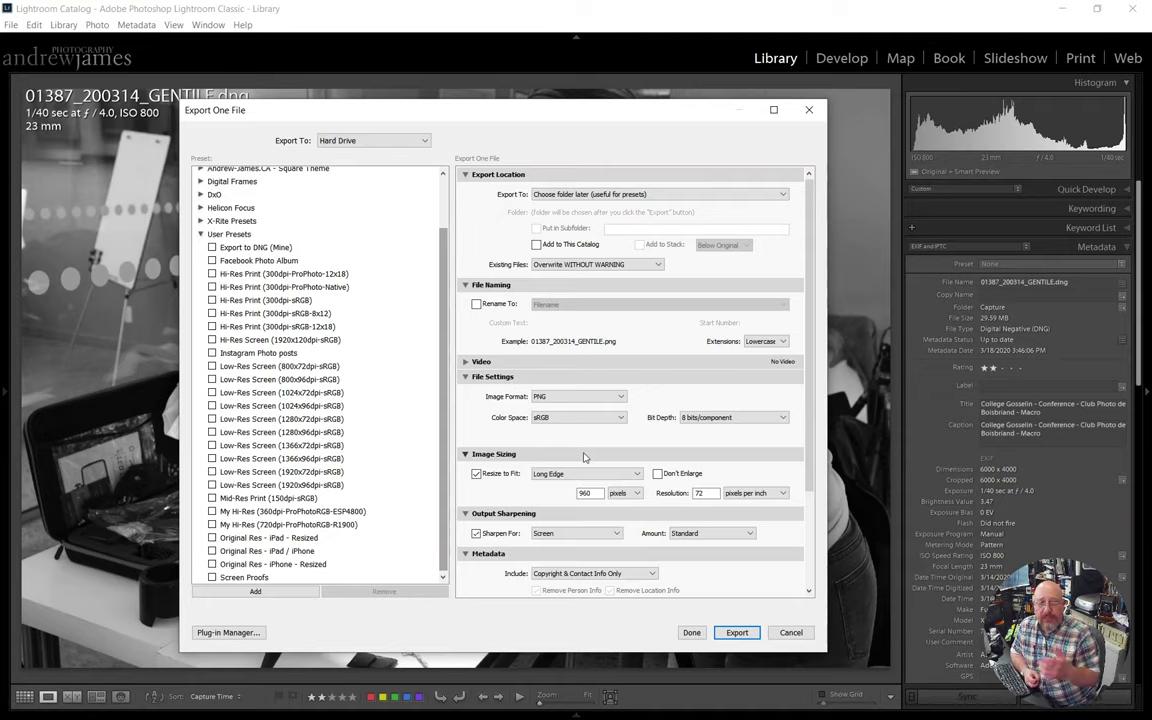
click(686, 418)
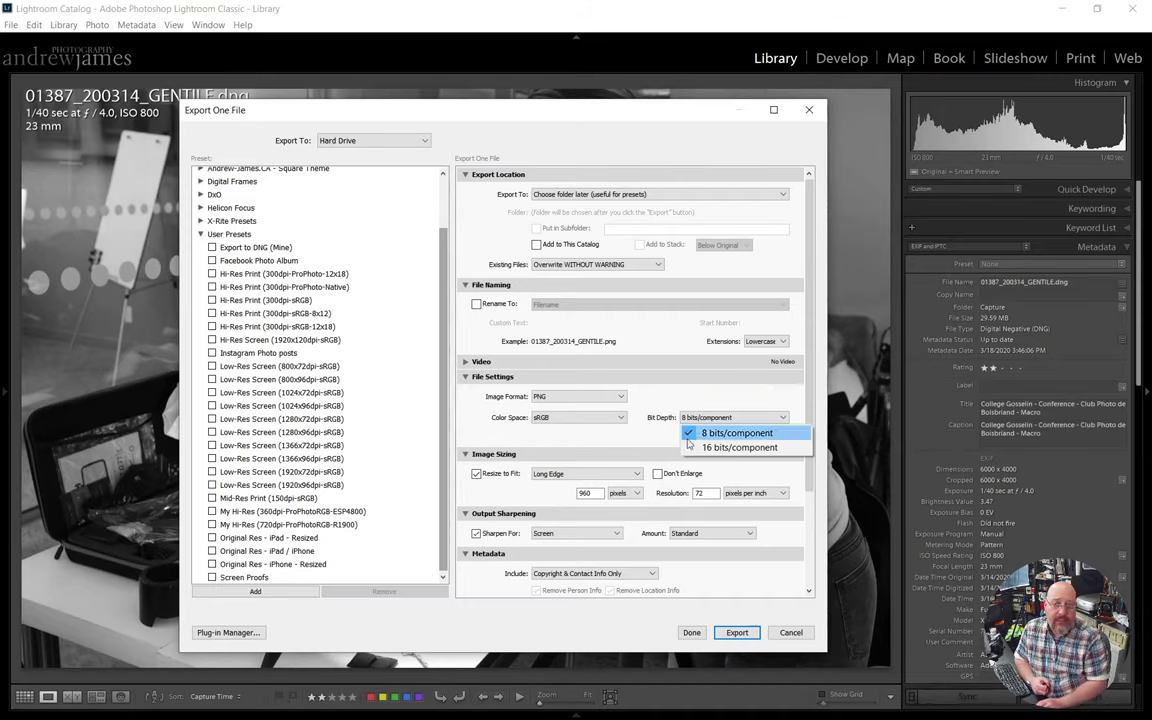
click(578, 396)
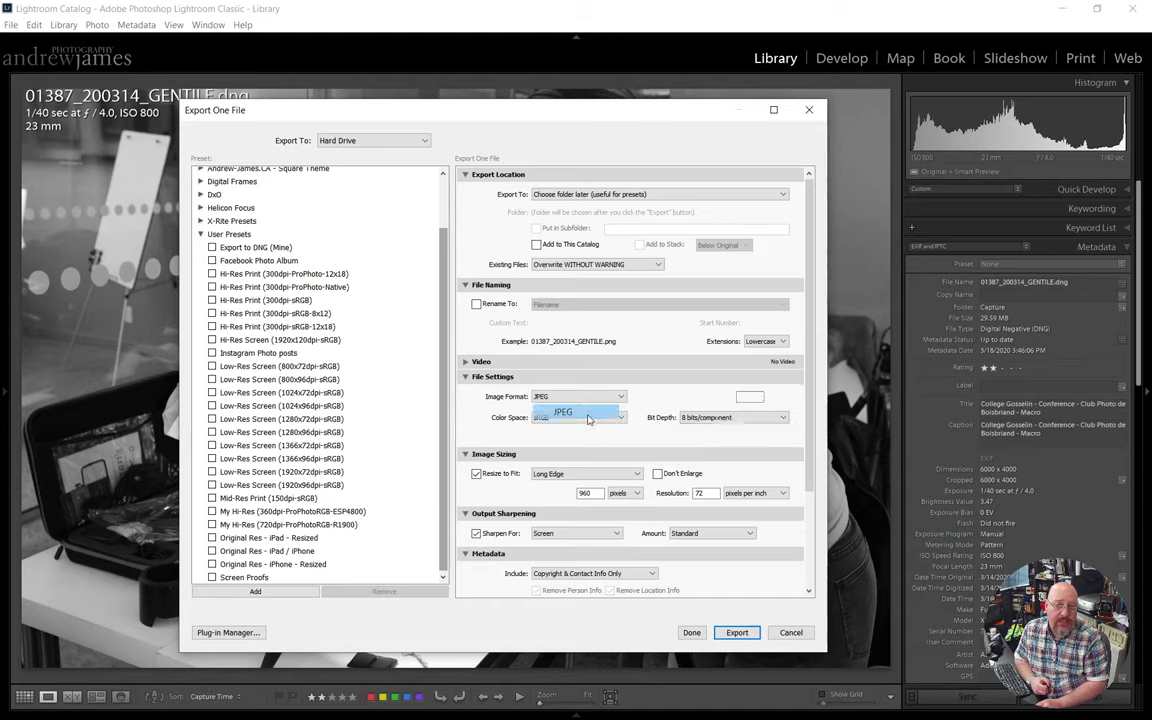
click(568, 411)
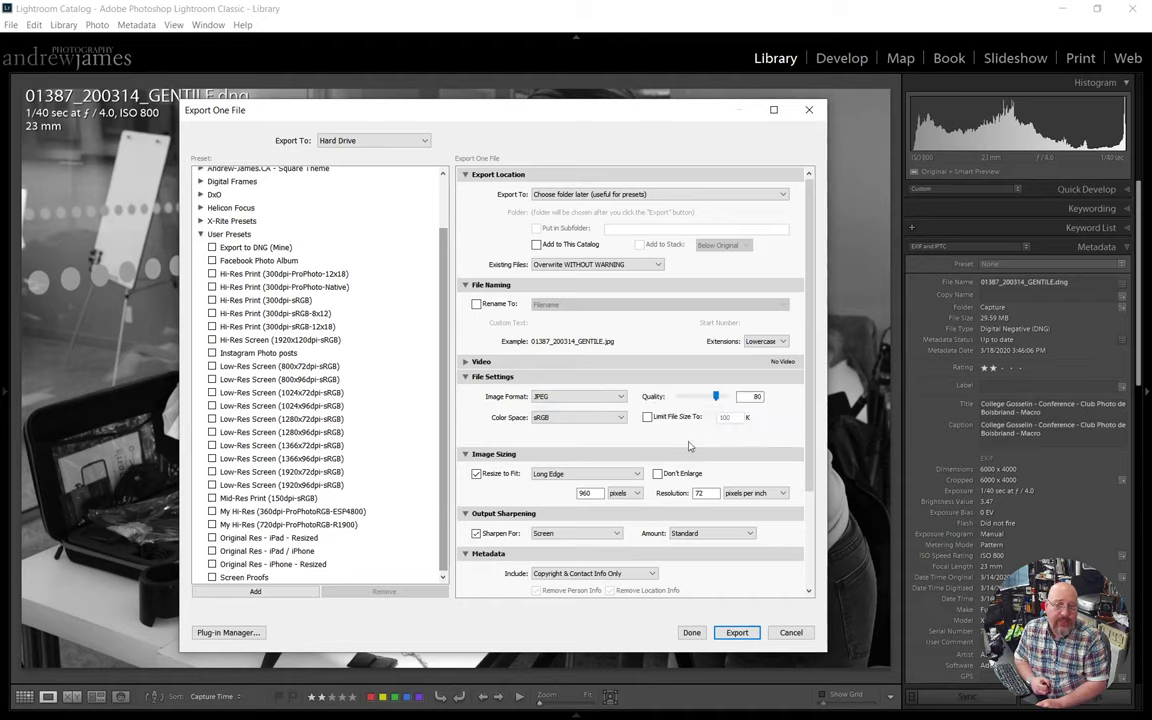
Step: Try a JPEG quality of 60 for the export and restore it to 80
click(752, 397)
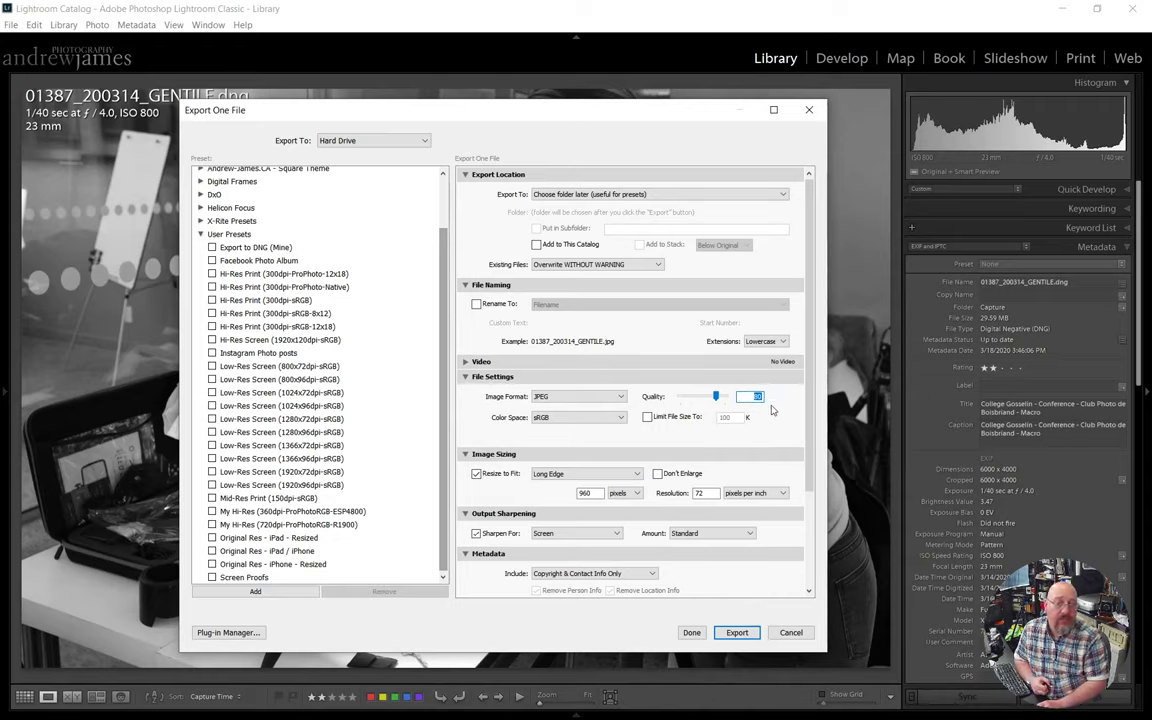
text(60)
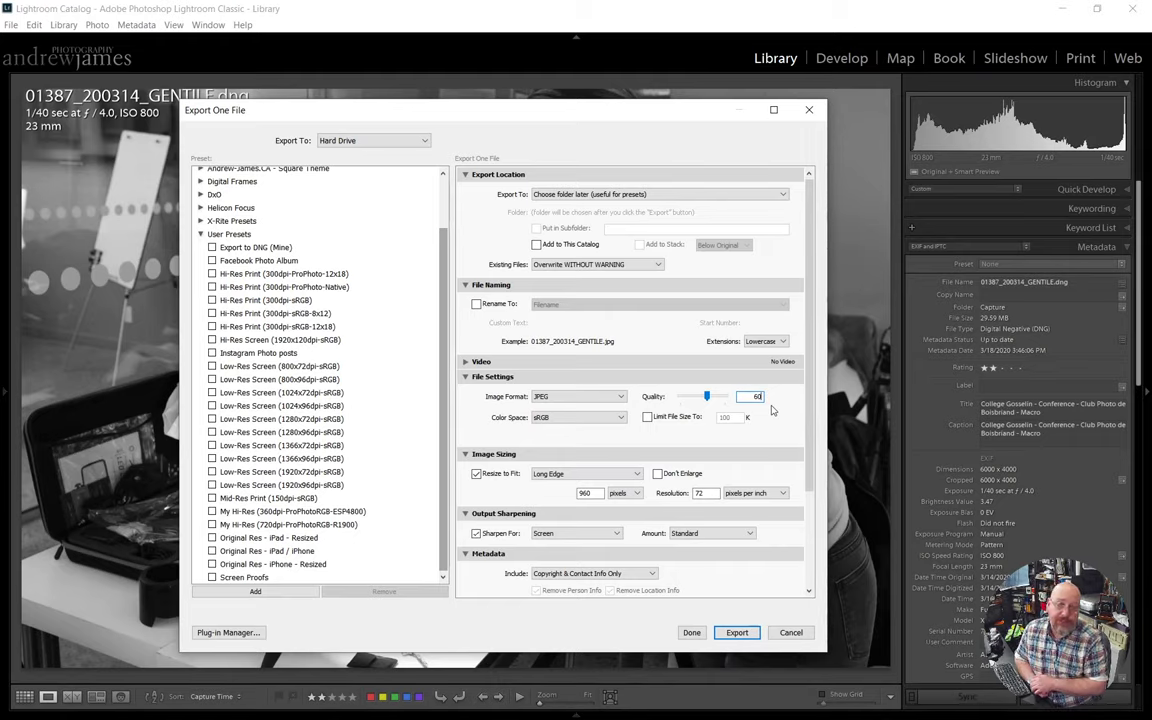
key(BackSpace)
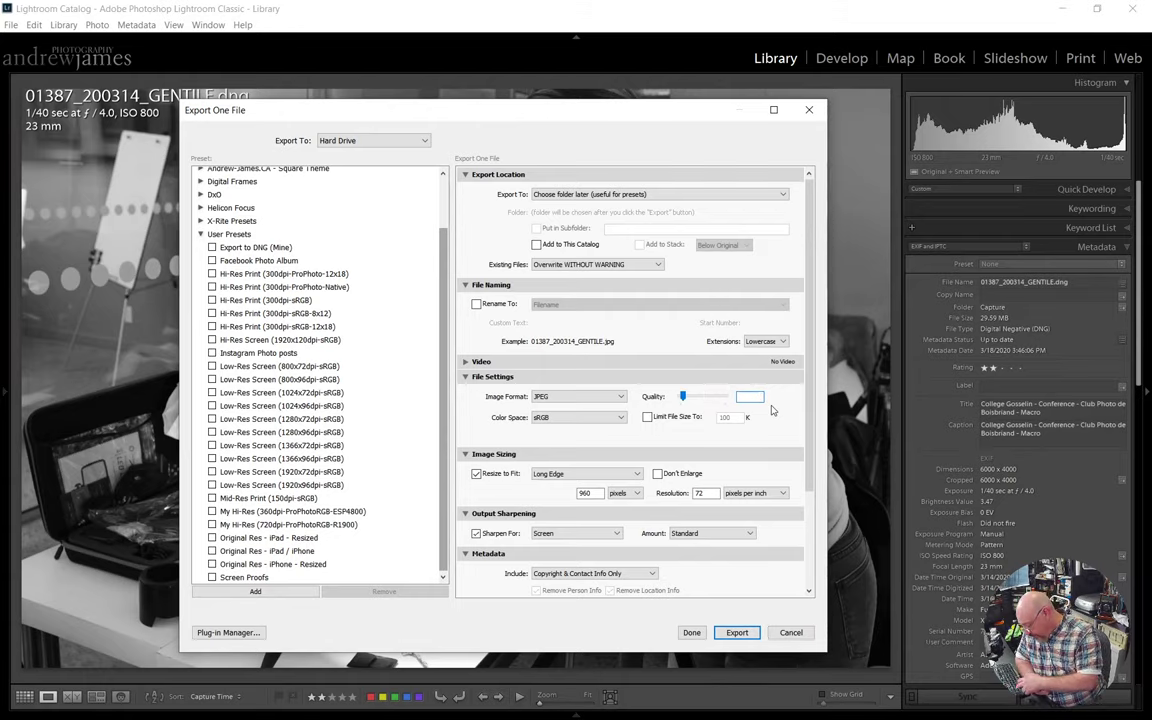
text(80)
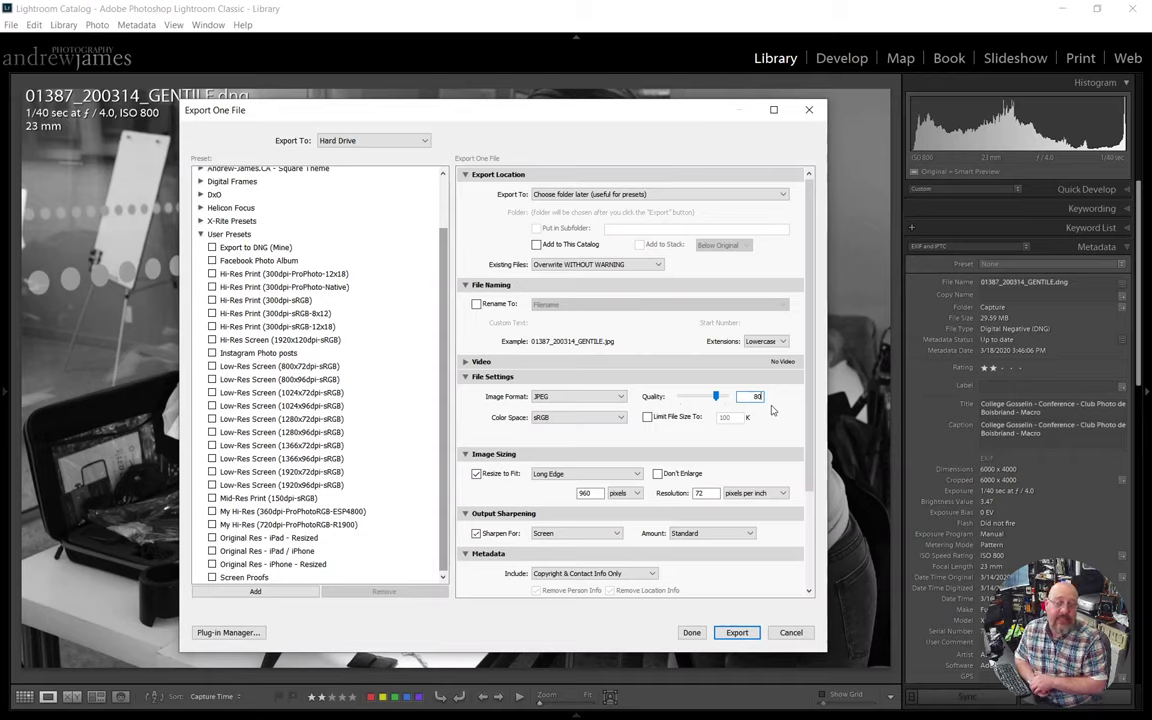
key(Tab)
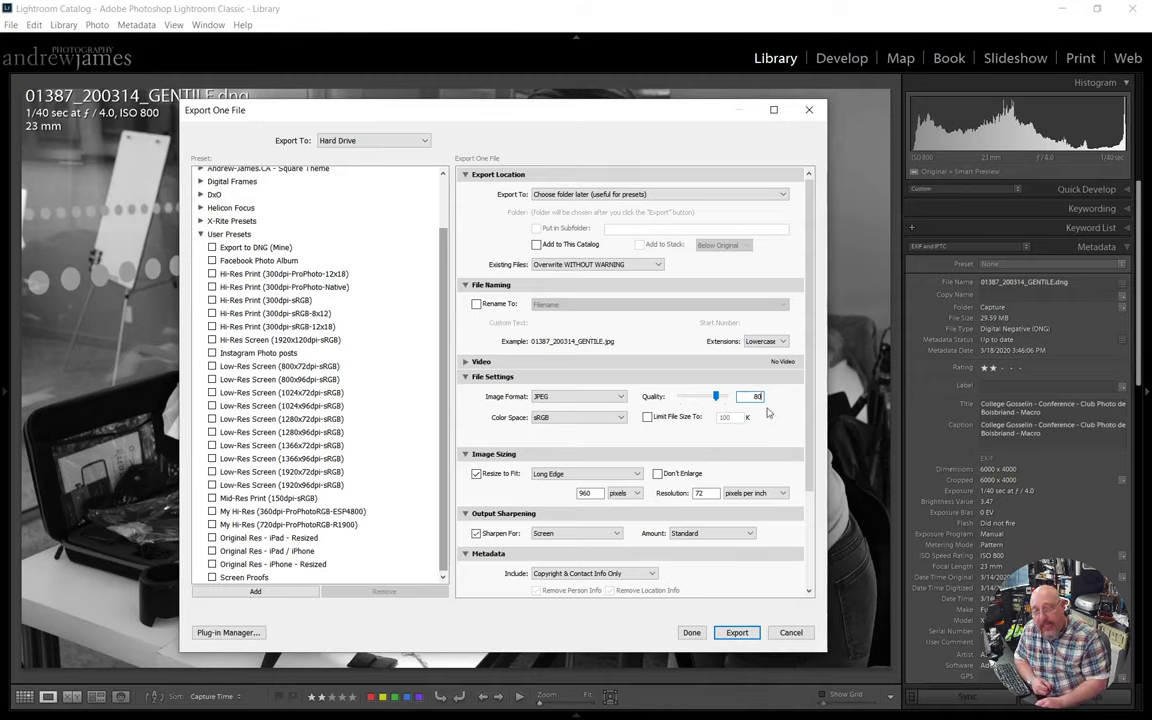
Step: Review the color space choices and PNG bit depth options again, and return the export to JPEG with the sRGB color space
click(538, 419)
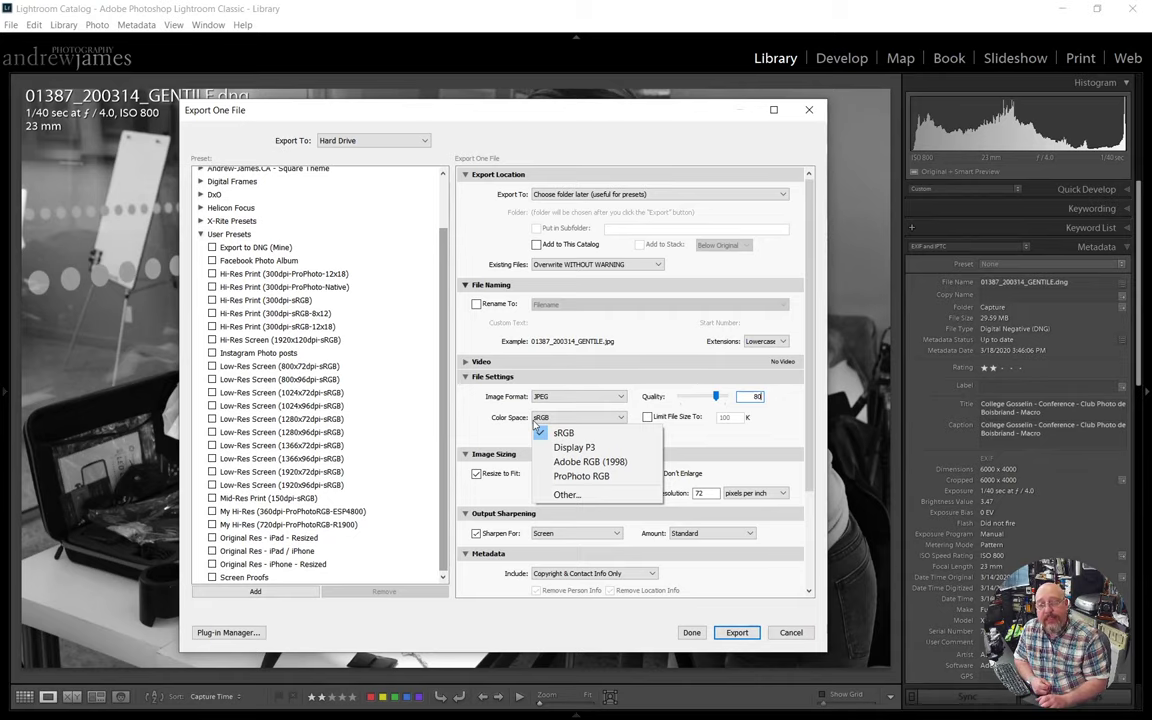
click(590, 397)
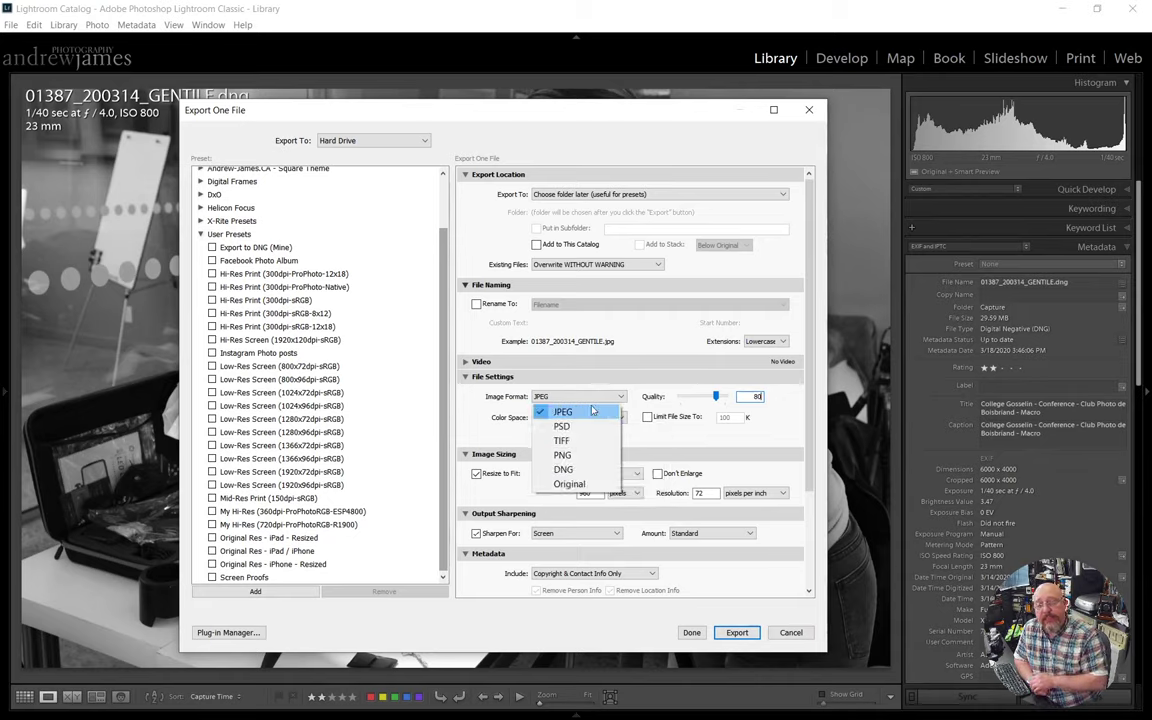
click(590, 460)
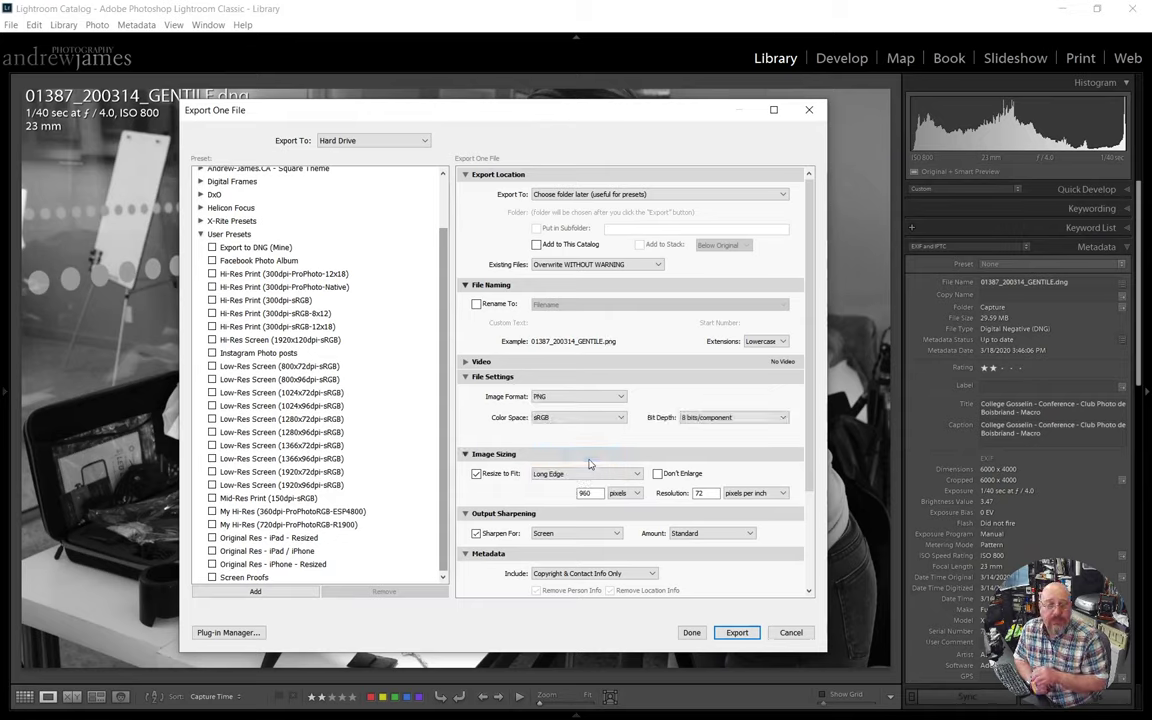
click(703, 418)
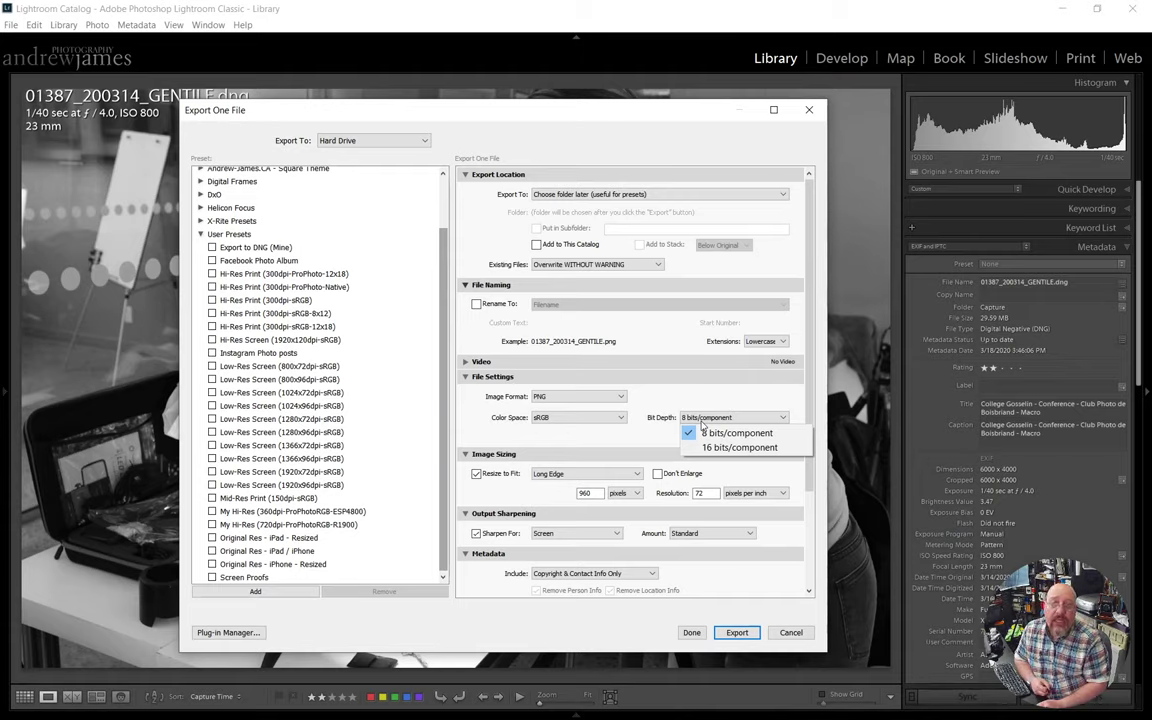
click(558, 398)
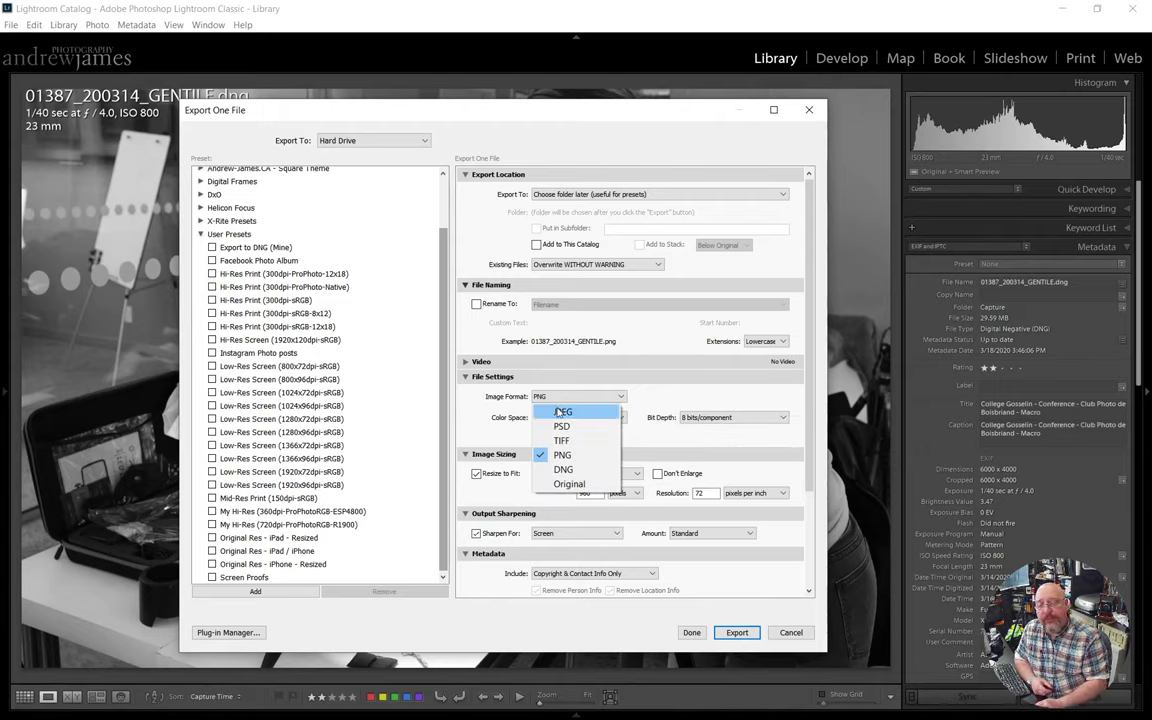
click(560, 412)
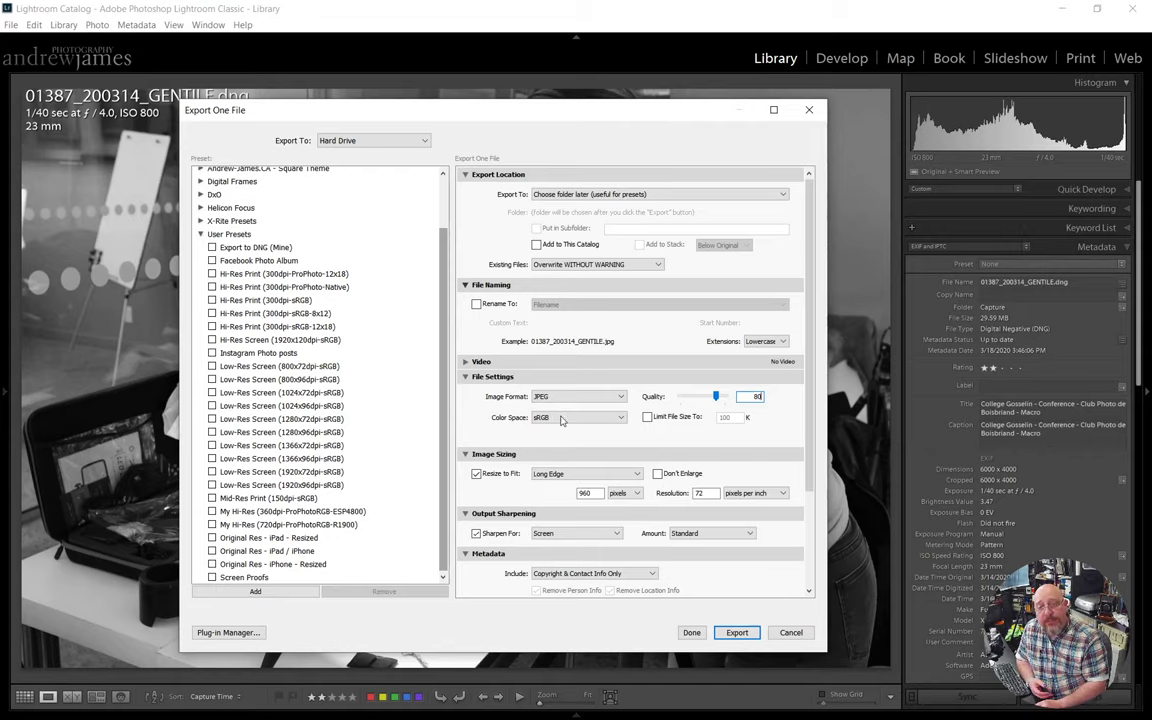
click(562, 417)
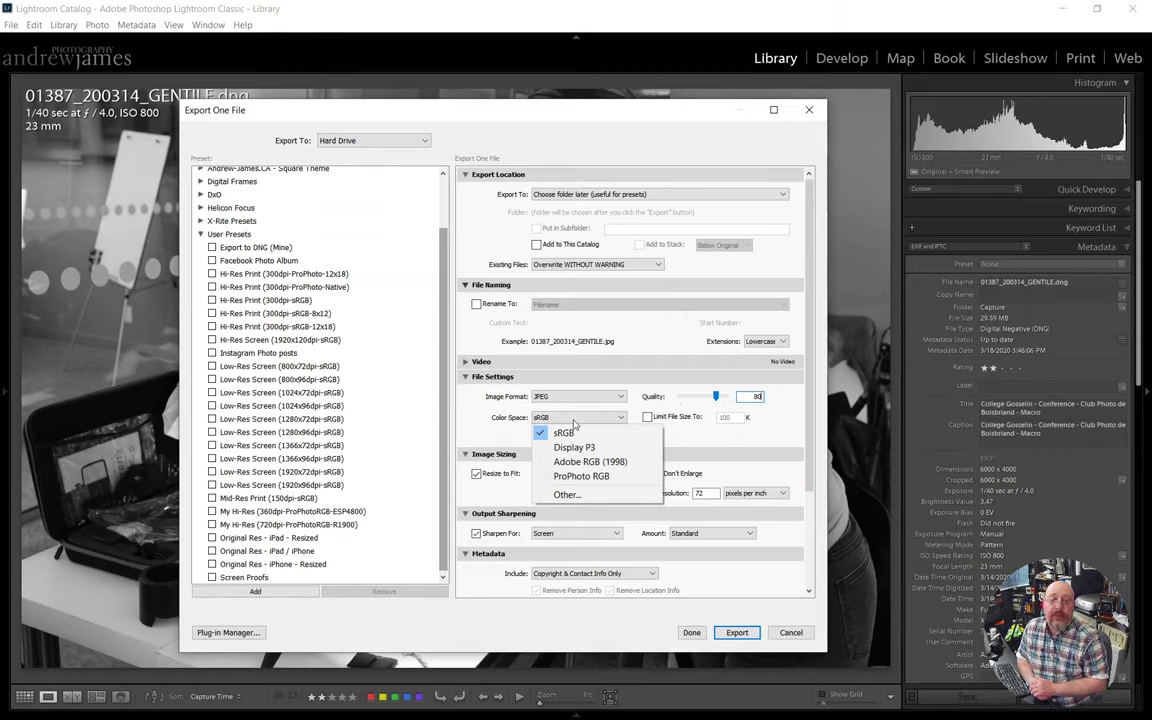
click(566, 433)
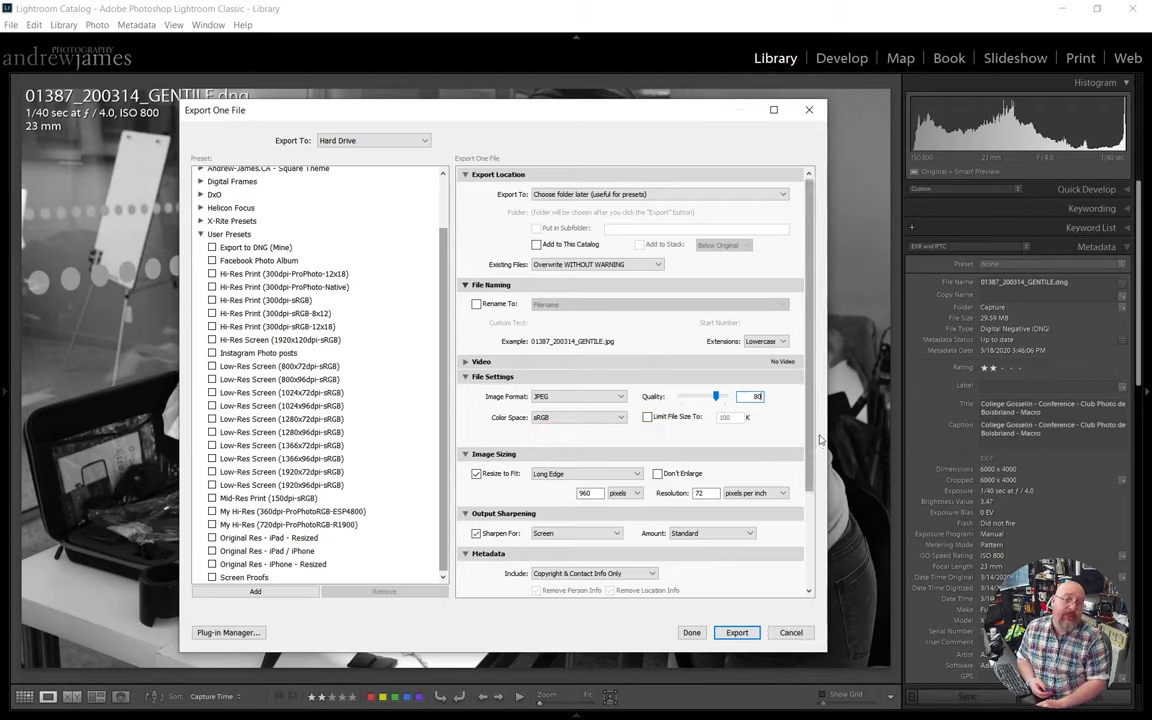
Step: Place the downloaded file's properties window beside the export settings and set the image resizing to fit the Short Edge
scroll(806, 486, down, 3)
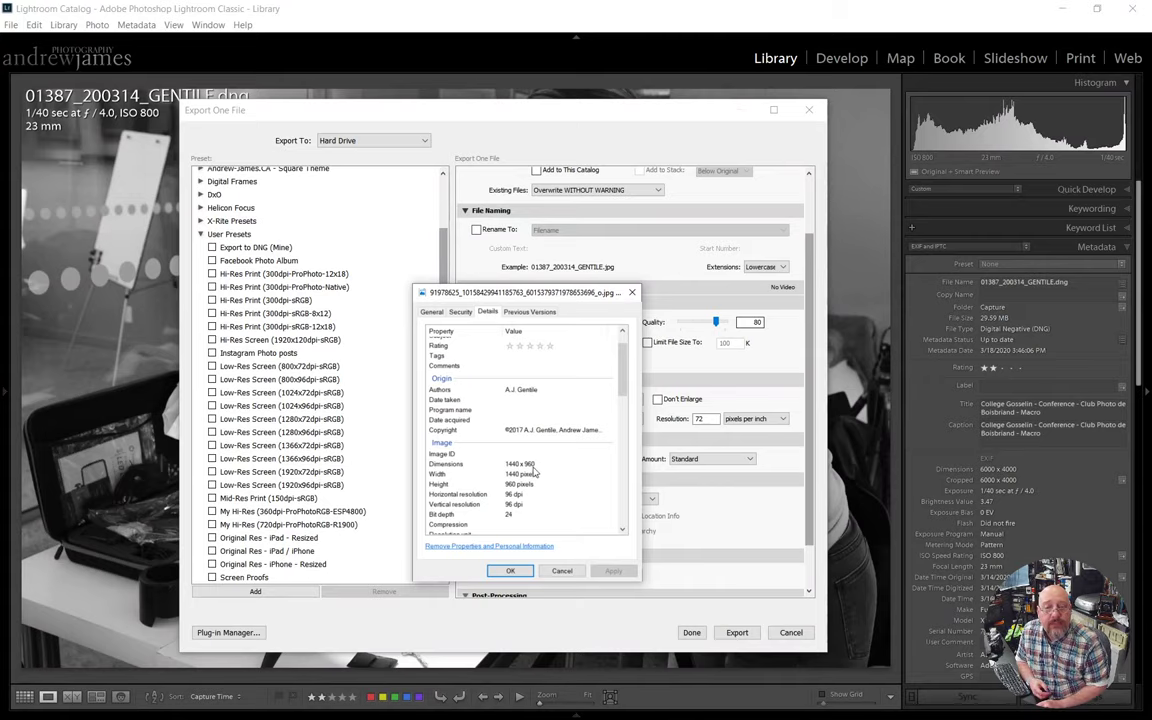
drag(510, 293, 893, 209)
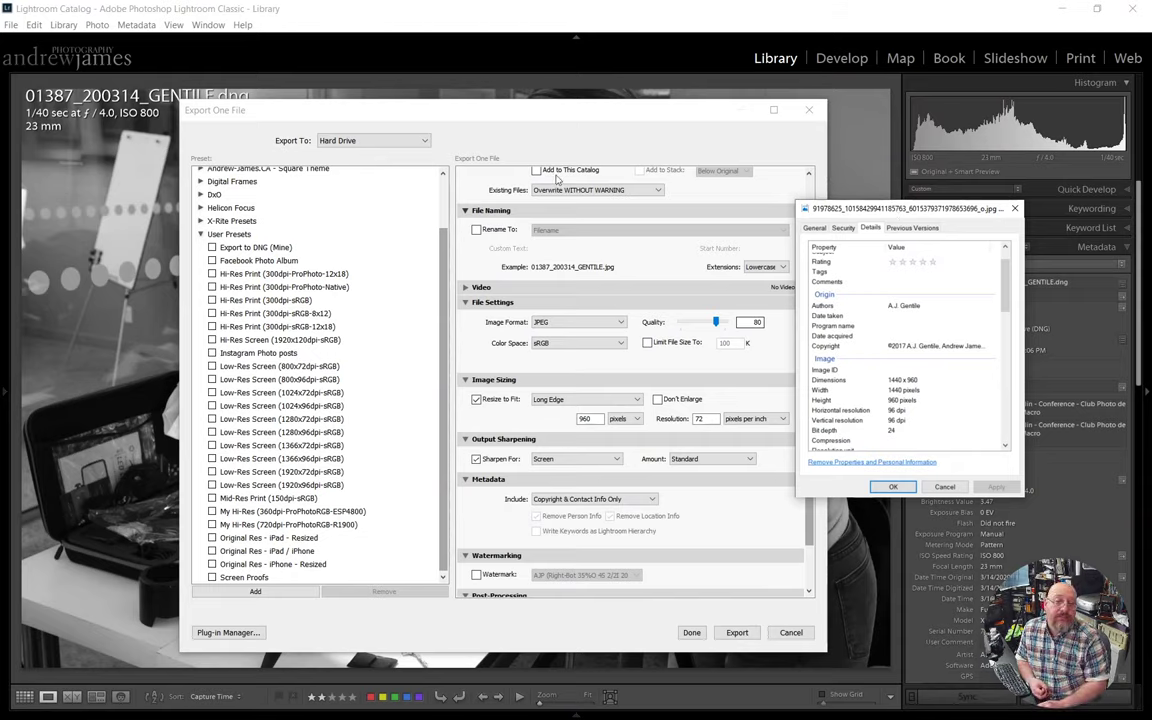
click(560, 400)
click(563, 458)
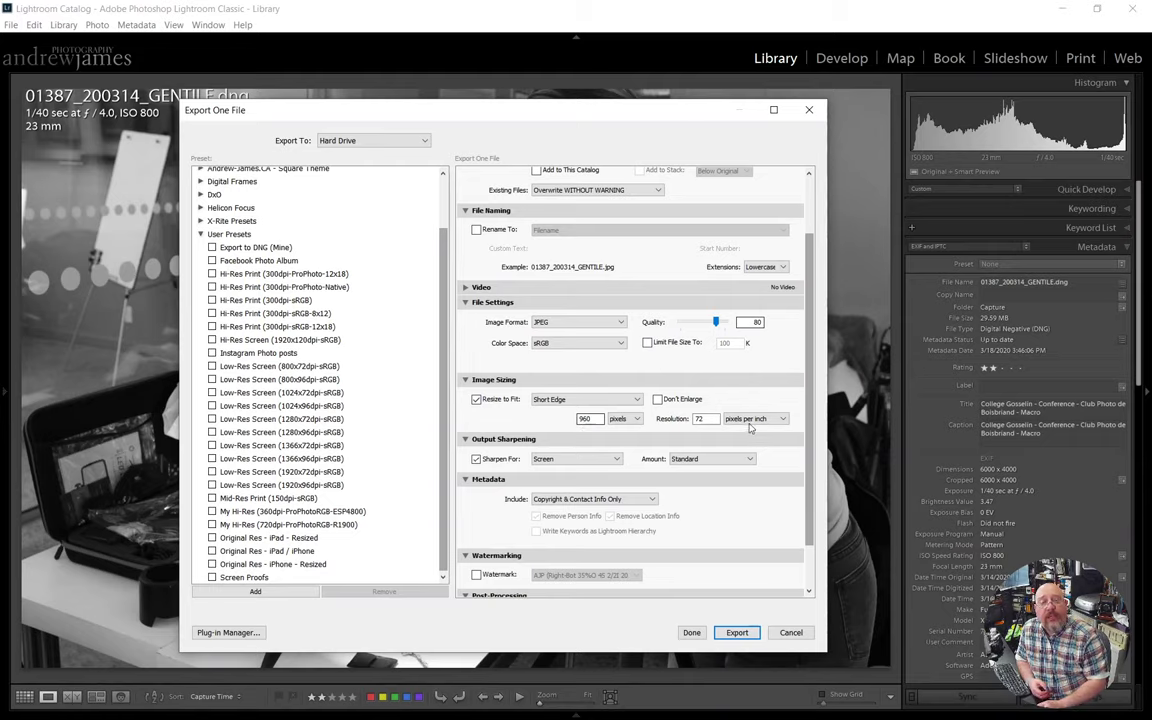
Step: Set the export resolution to 96 pixels per inch, compare it with the downloaded file's details, and close the file's properties
click(706, 419)
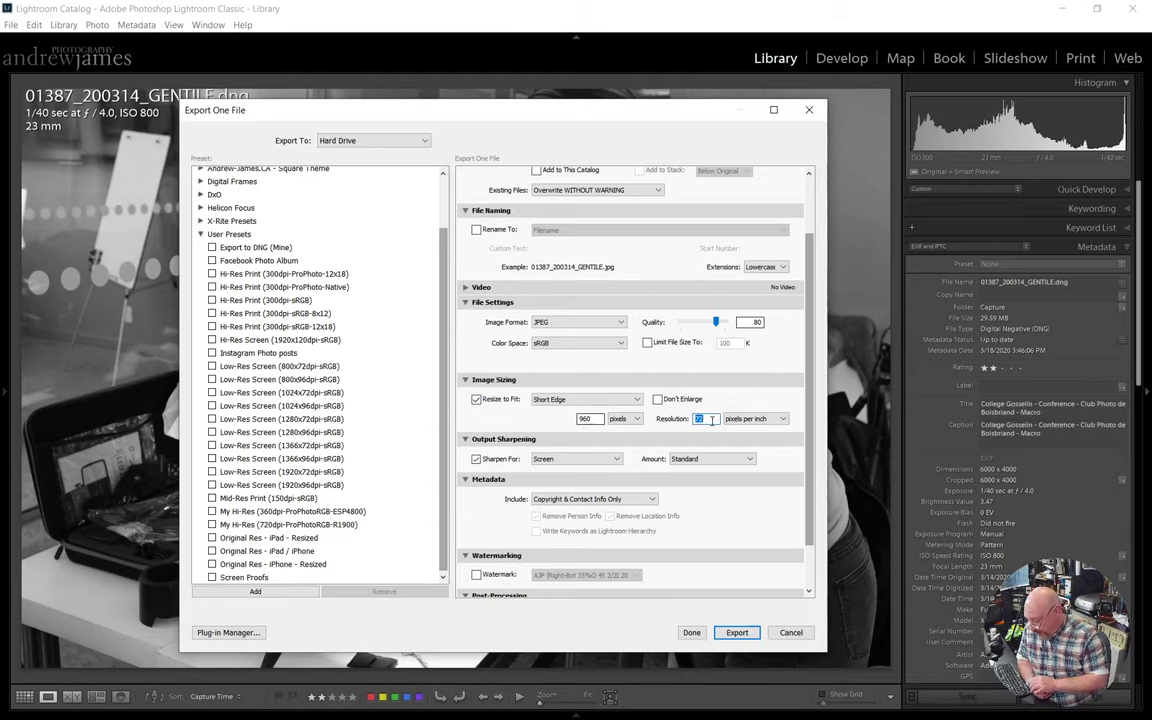
text(96)
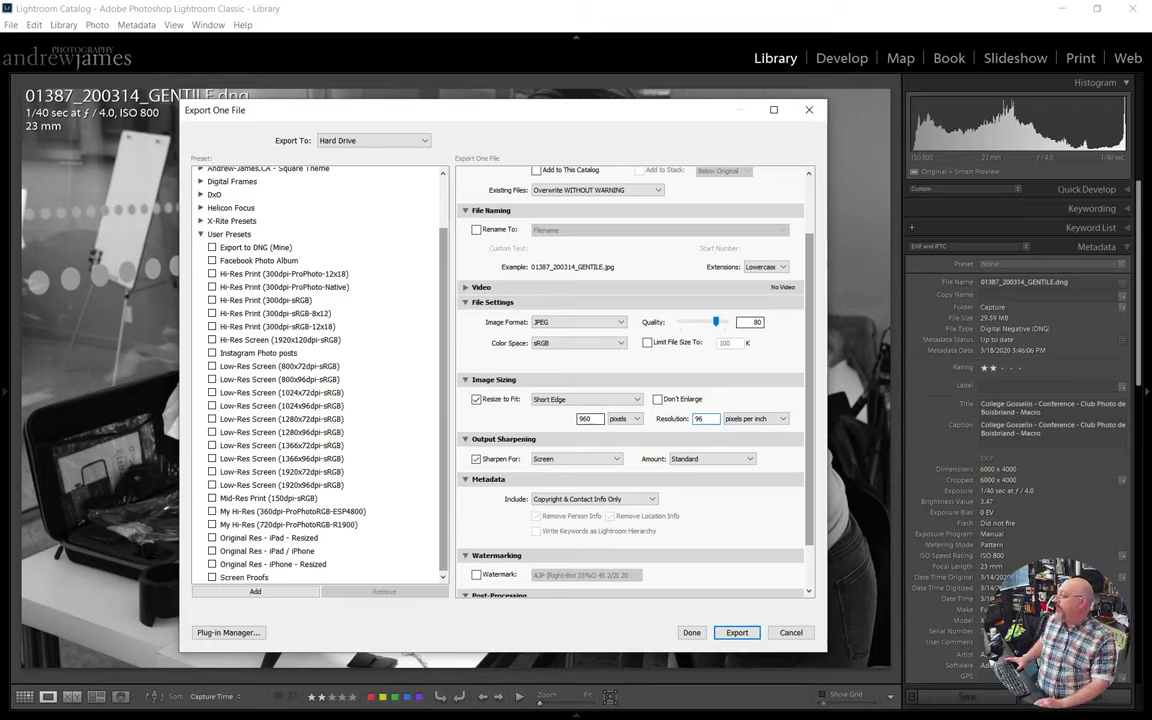
key(alt+Tab)
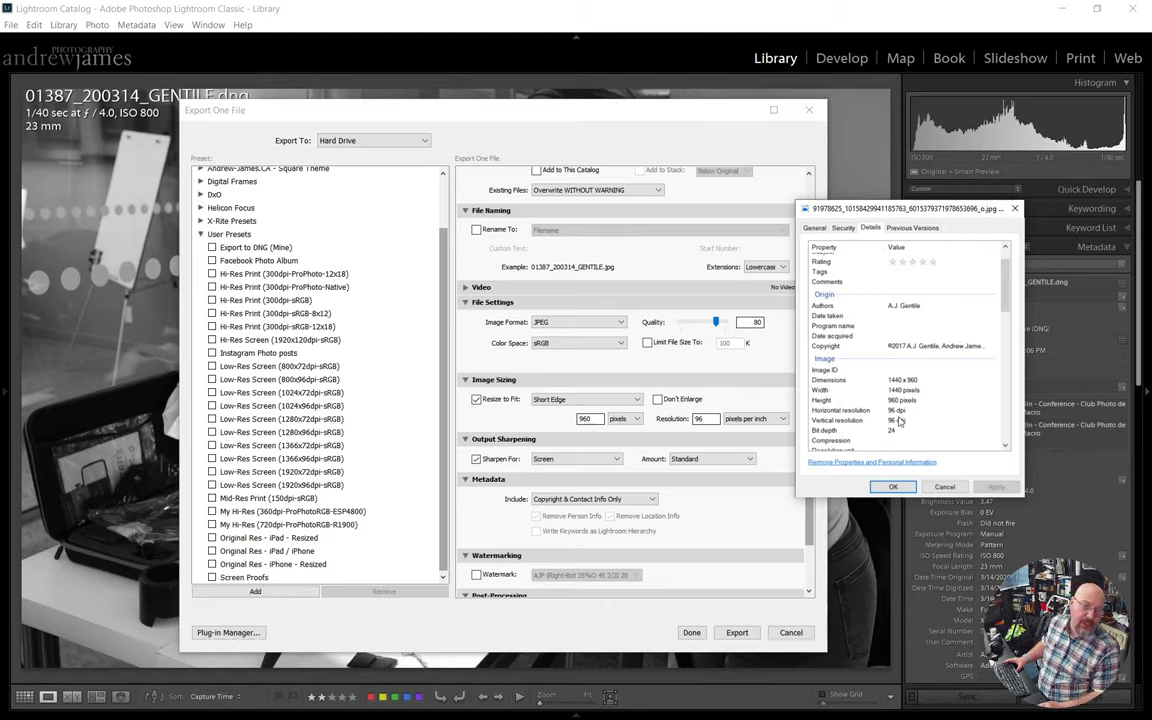
click(895, 487)
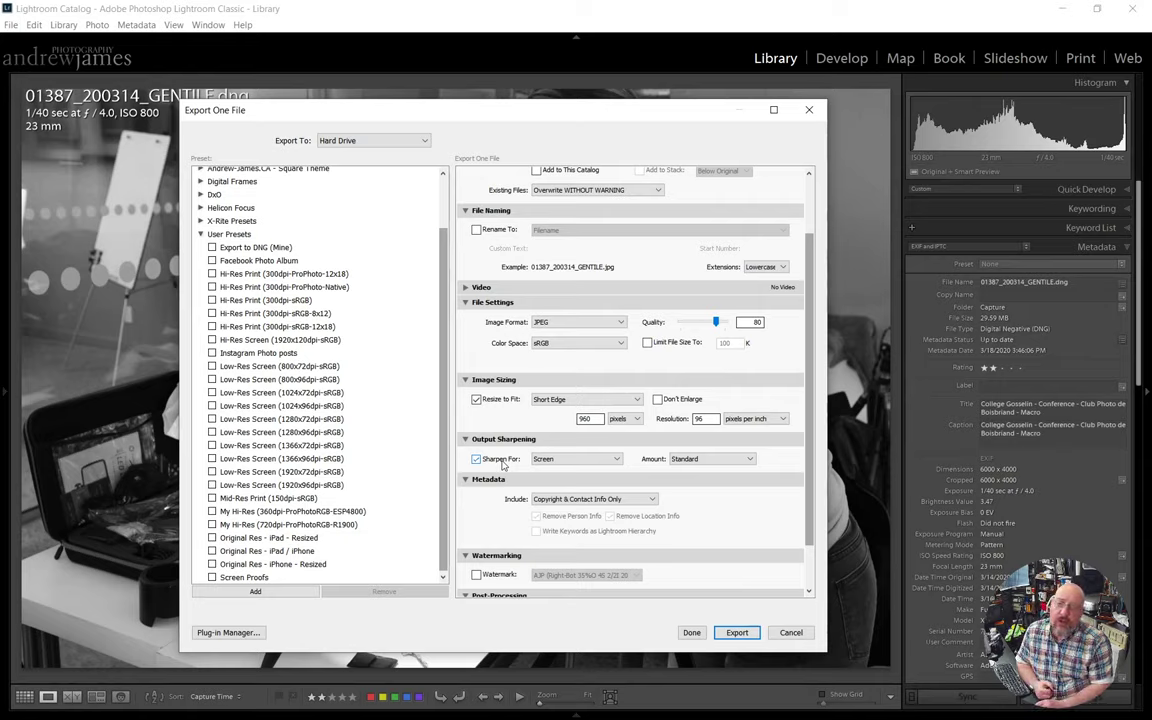
Step: Set output sharpening for Screen with a Low amount and look over the remaining export settings
click(568, 460)
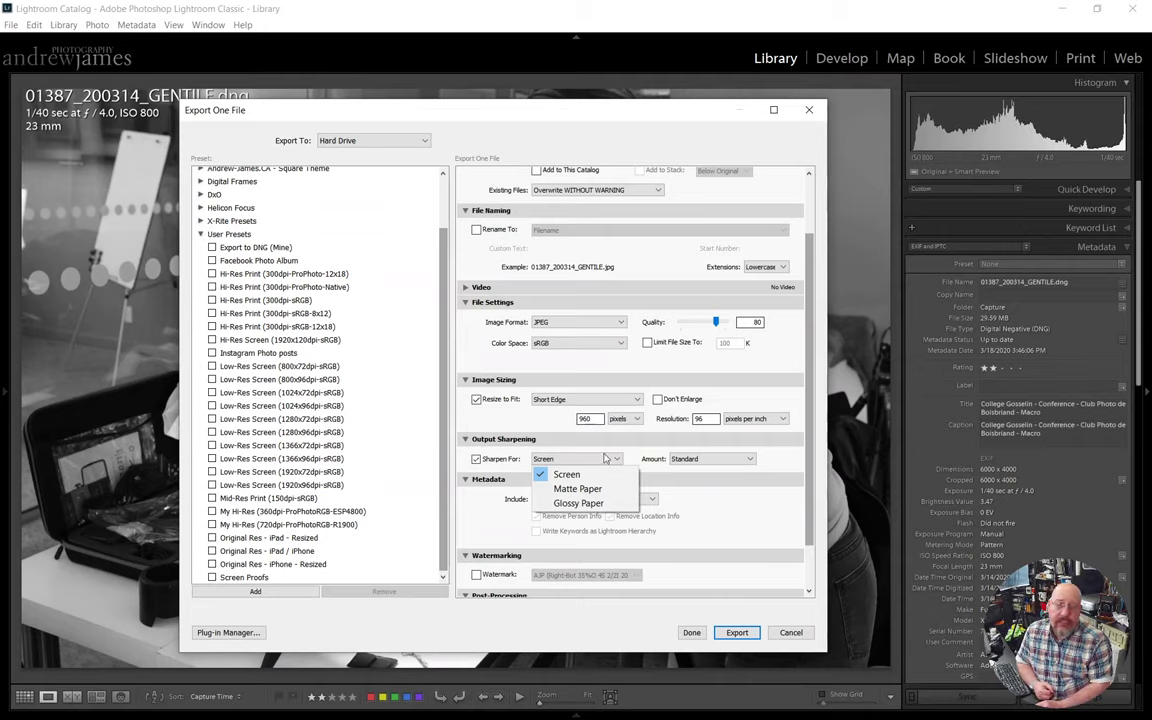
click(566, 474)
click(681, 460)
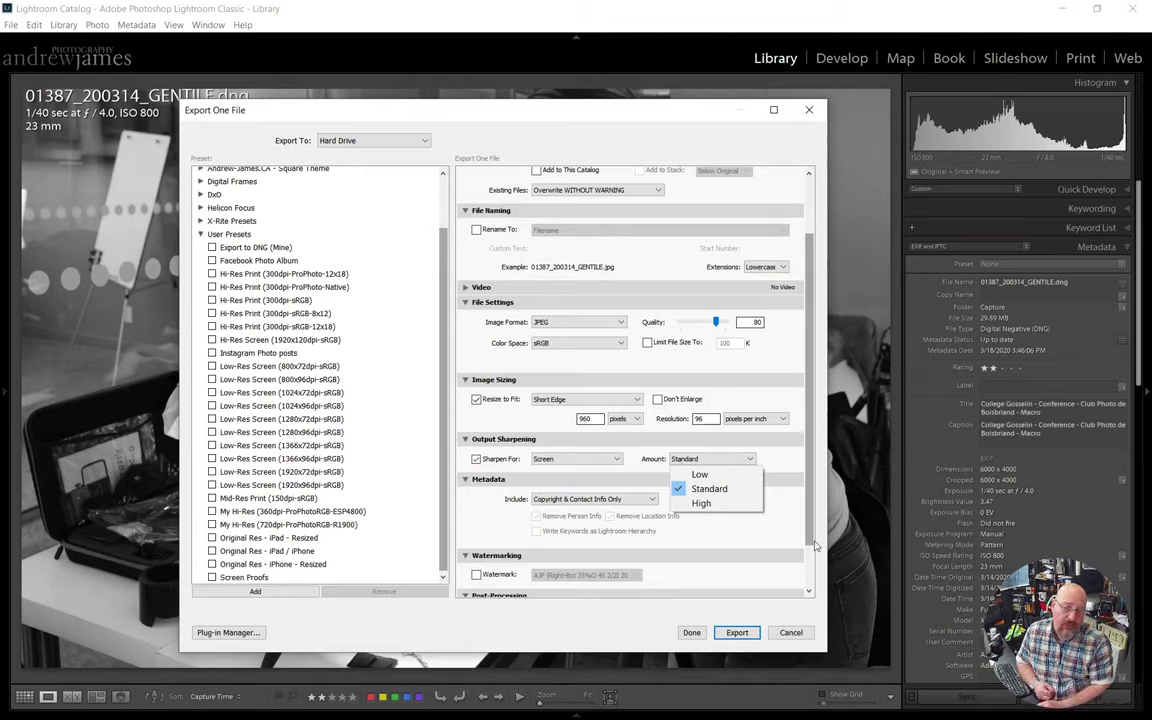
click(730, 489)
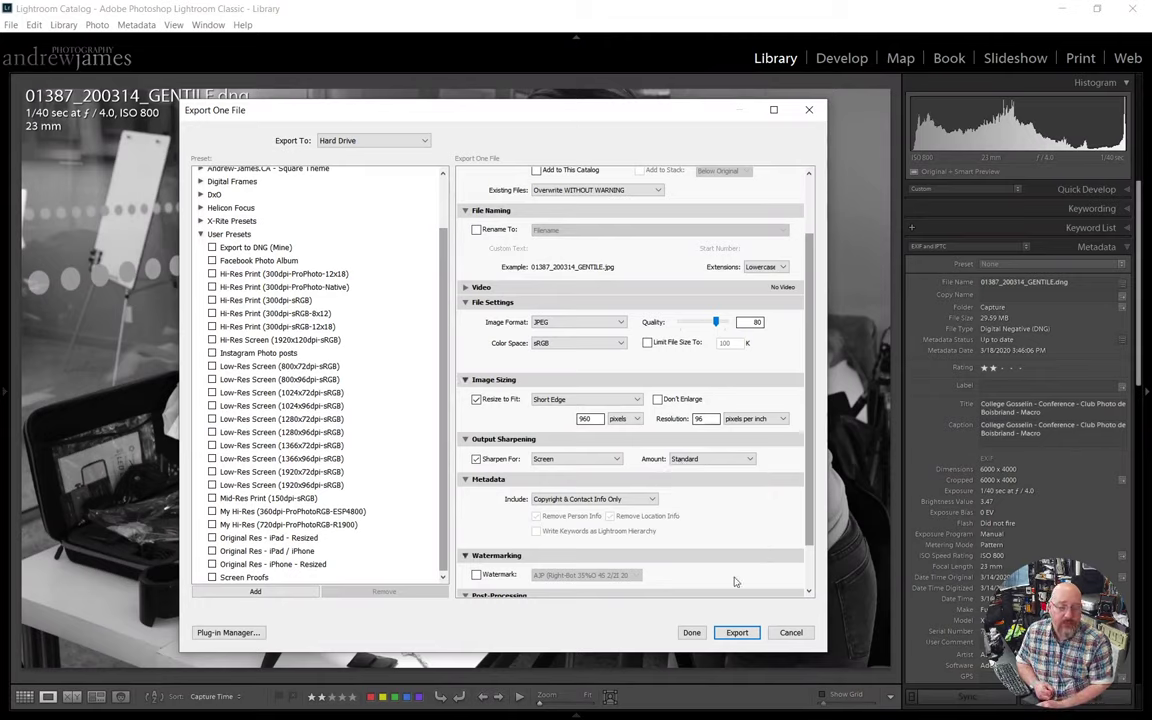
scroll(706, 536, up, 3)
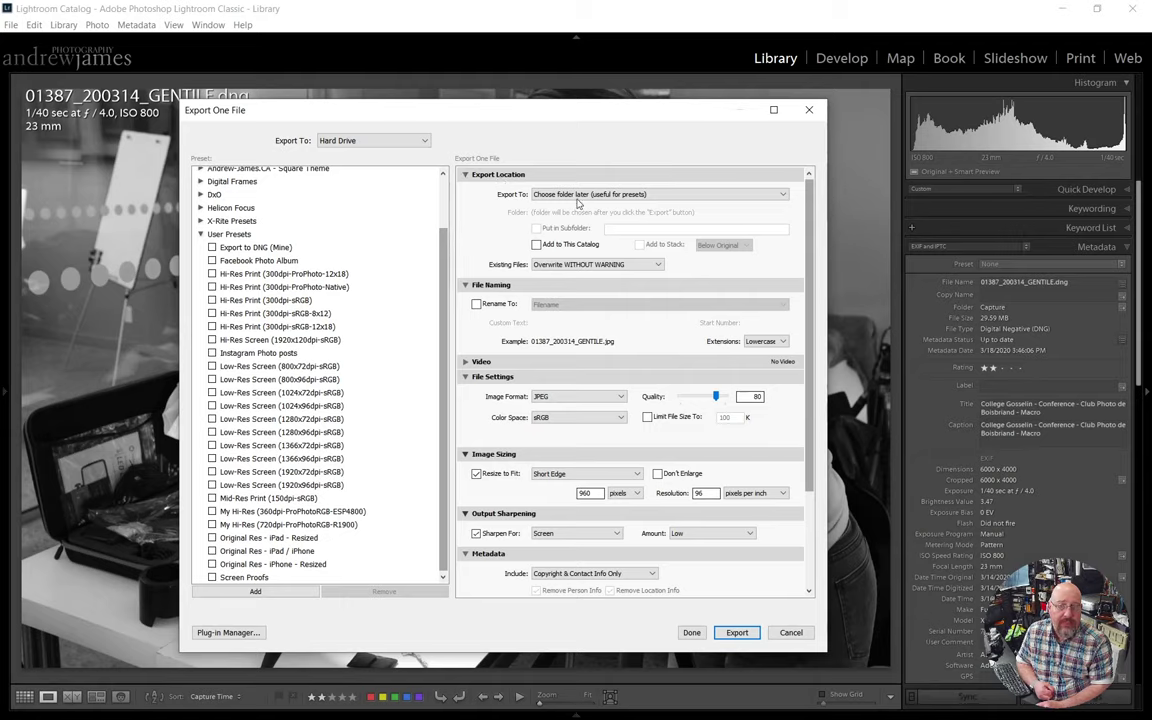
scroll(578, 422, down, 3)
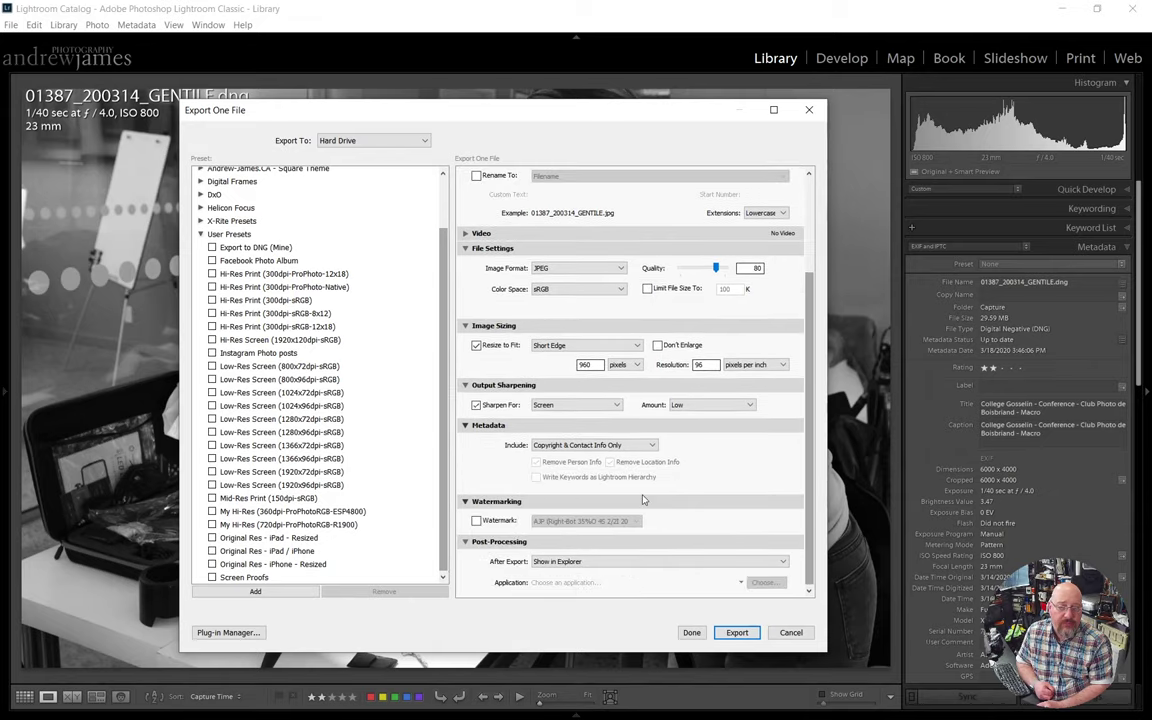
Step: Export the photo with the current settings into the folder L:\Downloads\Test
click(737, 633)
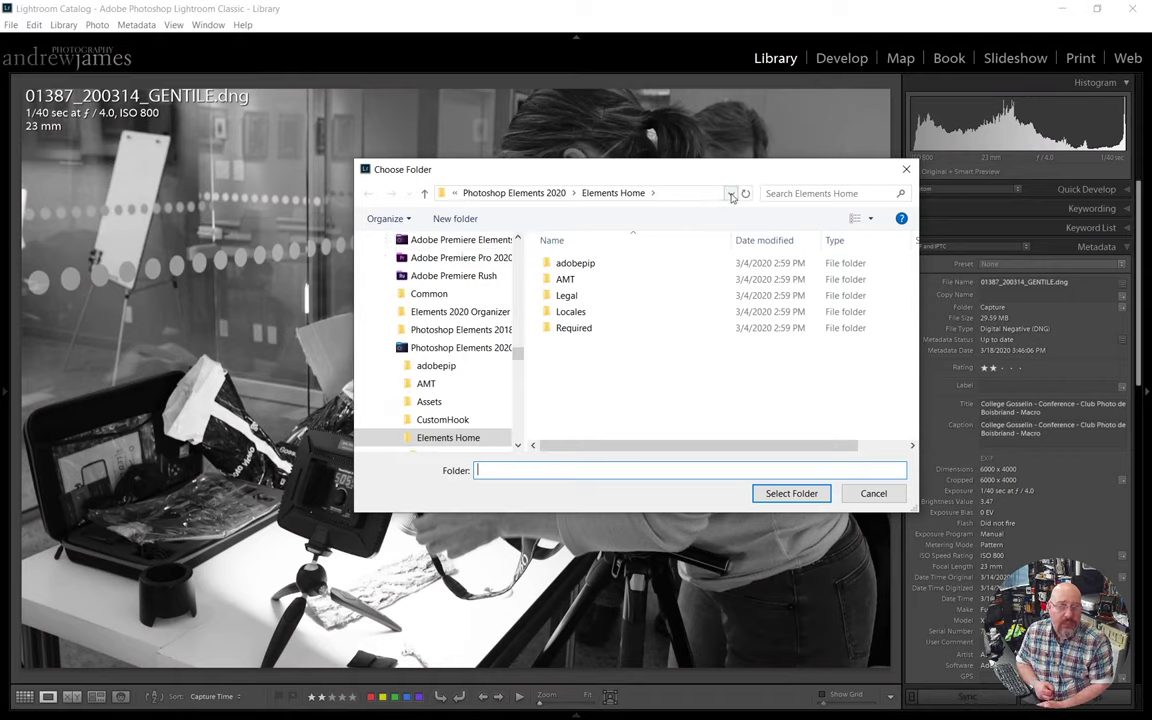
scroll(518, 378, down, 3)
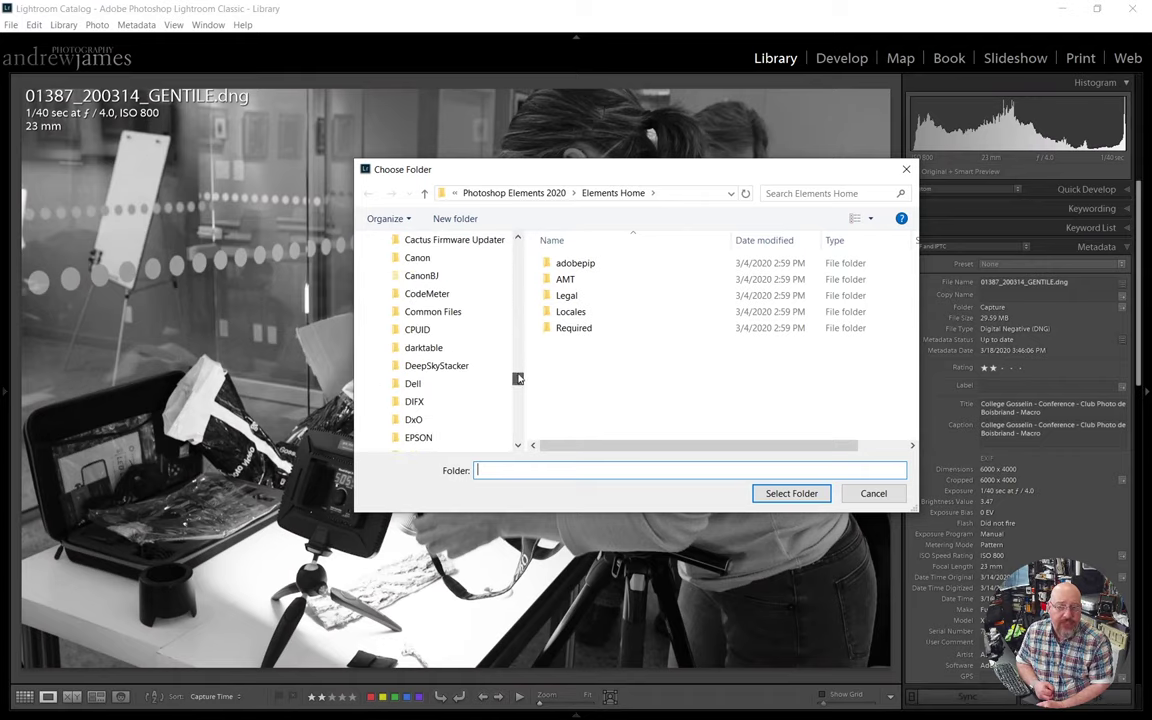
drag(518, 378, 518, 433)
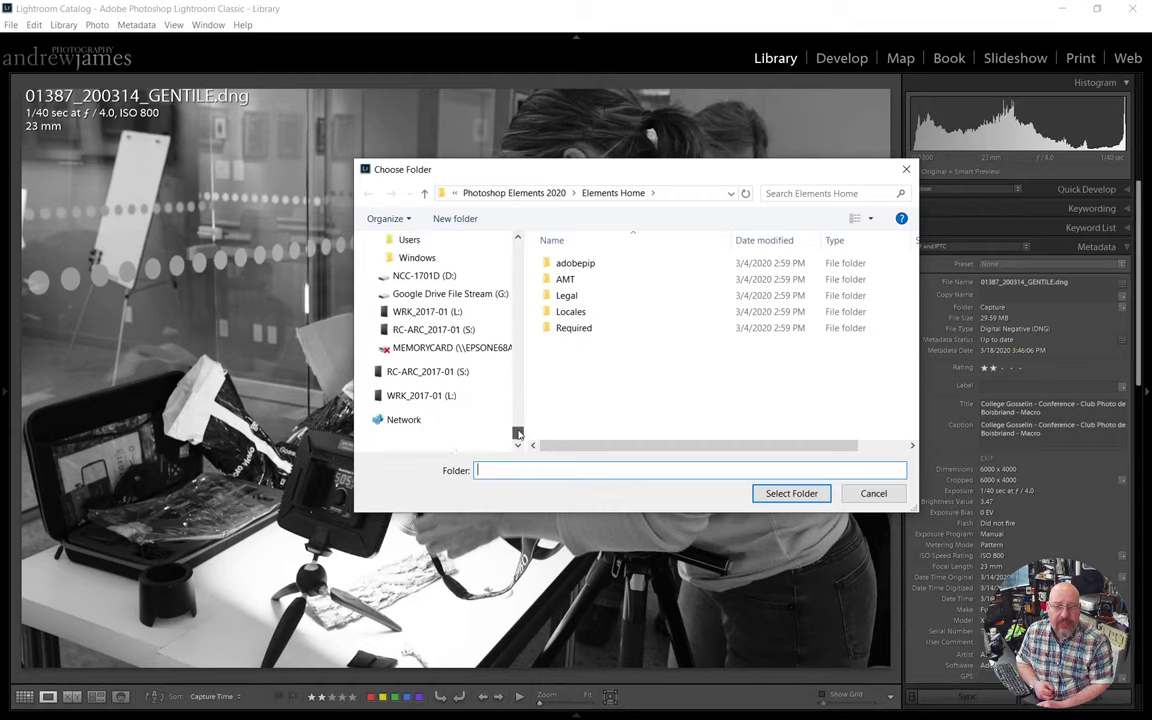
click(422, 283)
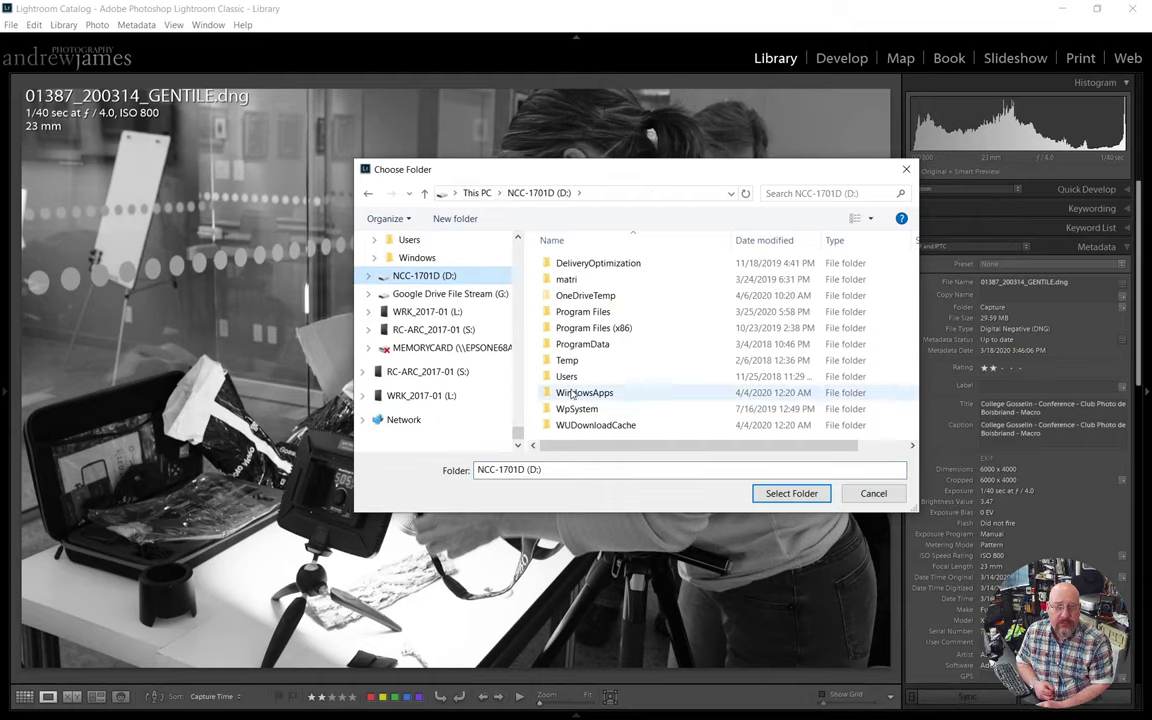
scroll(468, 393, up, 10)
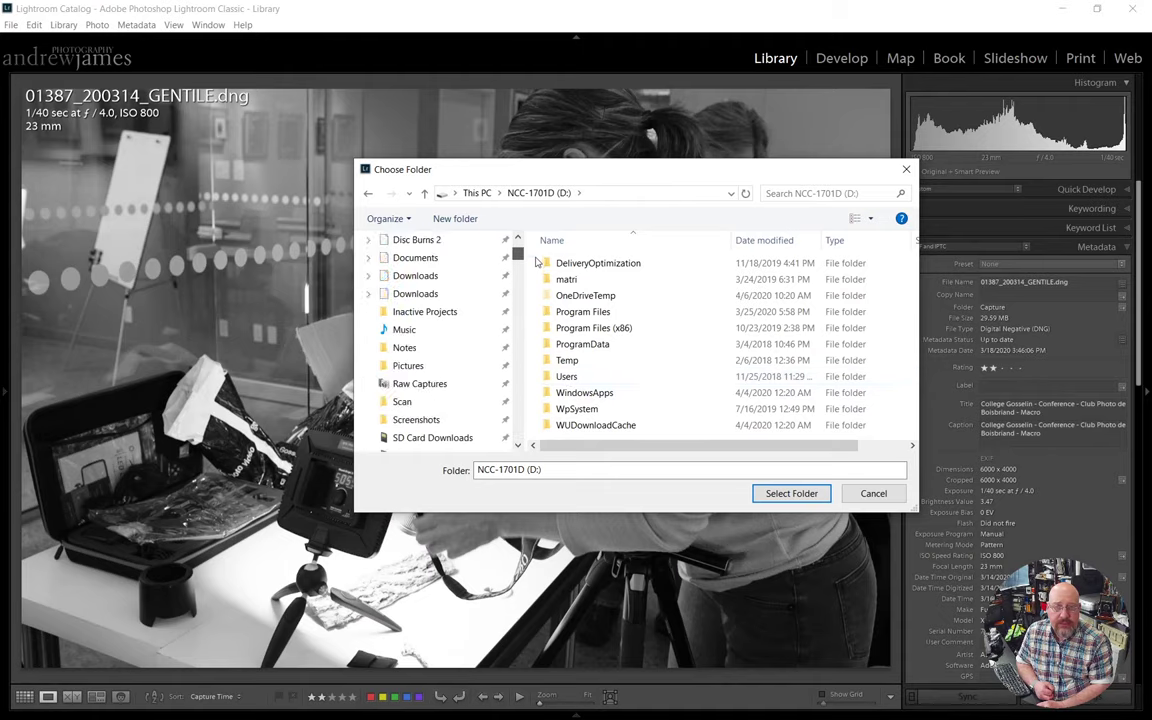
click(412, 411)
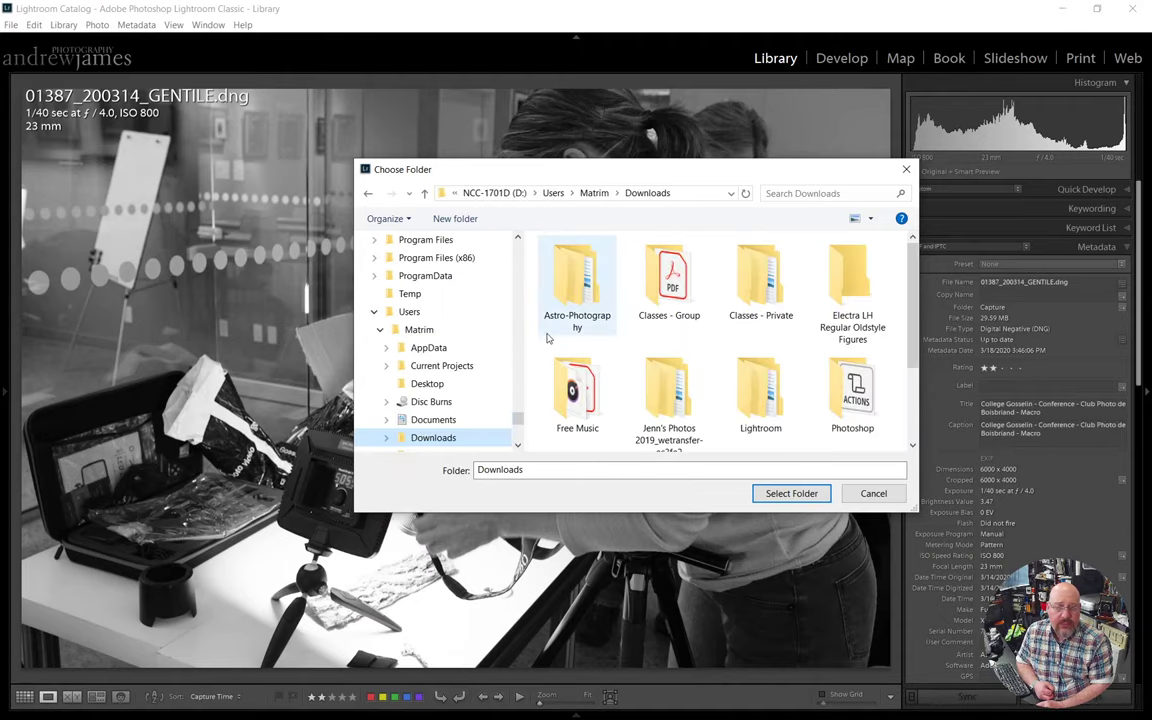
scroll(765, 385, down, 2)
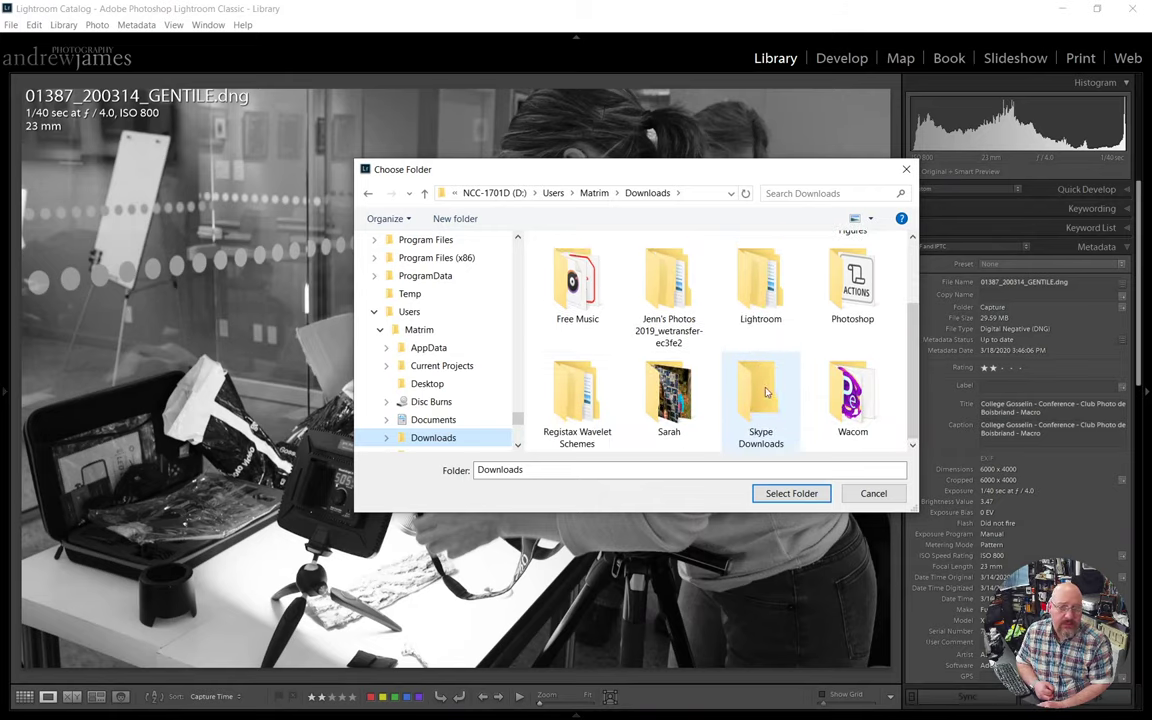
click(692, 196)
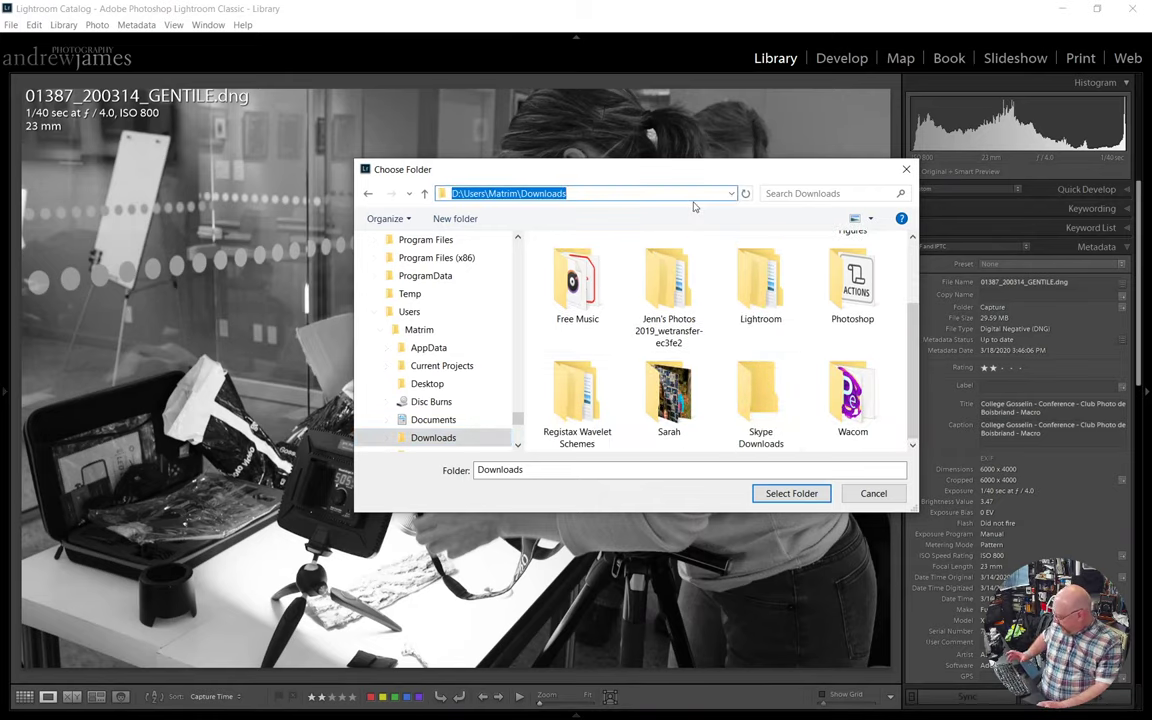
text(L:\Downloads\Test)
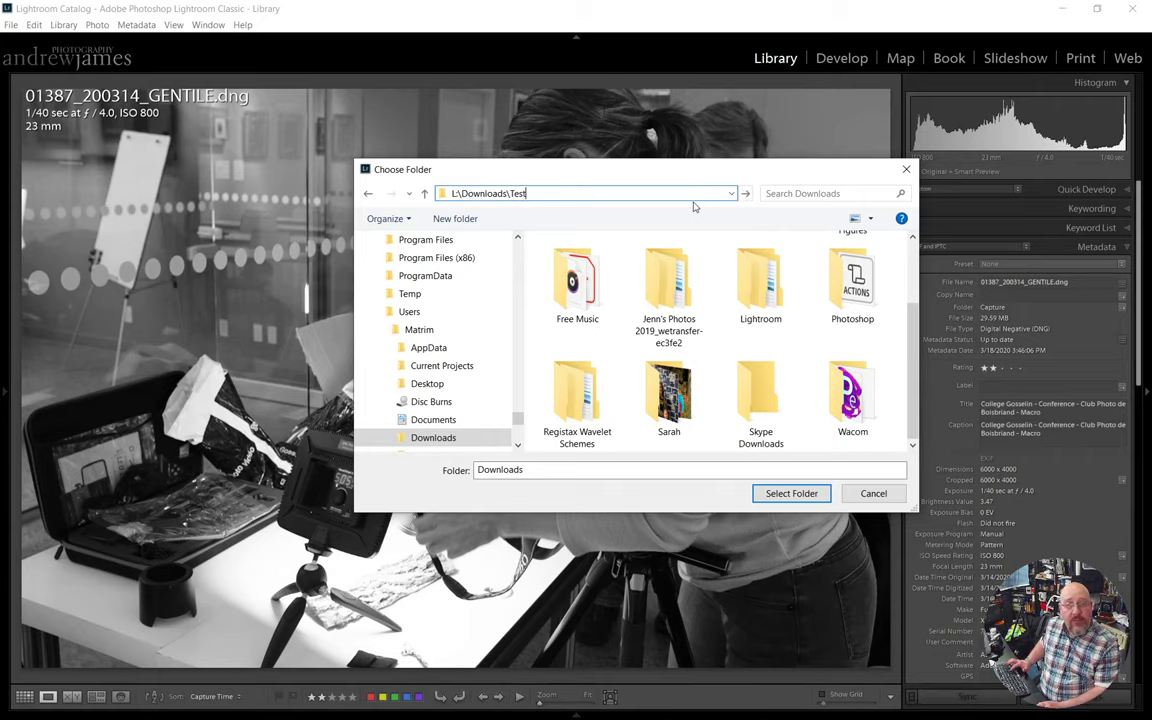
key(Return)
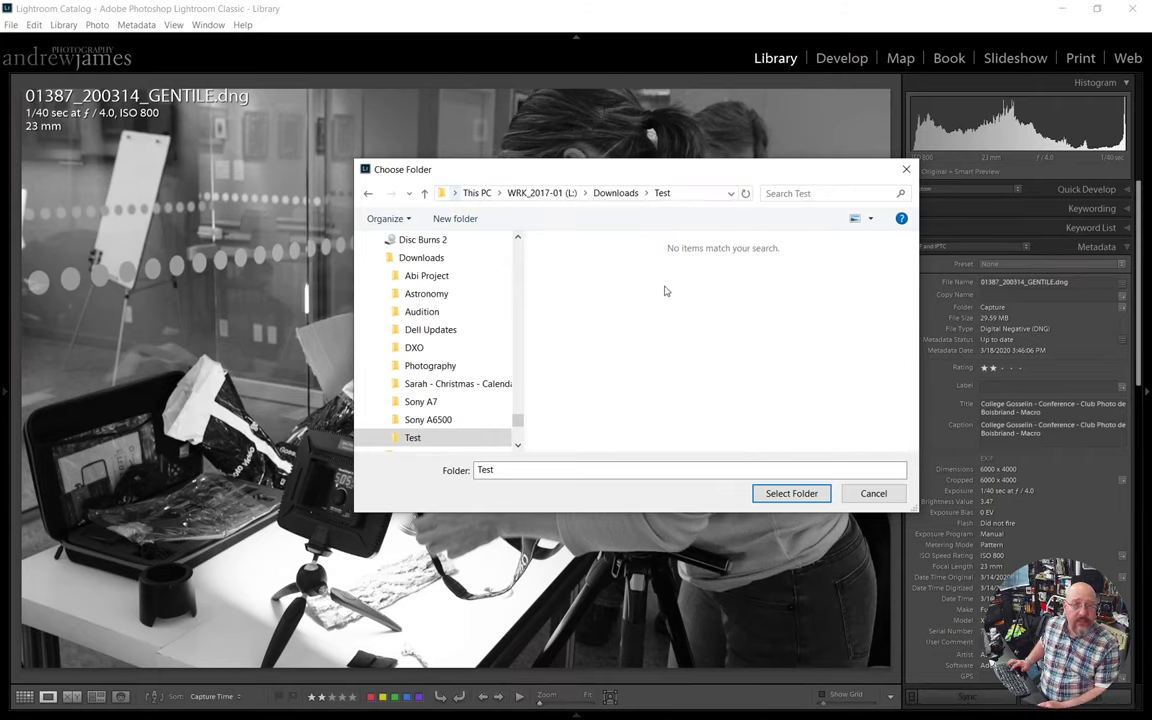
click(783, 495)
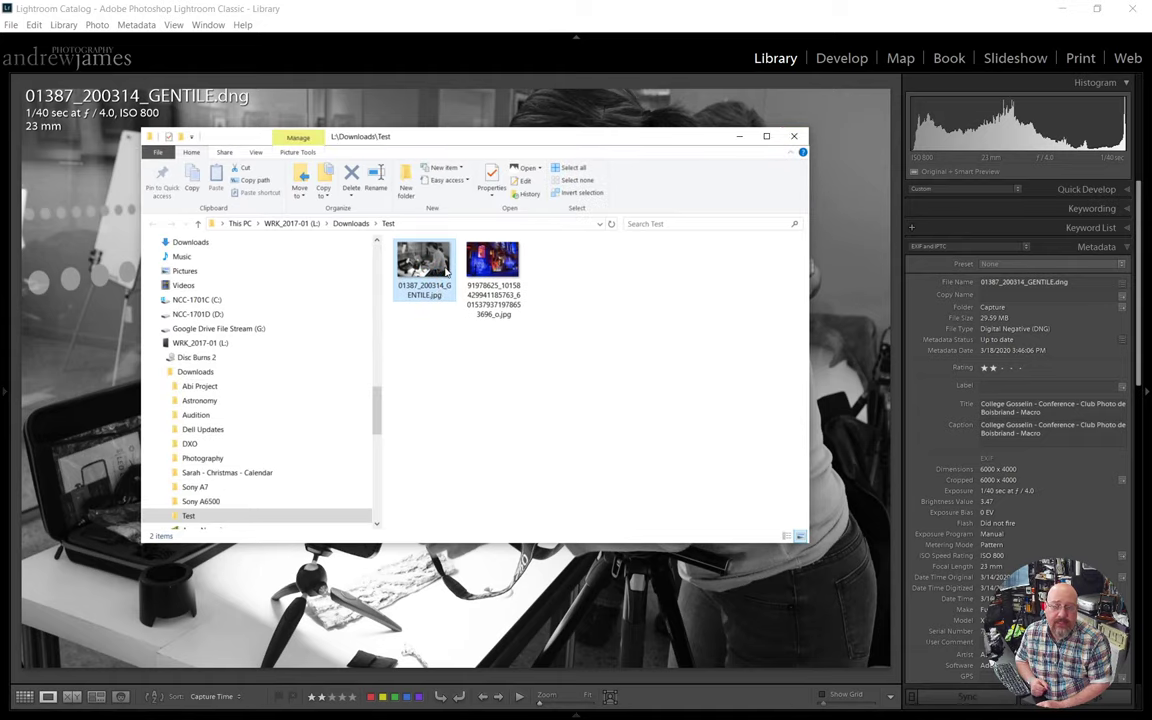
Step: Check the exported JPEG's file details, open it in the Photos viewer, view it maximized, and restore the window size
mouse_move(446, 272)
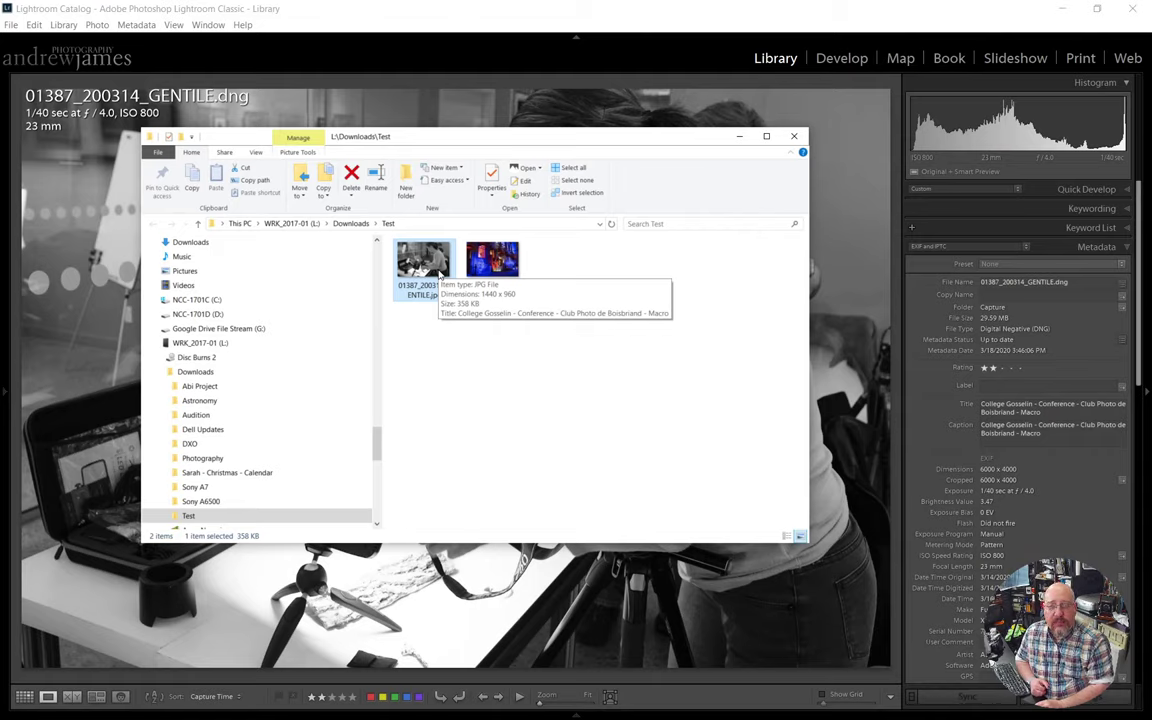
right_click(436, 254)
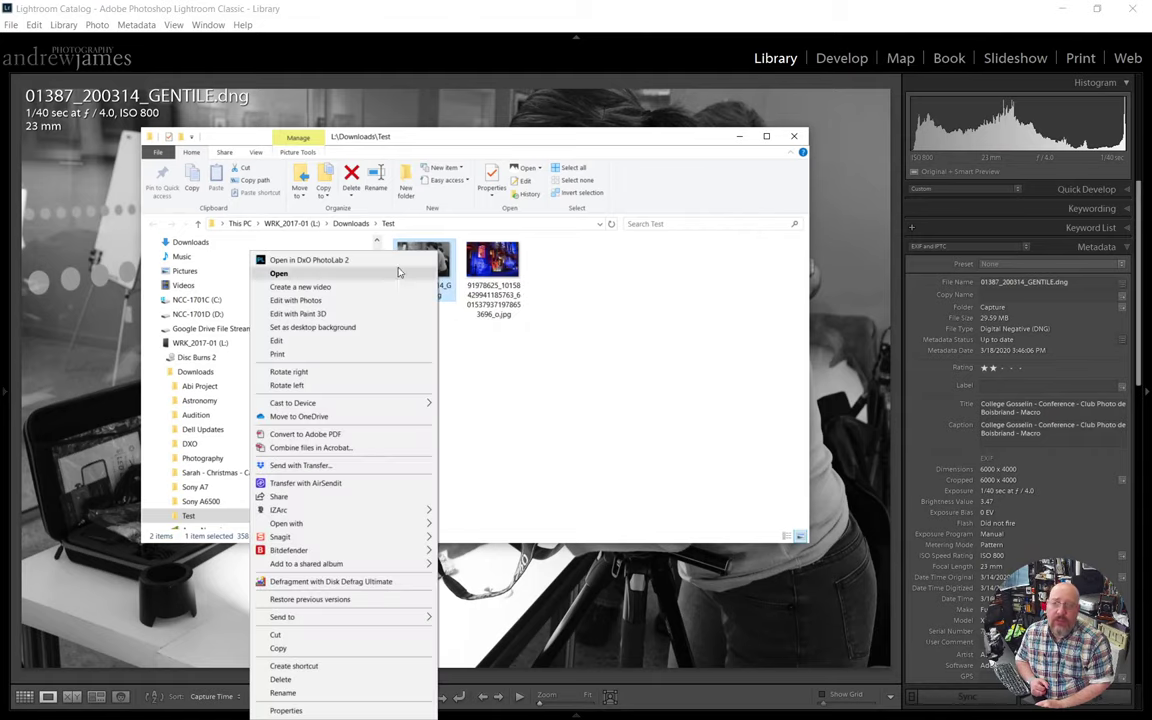
click(279, 273)
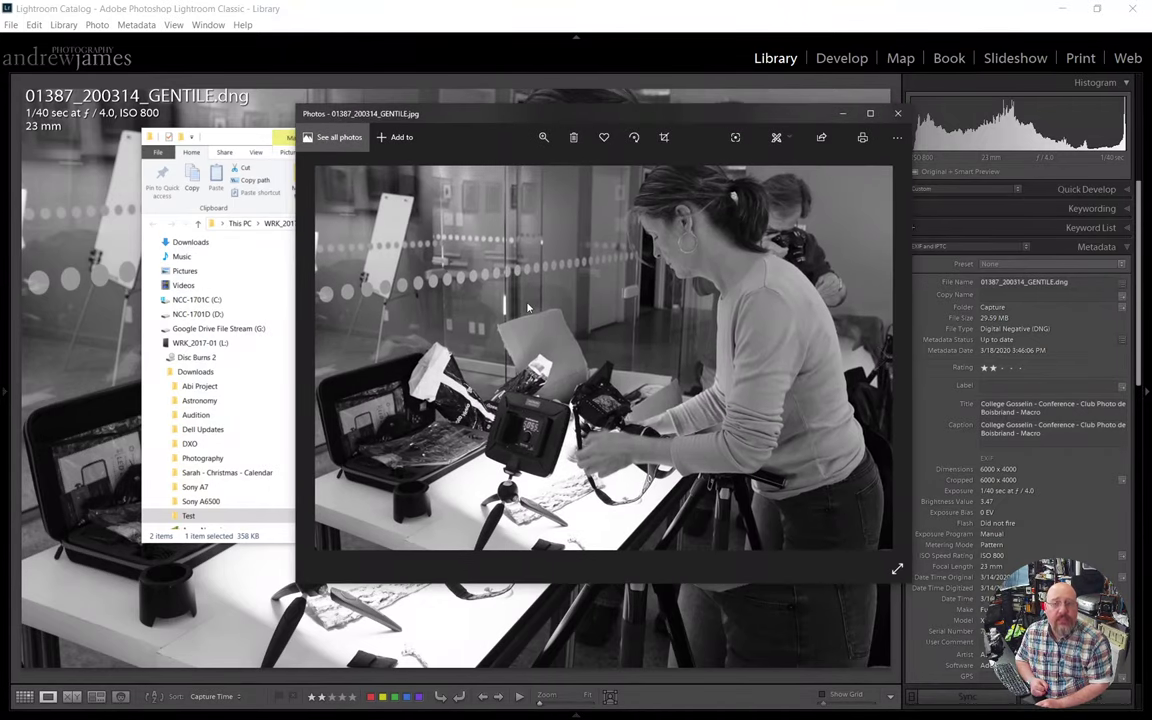
double_click(694, 106)
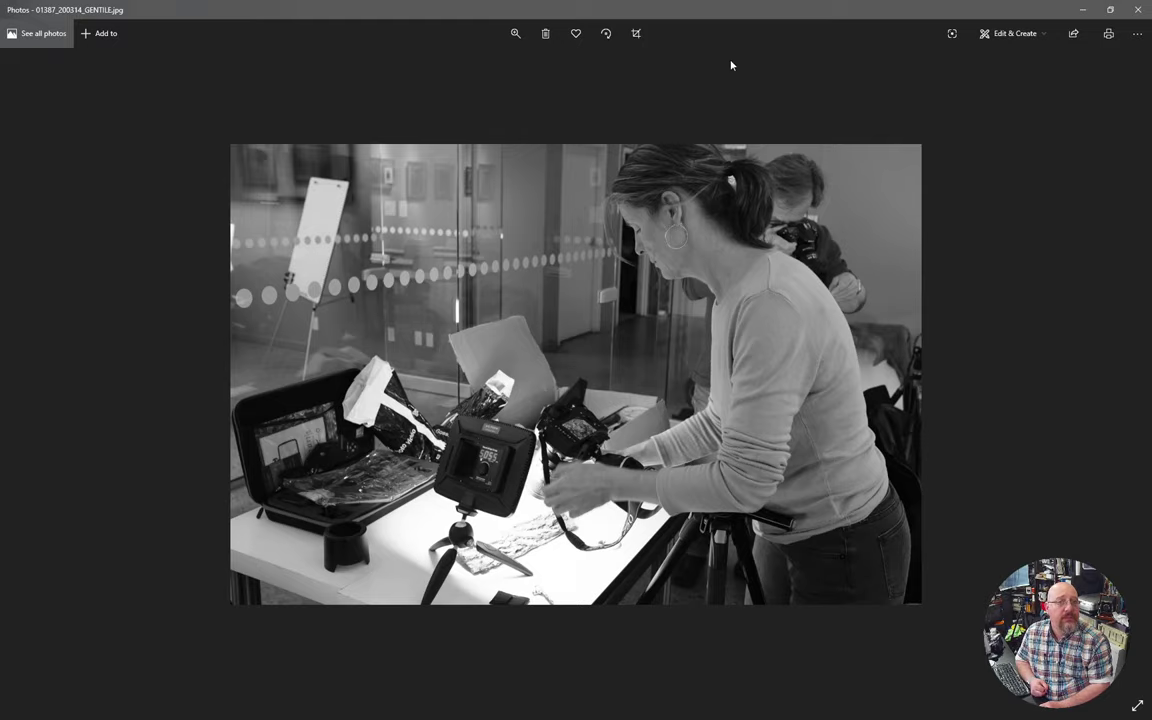
click(1140, 706)
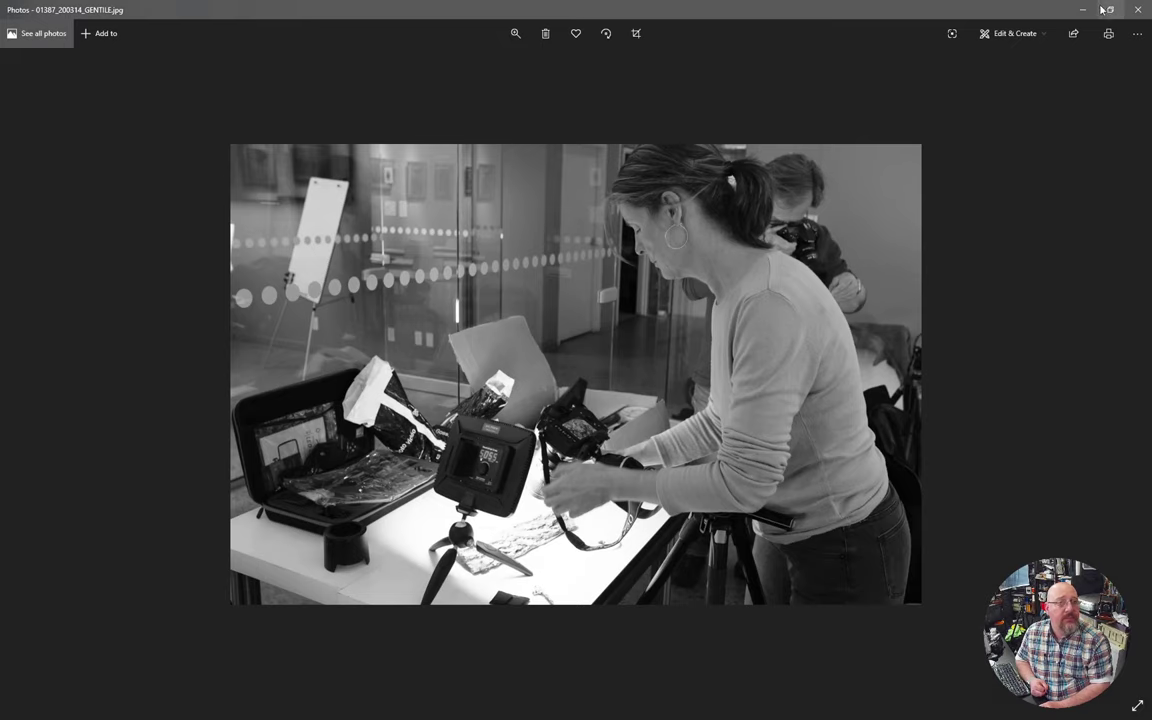
click(1104, 9)
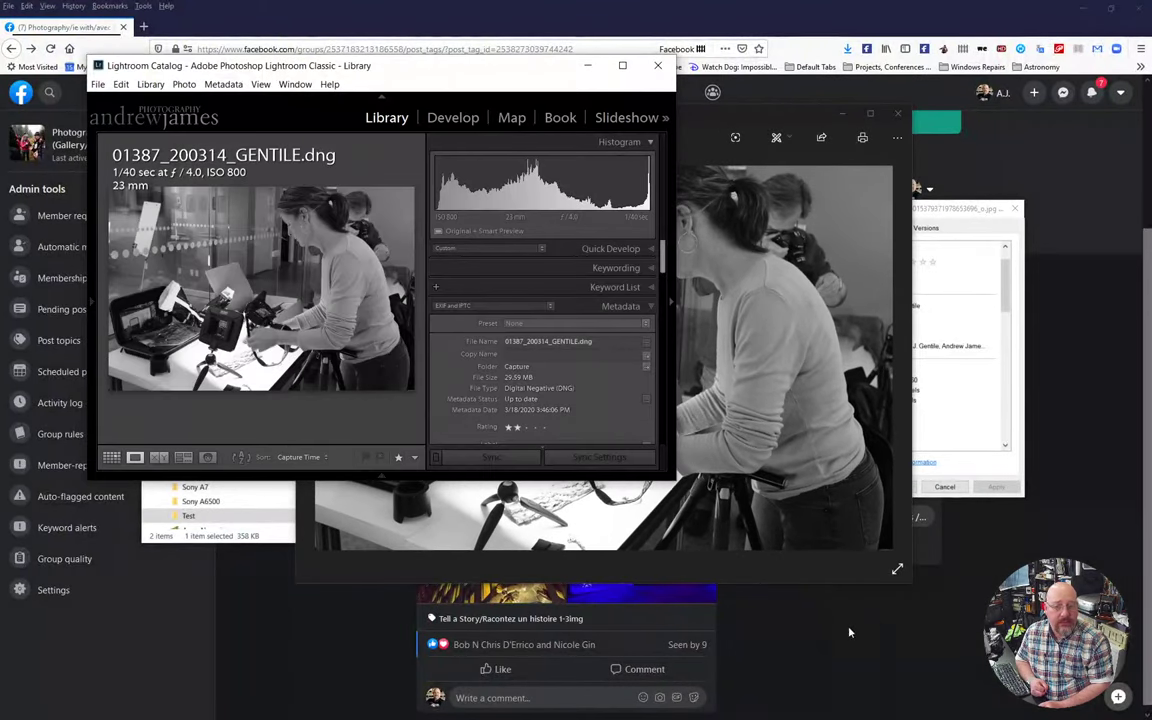
Step: Switch to the Facebook group, open the posted night photo of the LOVE sculpture, and place the Photos window beside it
click(758, 648)
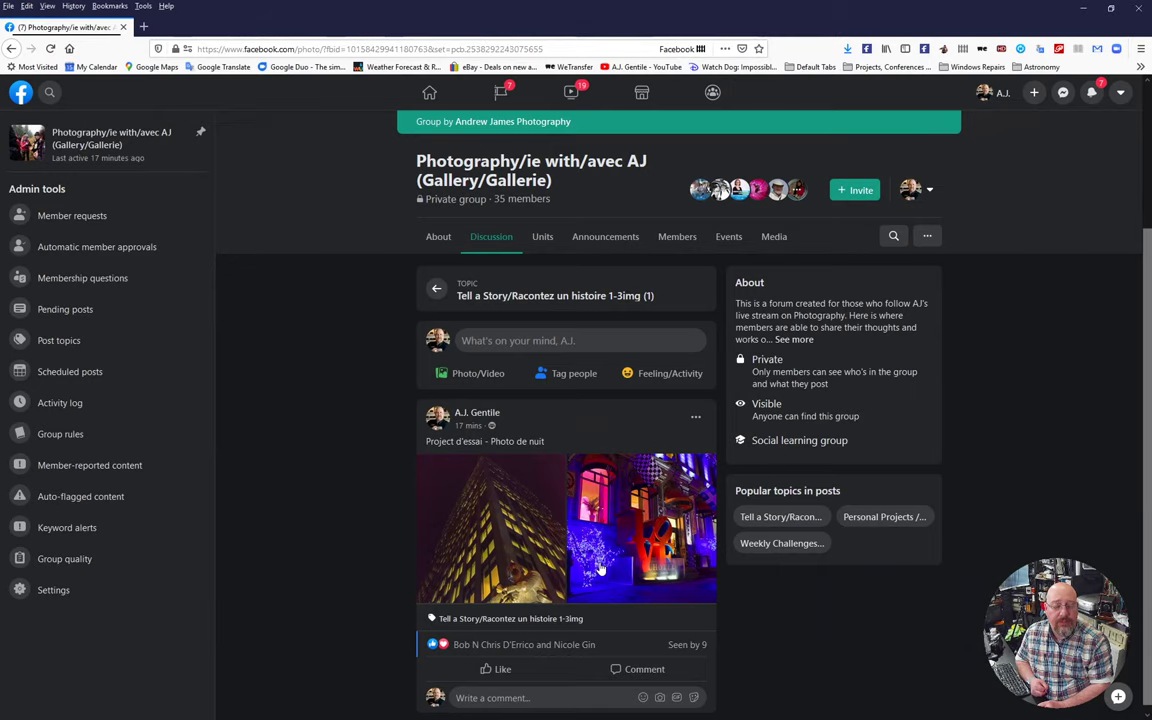
click(599, 569)
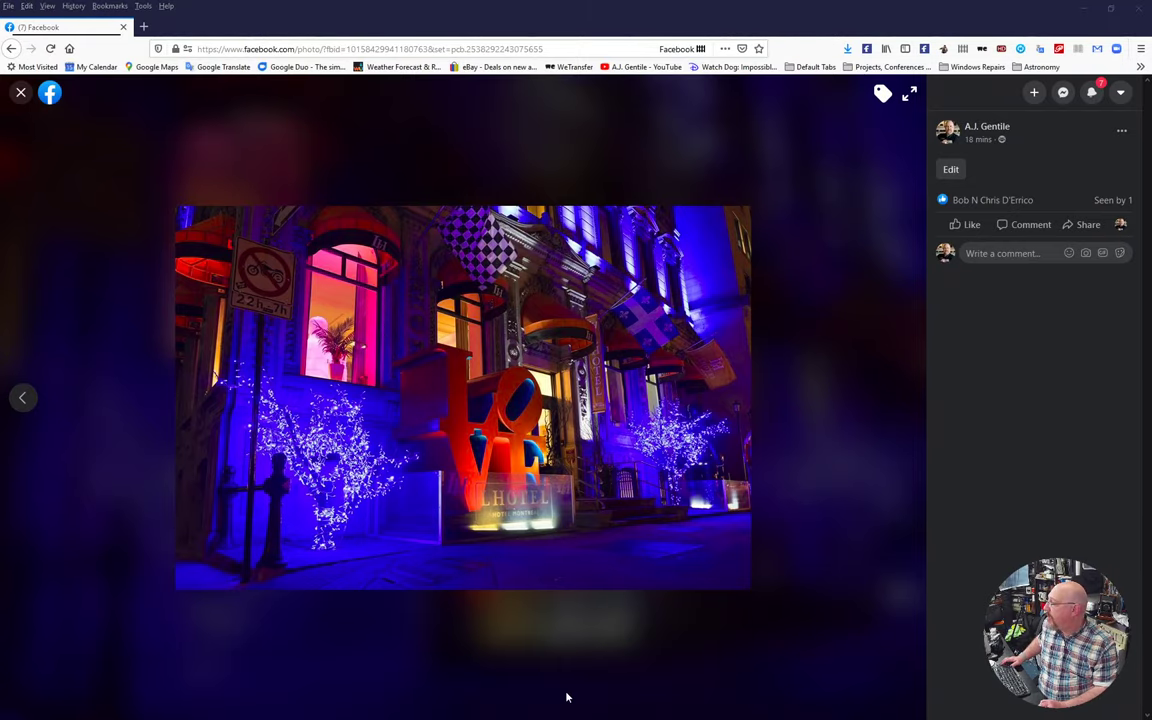
key(alt+Tab)
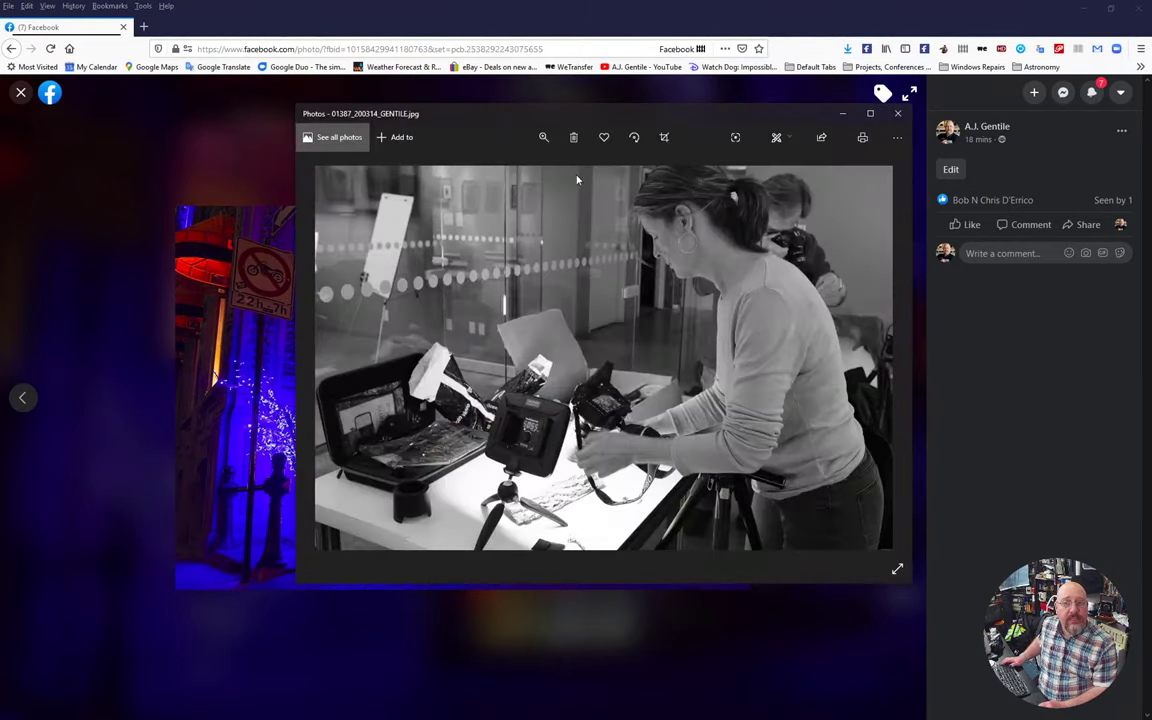
drag(499, 122, 760, 169)
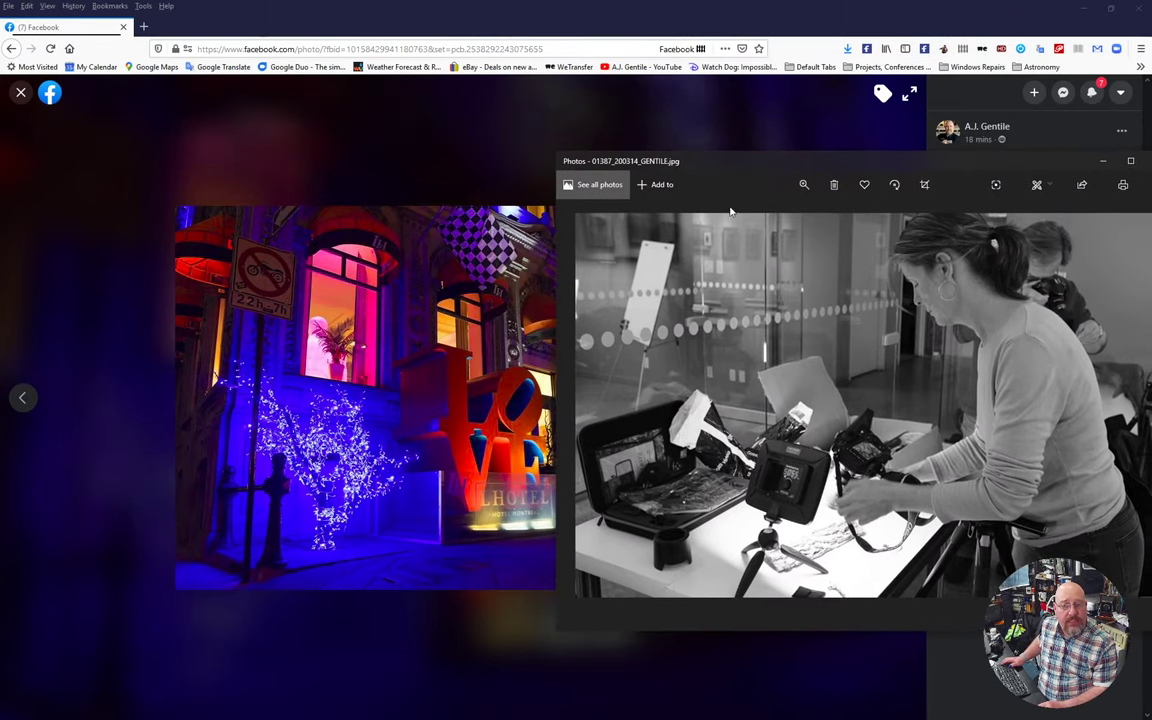
Step: Zoom the exported photo to 40 in the Photos viewer, examine its detail across the frame, and close the viewer
click(803, 185)
drag(746, 217, 796, 226)
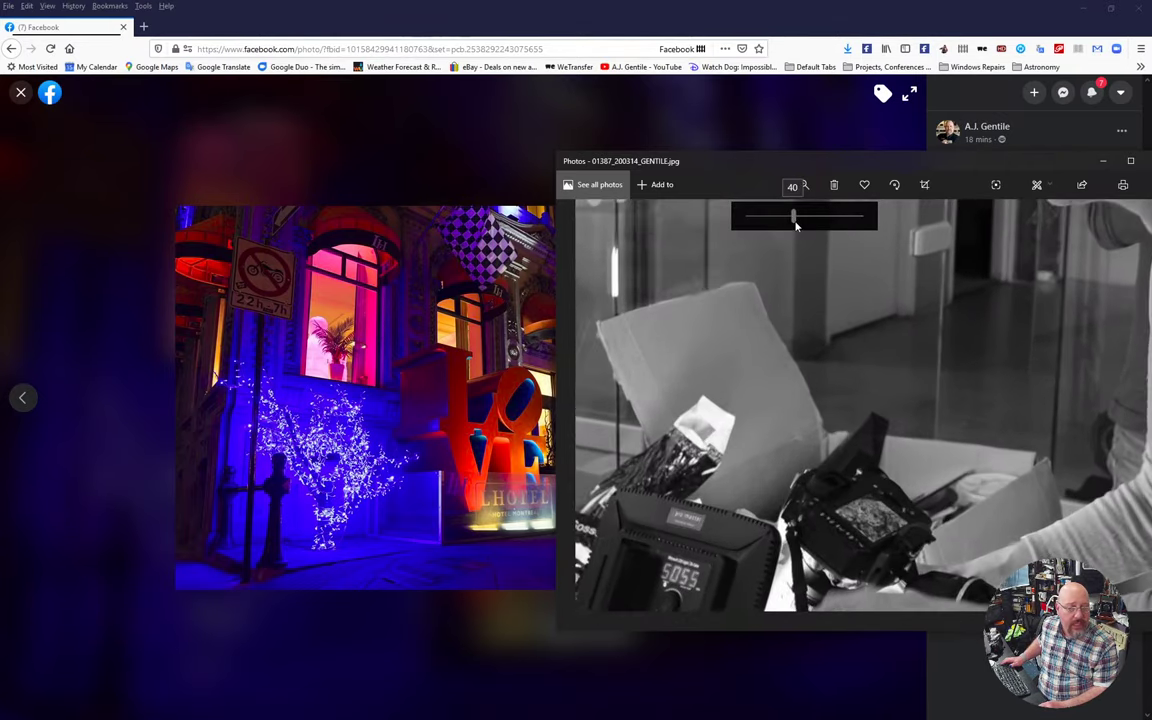
drag(680, 404, 1010, 364)
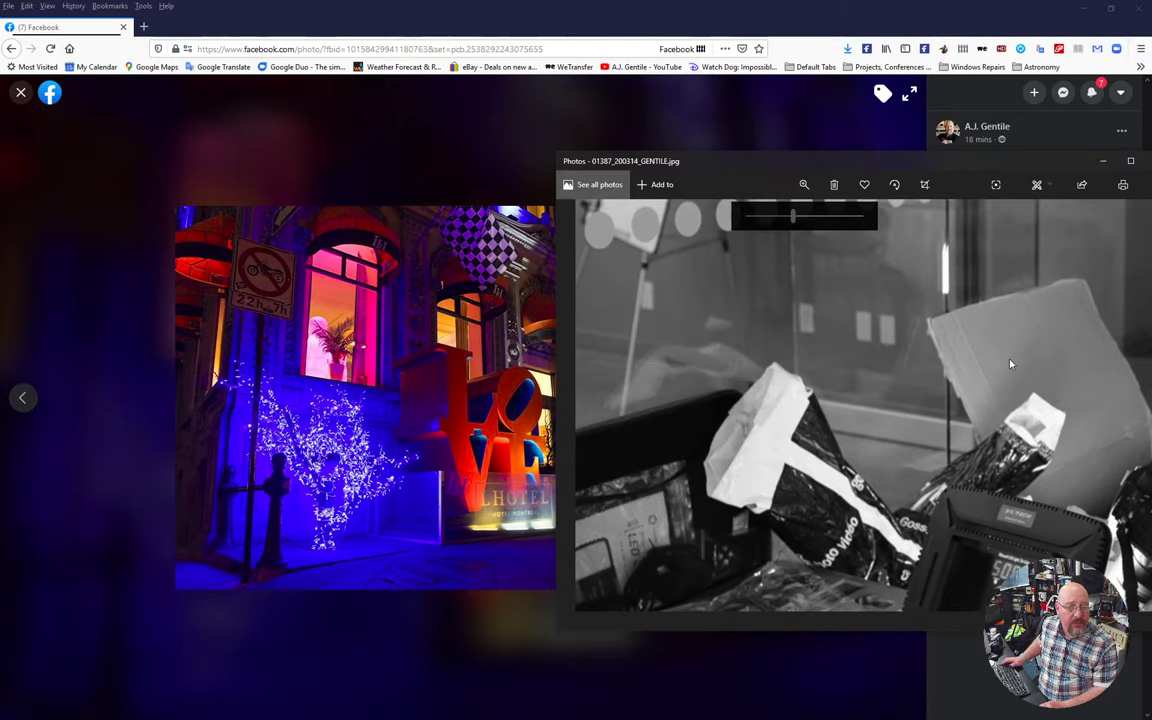
drag(1004, 600, 698, 339)
drag(1080, 400, 660, 420)
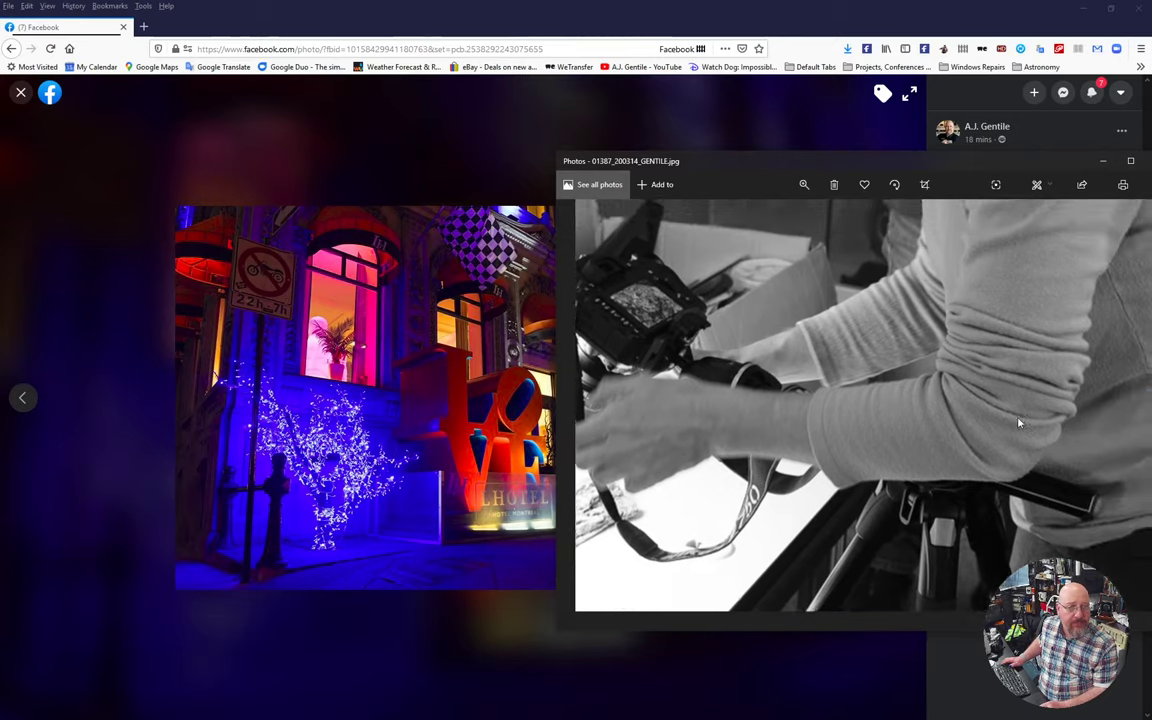
drag(1019, 423, 1003, 510)
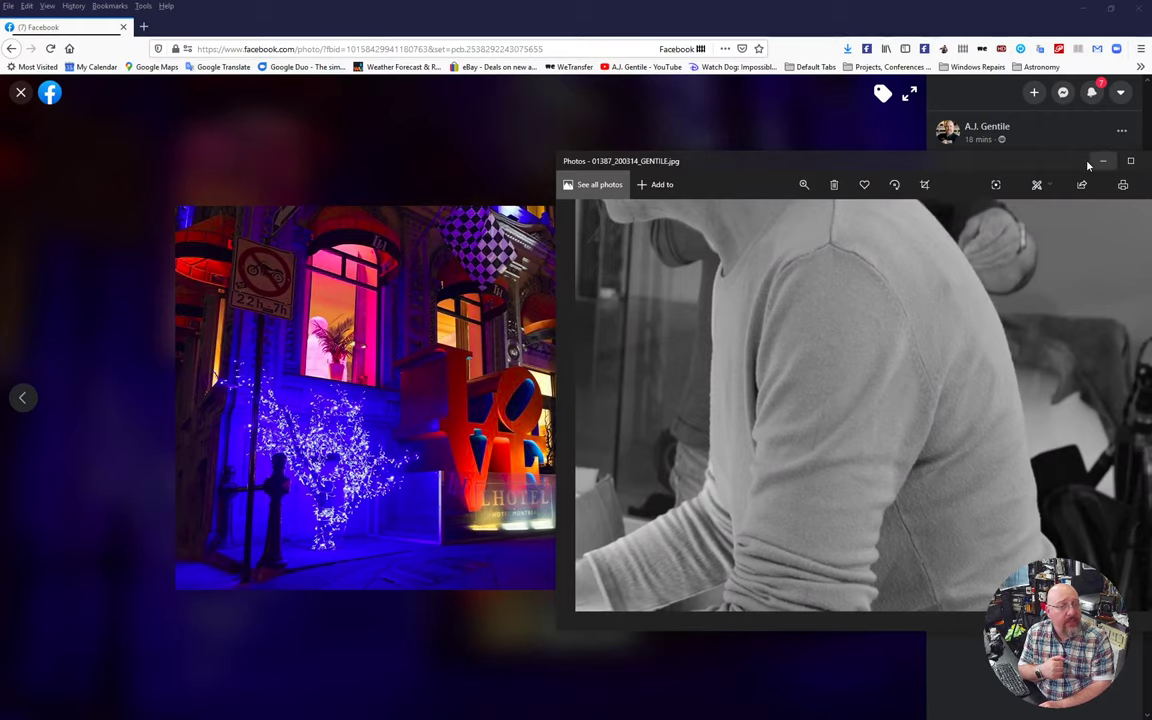
drag(980, 160, 775, 143)
click(953, 146)
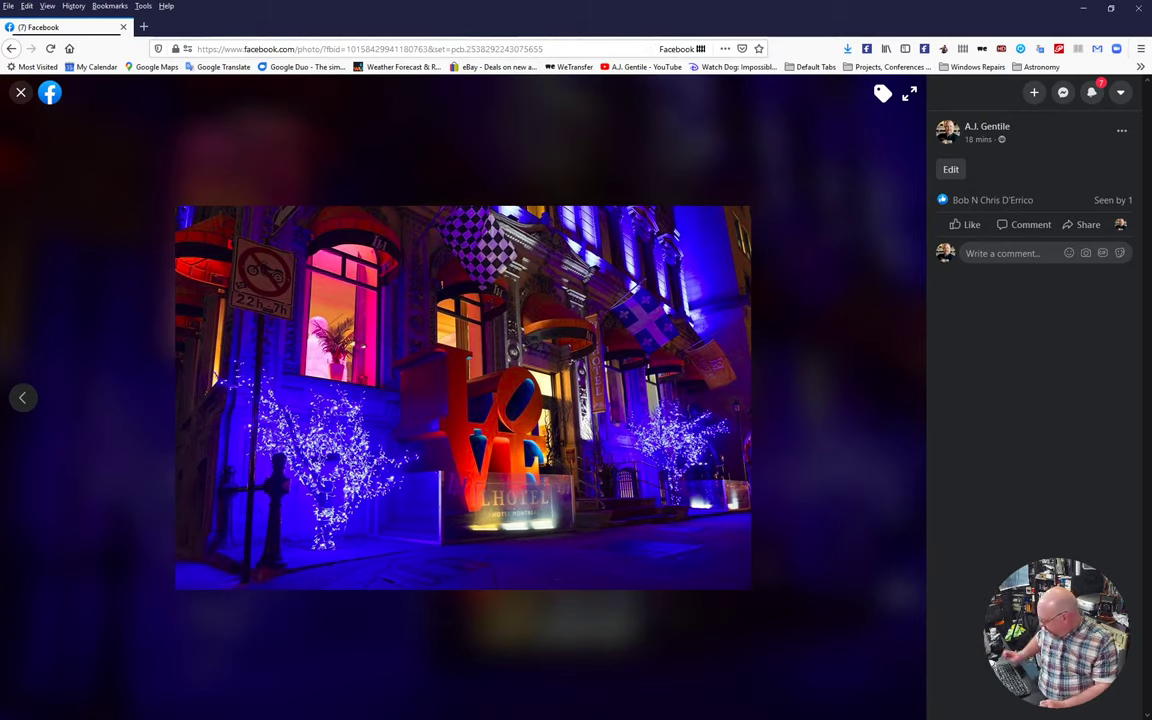
Step: Switch to Lightroom, open the photo for editing in Adobe Photoshop 2020, and fit the image to the screen
key(alt+Tab)
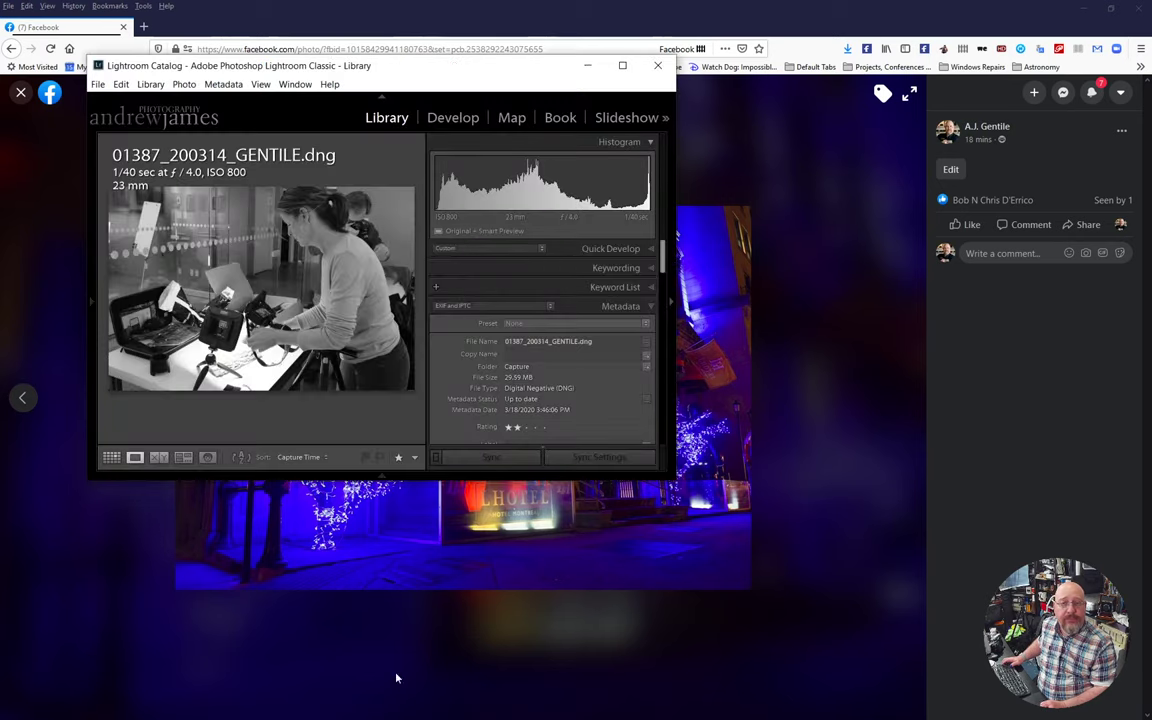
right_click(268, 272)
mouse_move(372, 397)
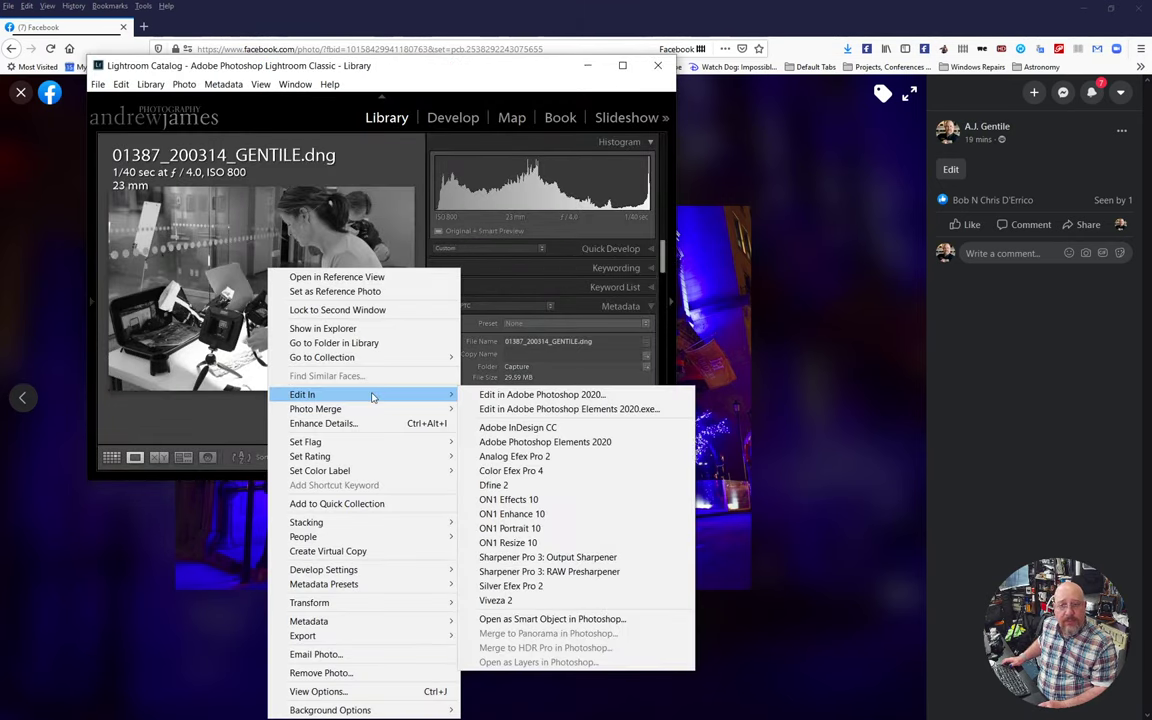
click(540, 395)
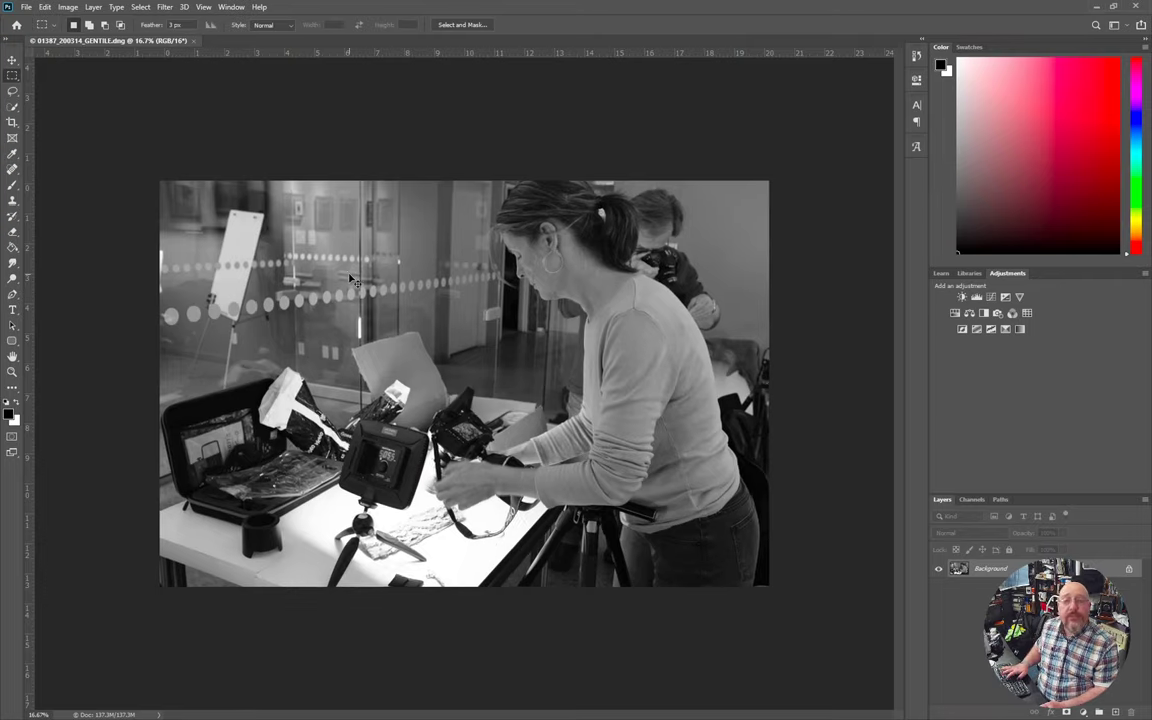
key(ctrl+0)
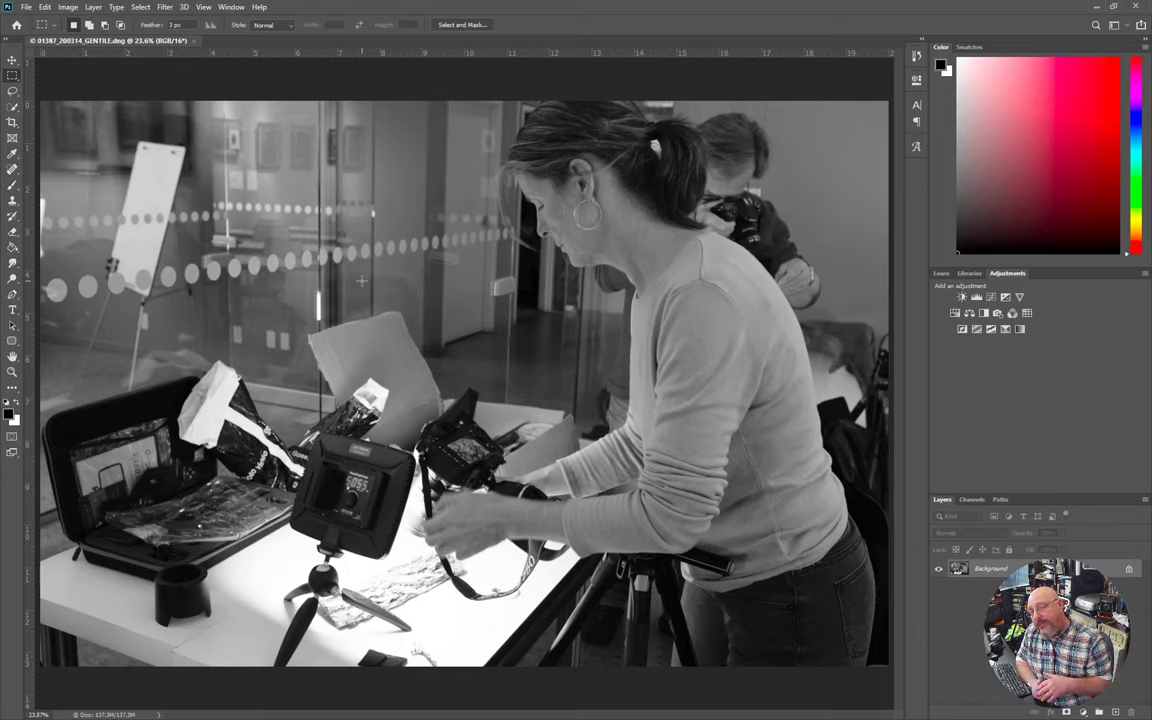
Step: Open the image size settings, enter a width of 1440 pixels, and set the resolution to 96 pixels/inch
click(70, 8)
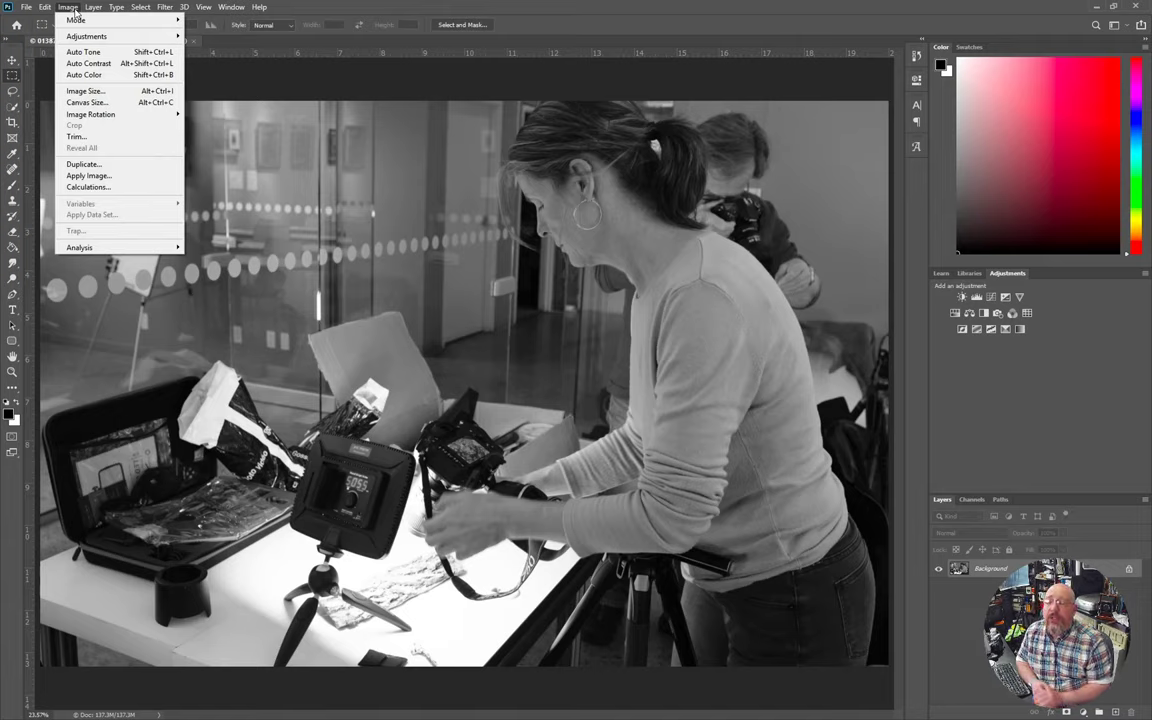
click(86, 92)
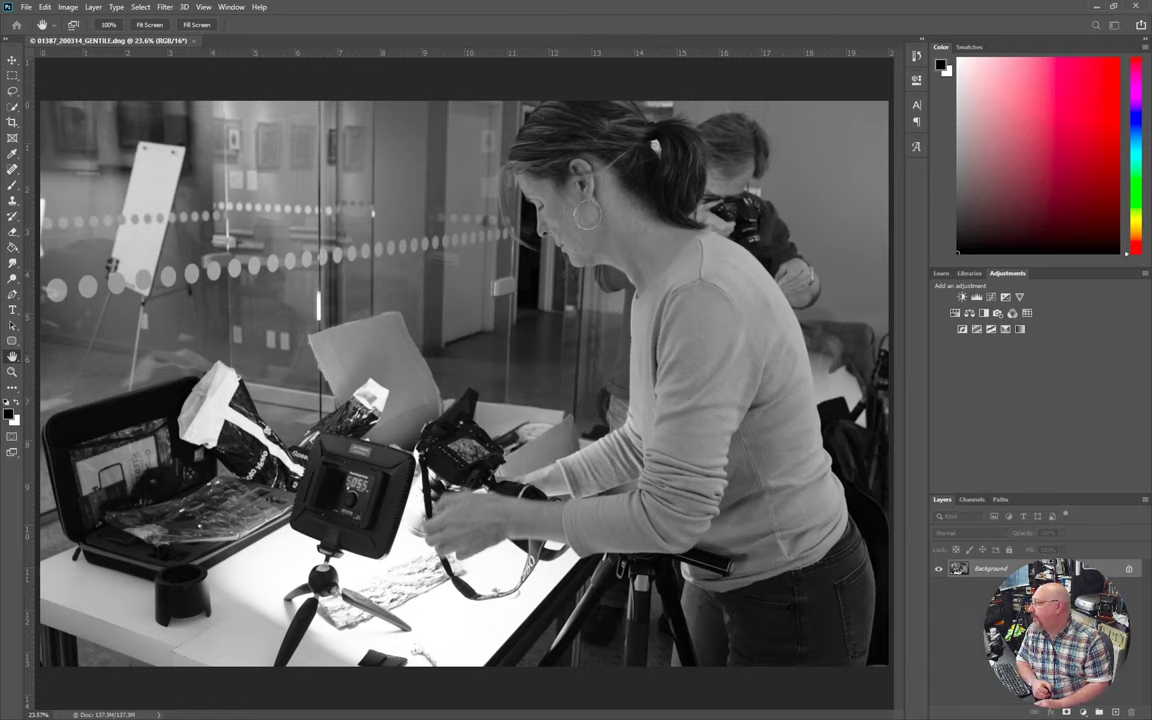
drag(231, 121, 438, 176)
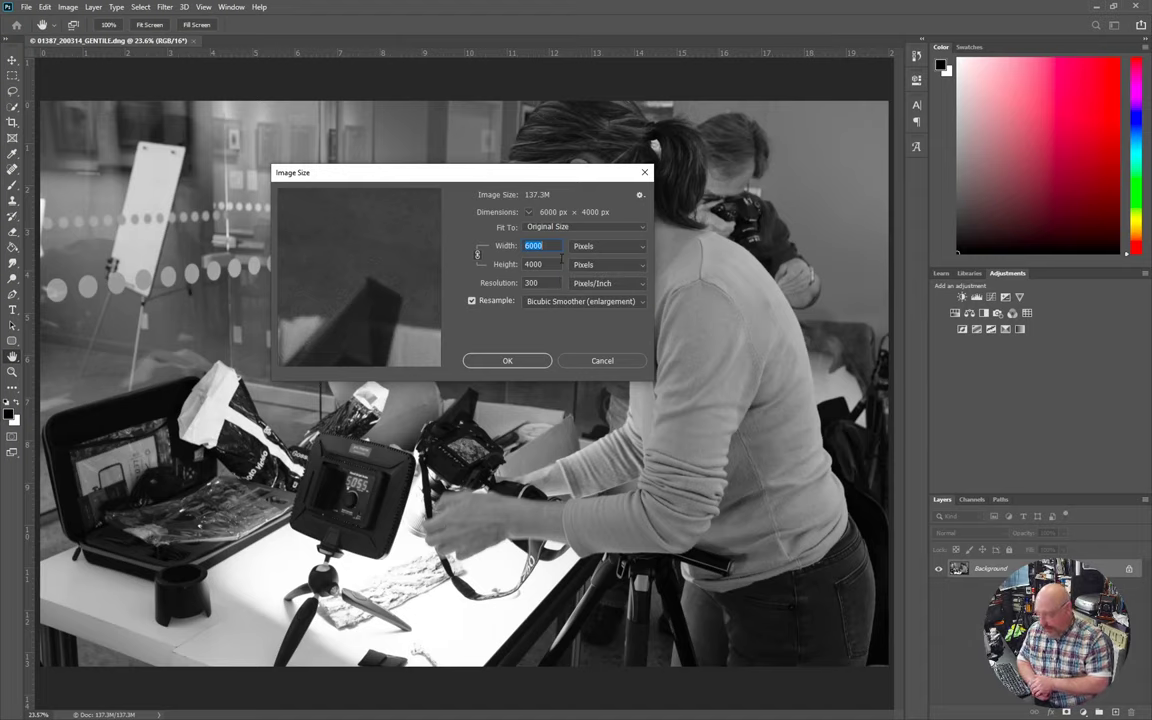
text(1440)
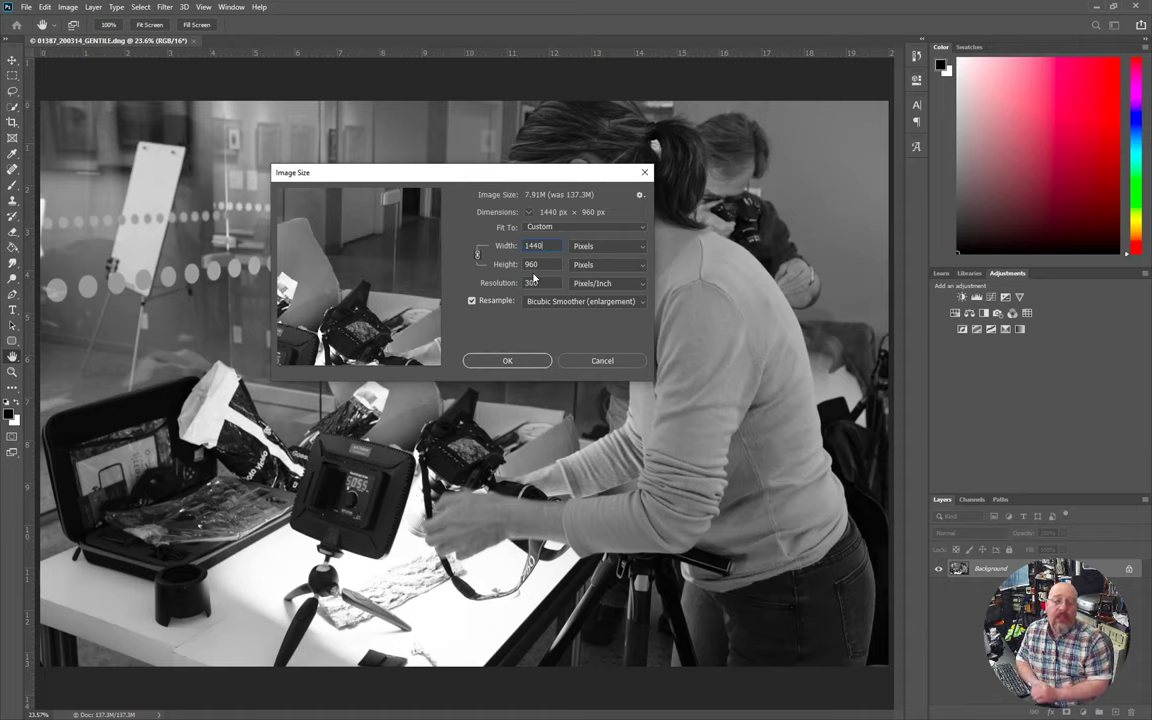
click(549, 283)
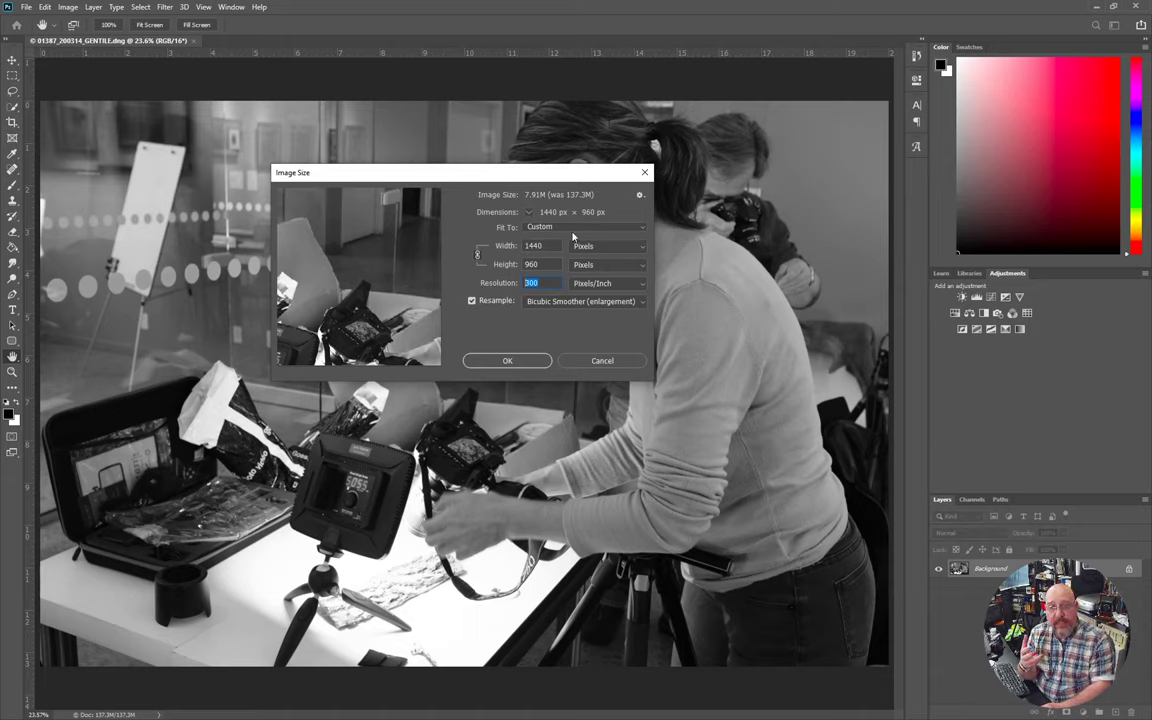
mouse_move(303, 196)
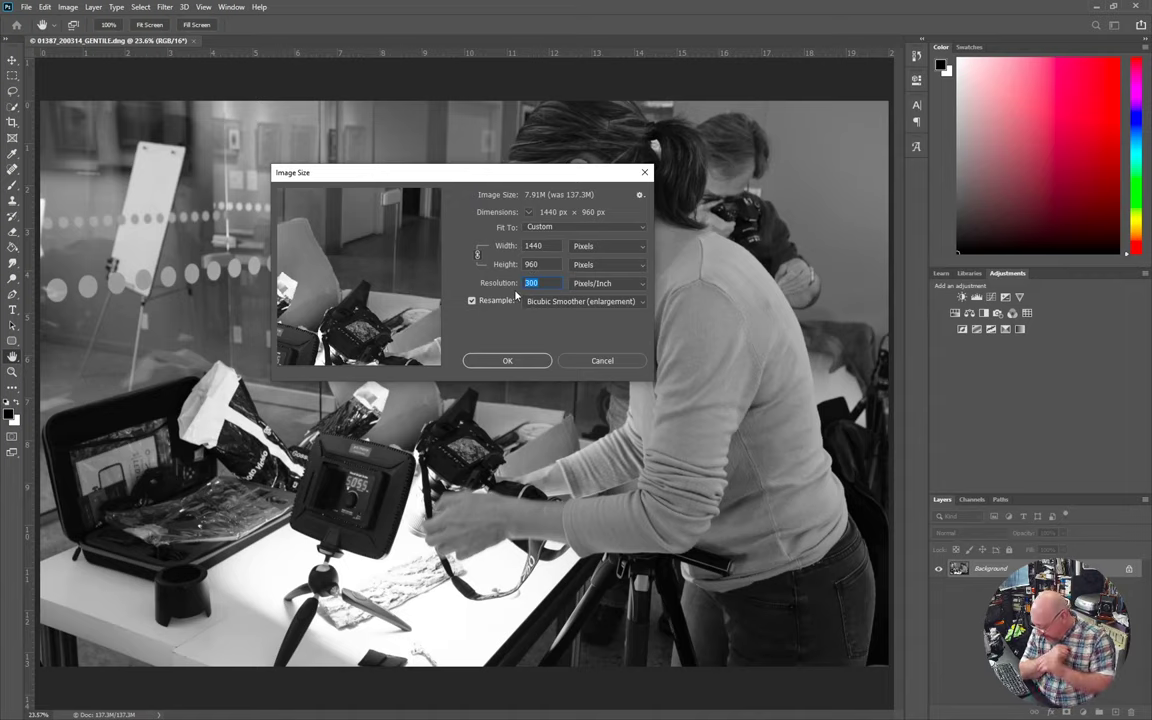
text(96)
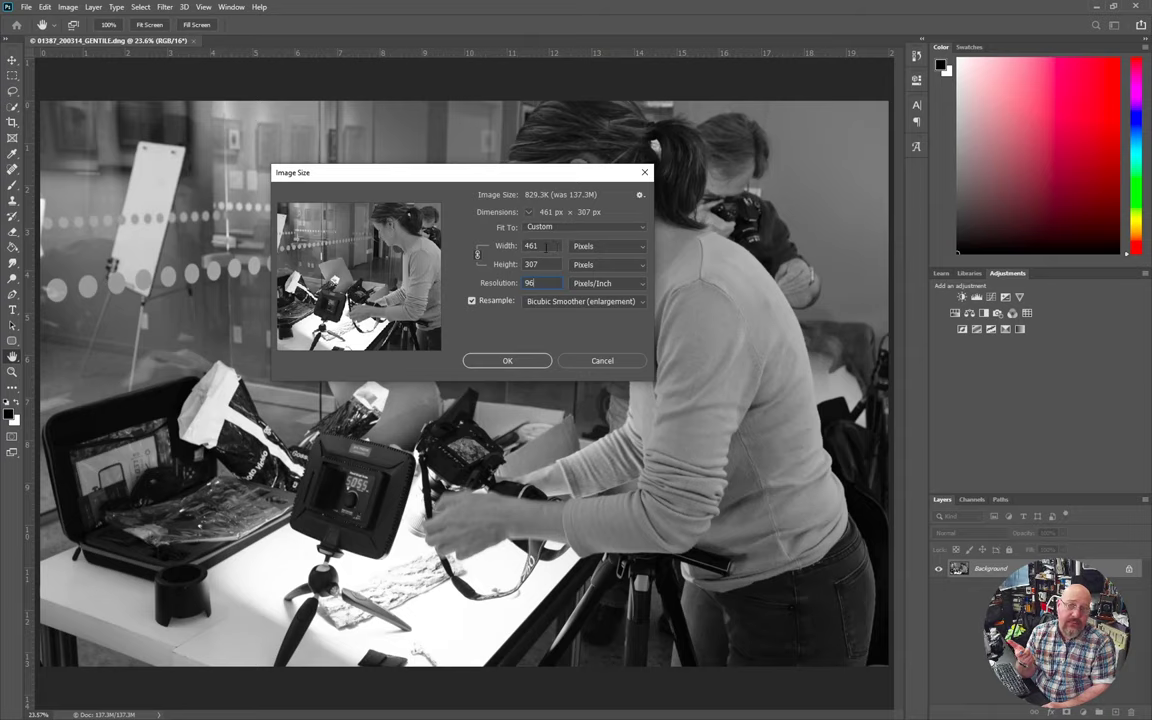
Step: Re-enter the image width as 1440 pixels, apply the resize, and fit the image to the screen
drag(544, 246, 513, 257)
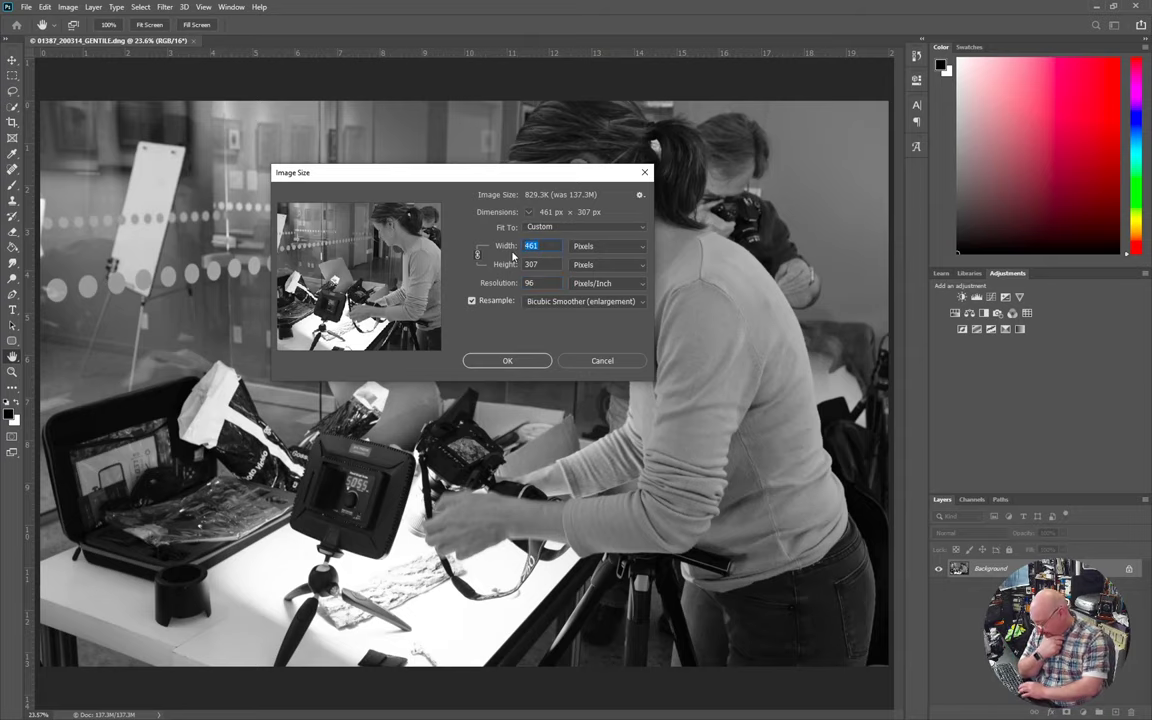
text(144)
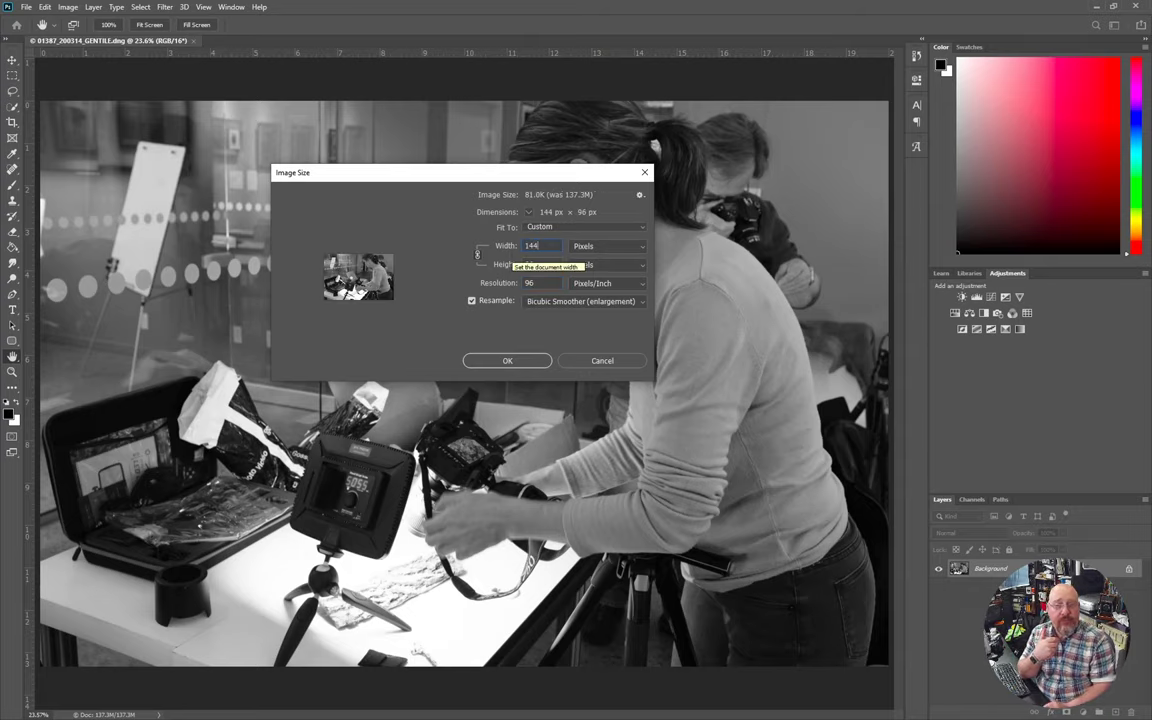
text(0)
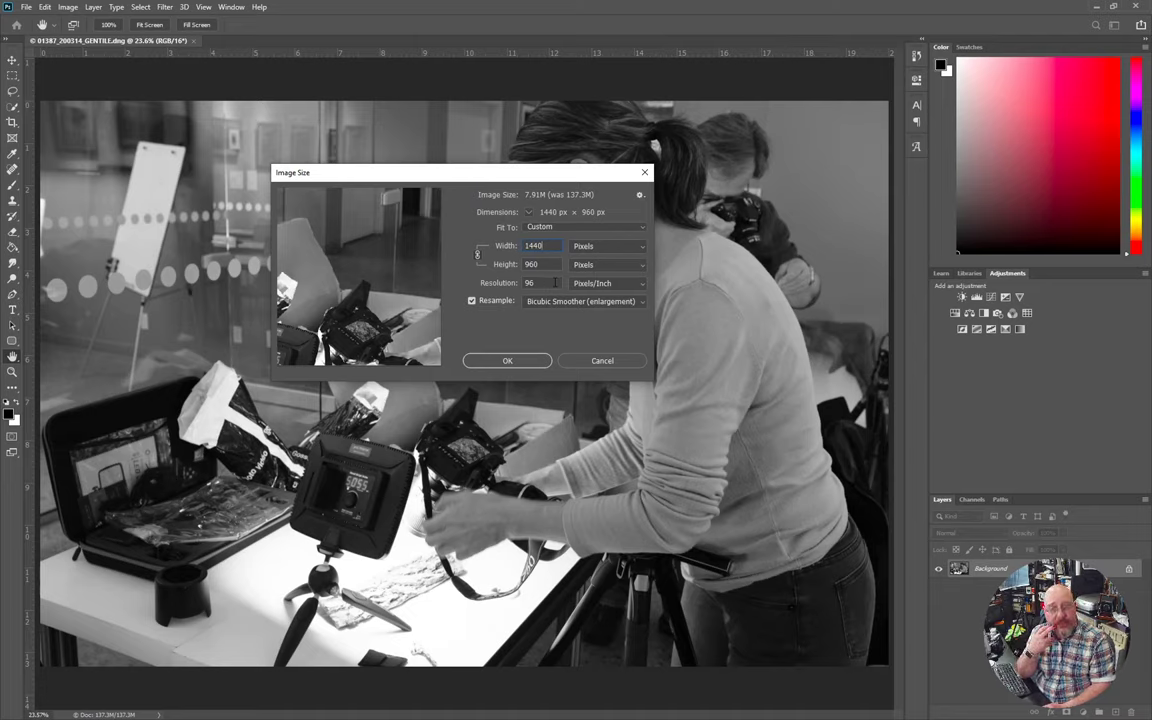
click(517, 364)
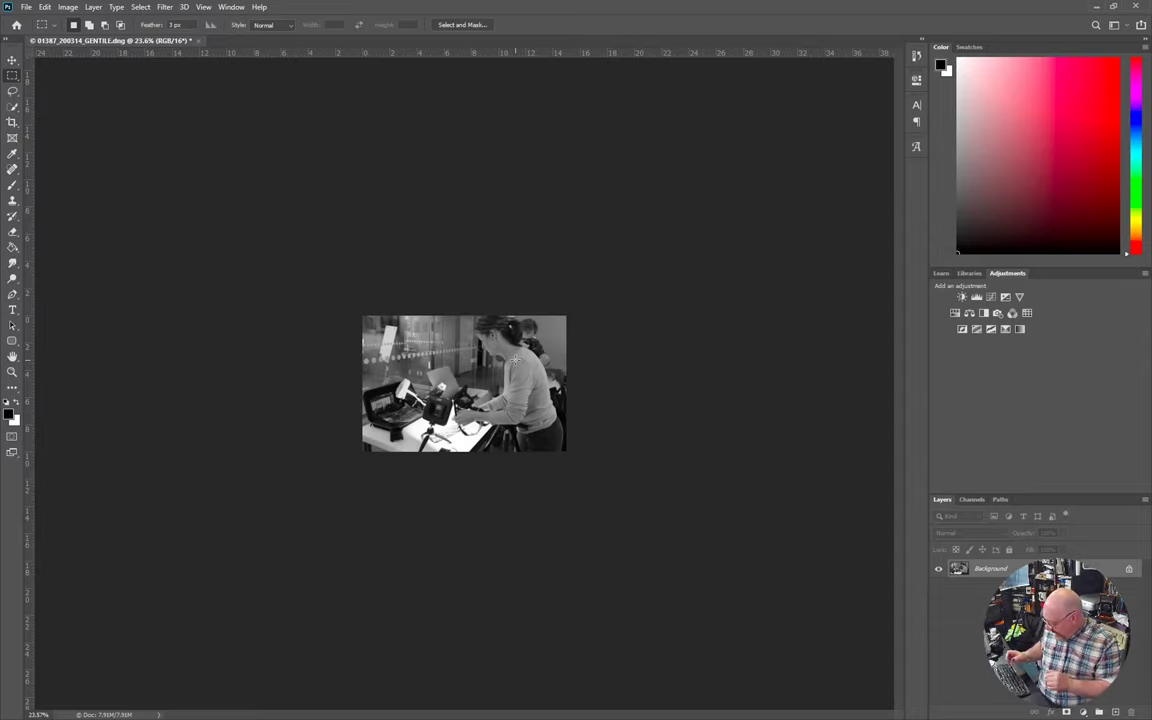
key(ctrl+0)
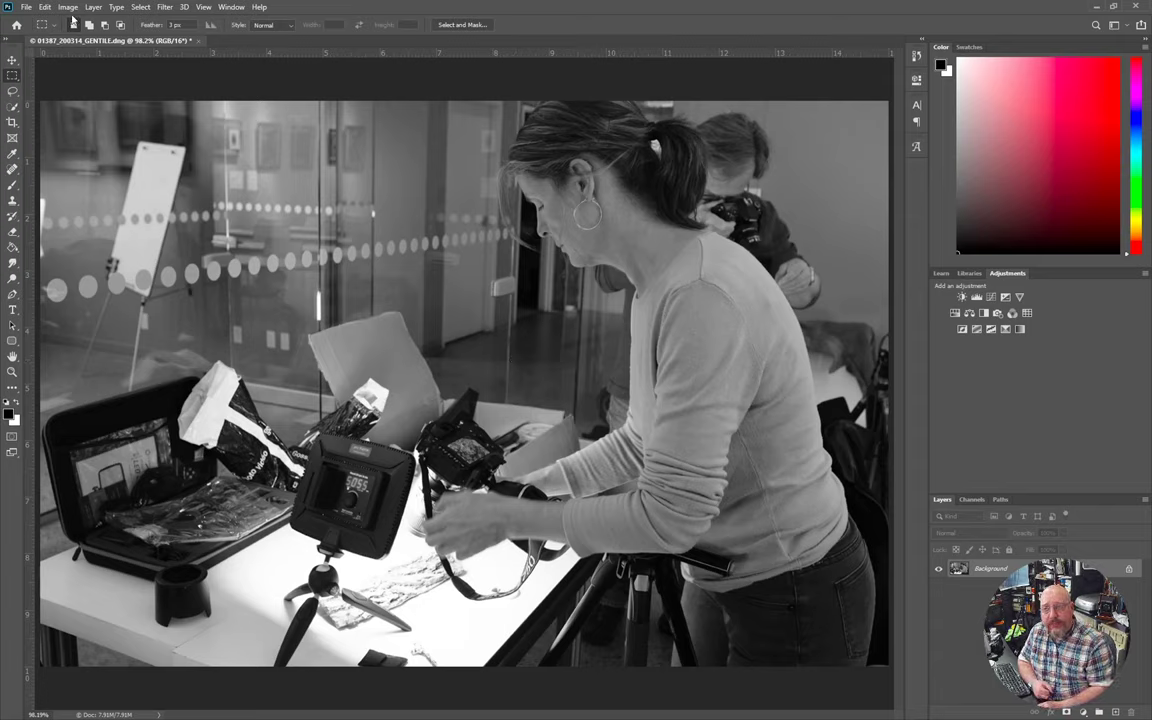
Step: Start saving the resized photo under a new name in JPEG format, adding (2) to the file name before the extension
click(26, 7)
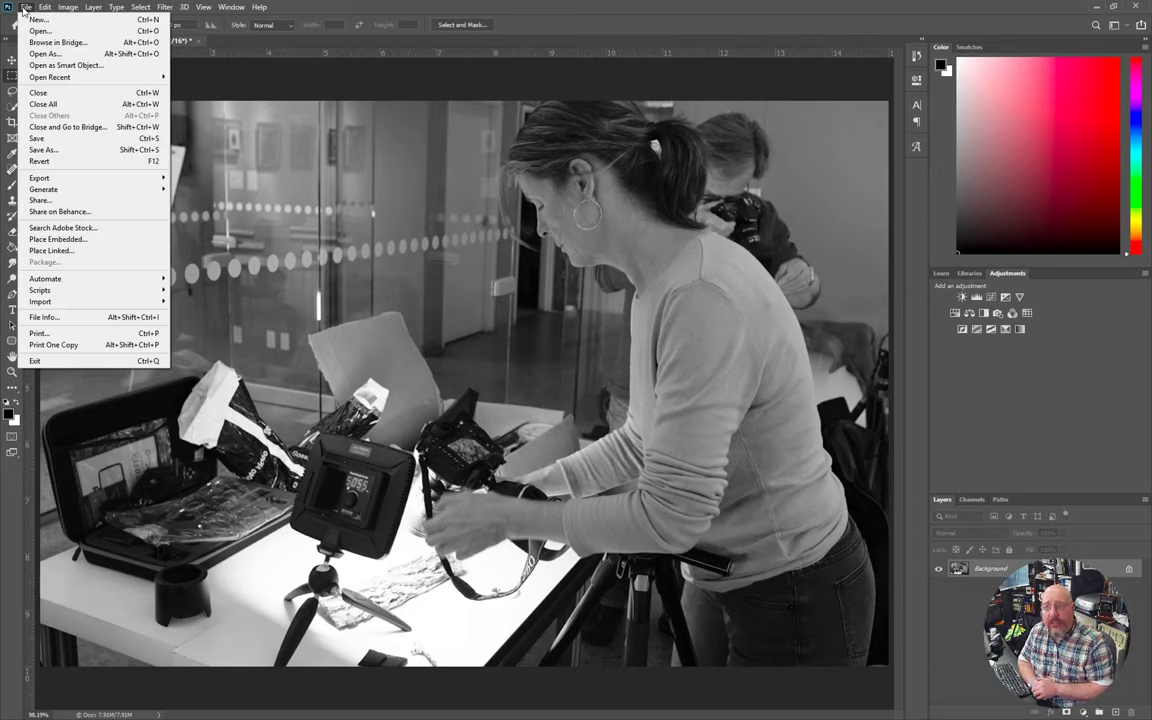
click(45, 150)
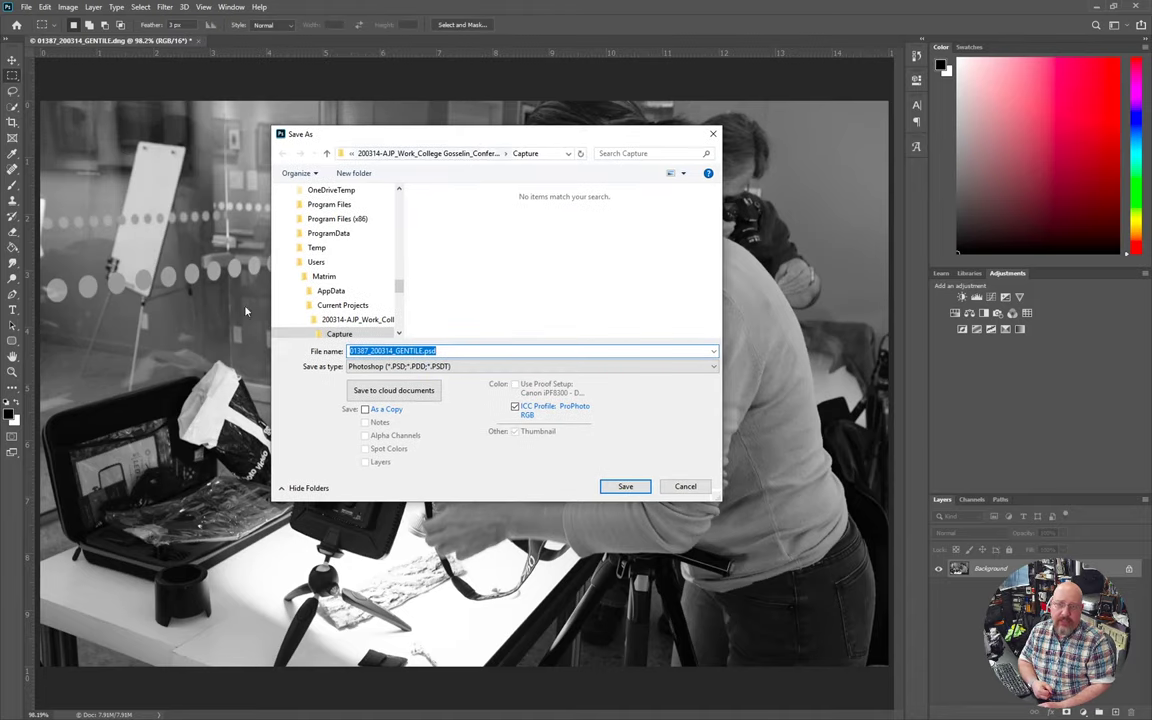
click(465, 367)
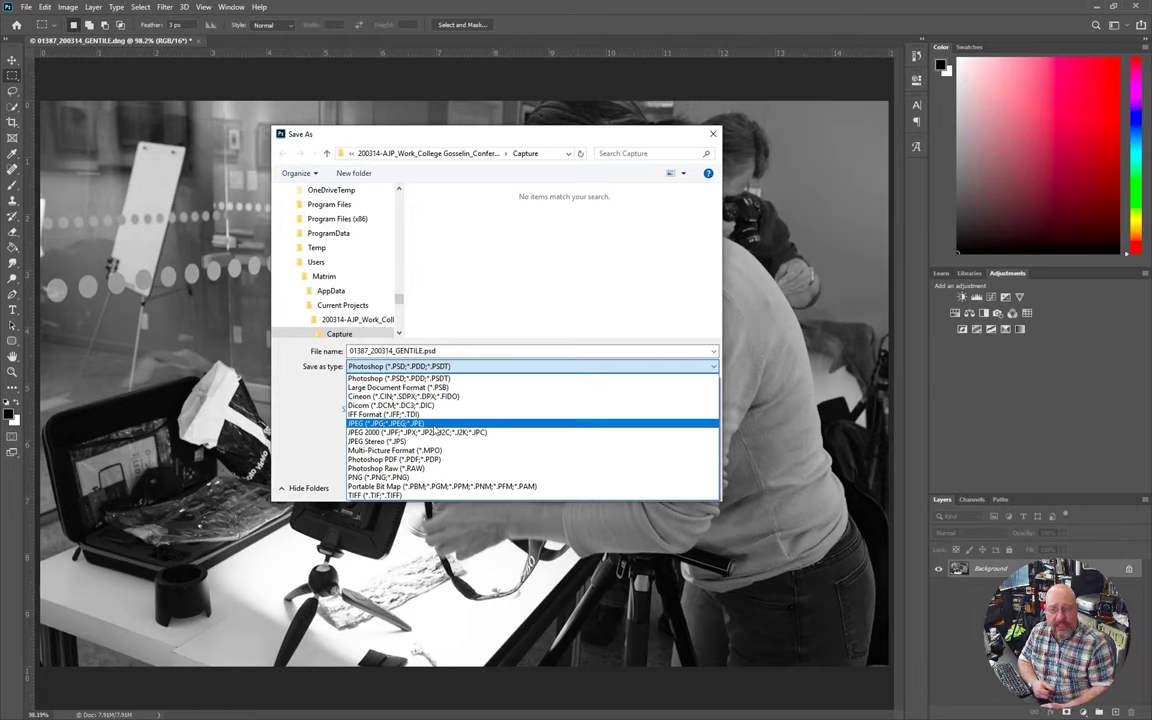
click(434, 426)
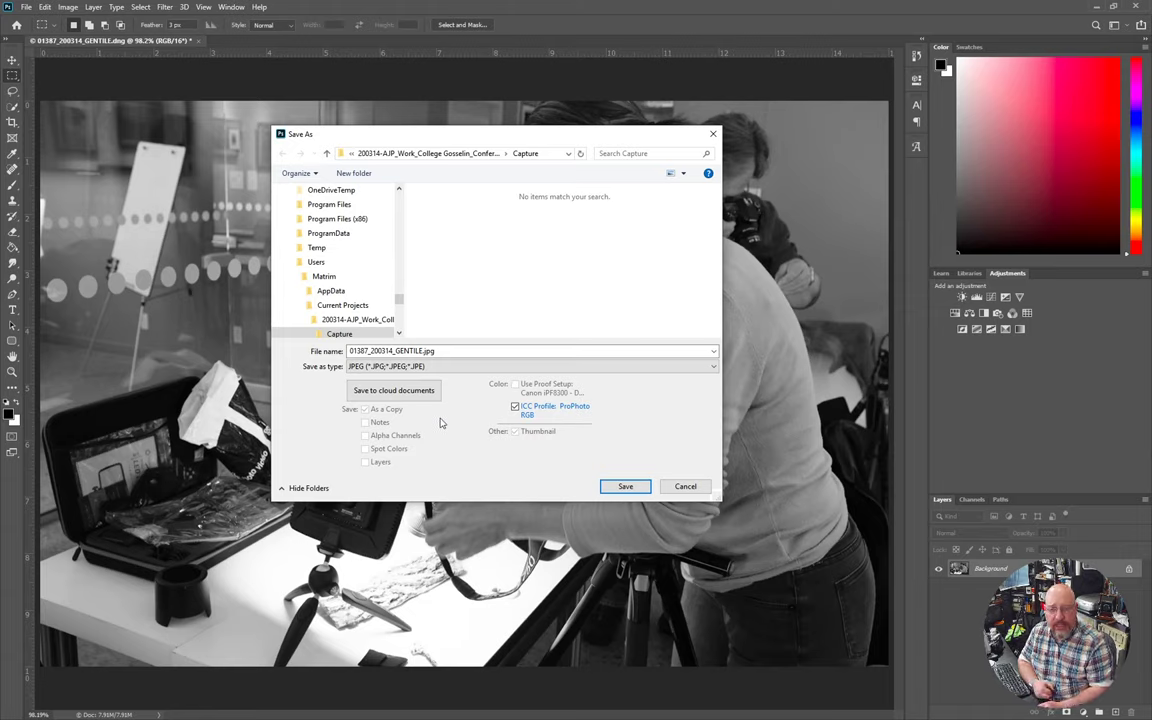
double_click(420, 351)
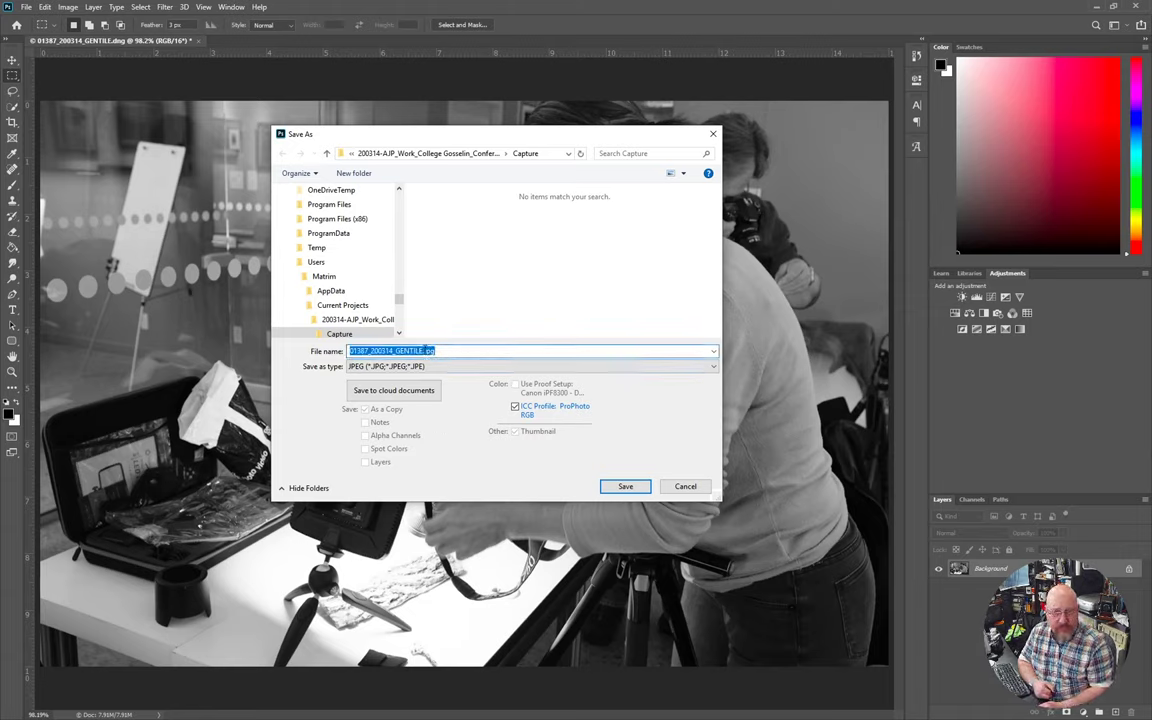
click(430, 351)
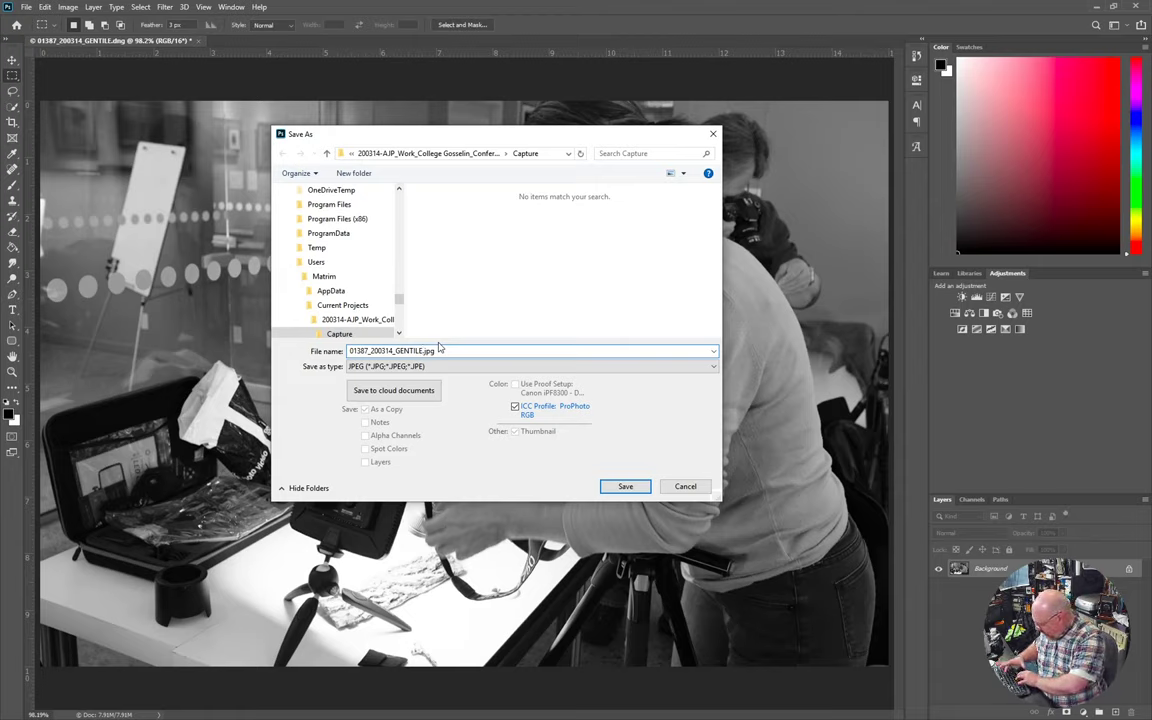
key(Left)
key(Left)
key(Left)
key(Left)
text((2))
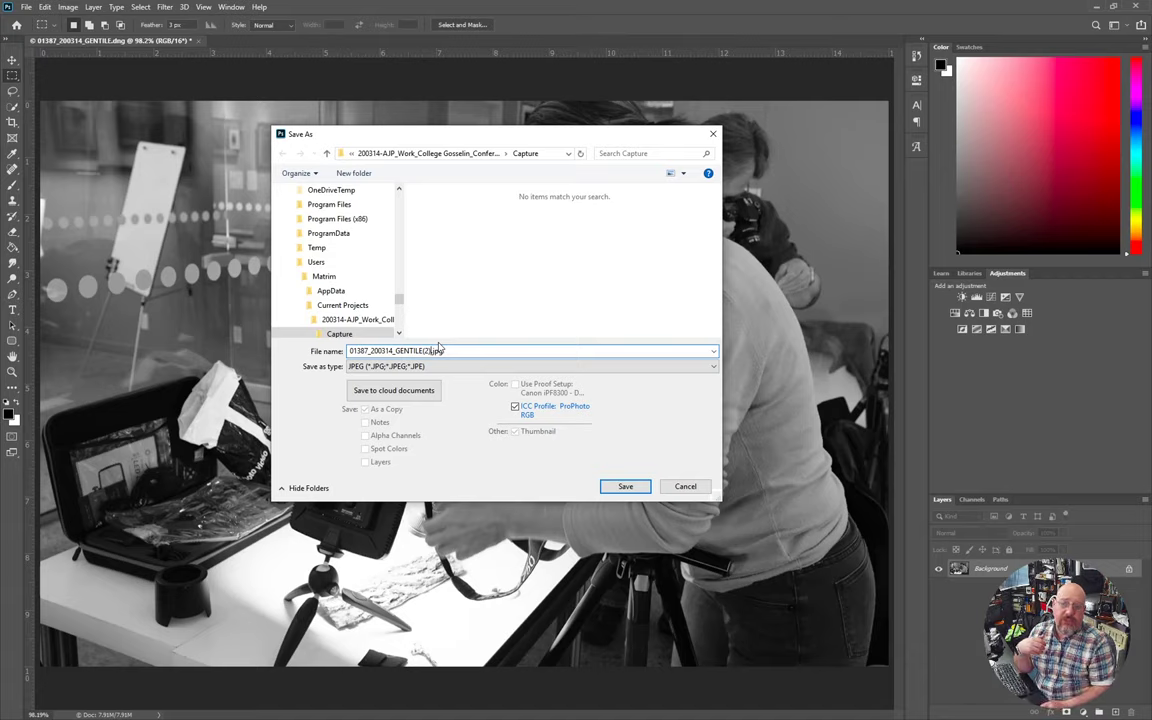
Step: Choose L:\Downloads\Test as the destination folder and save the JPEG there
click(546, 156)
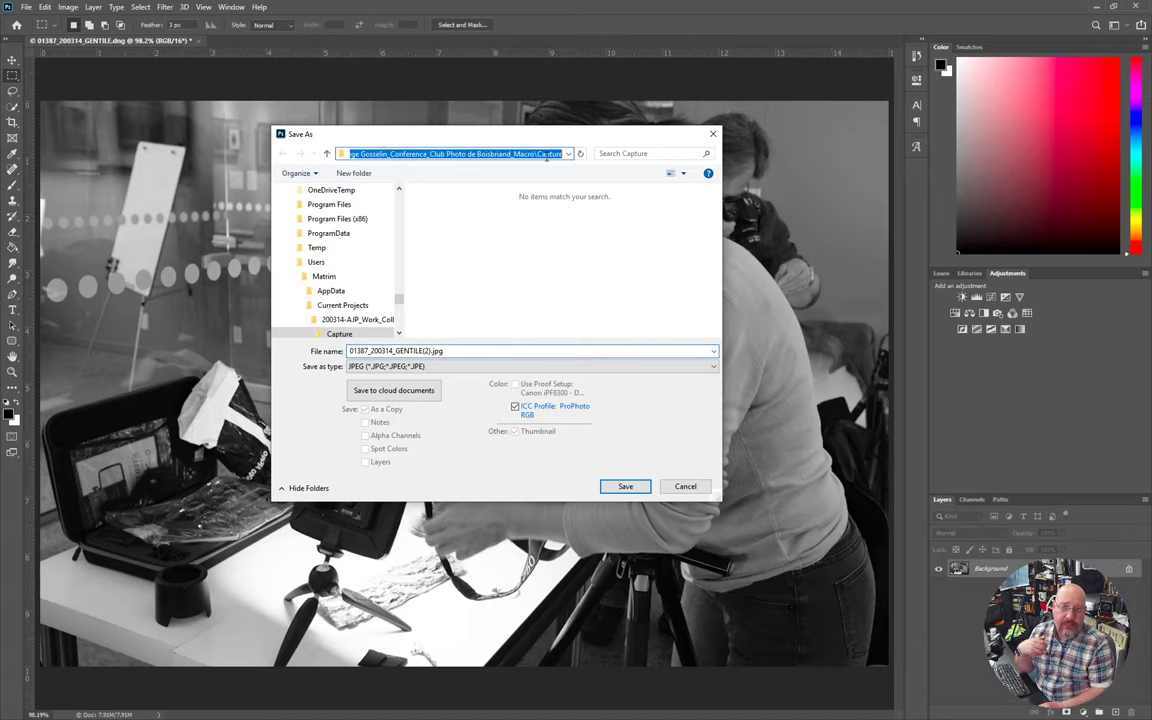
text(L:\Downloads\Test)
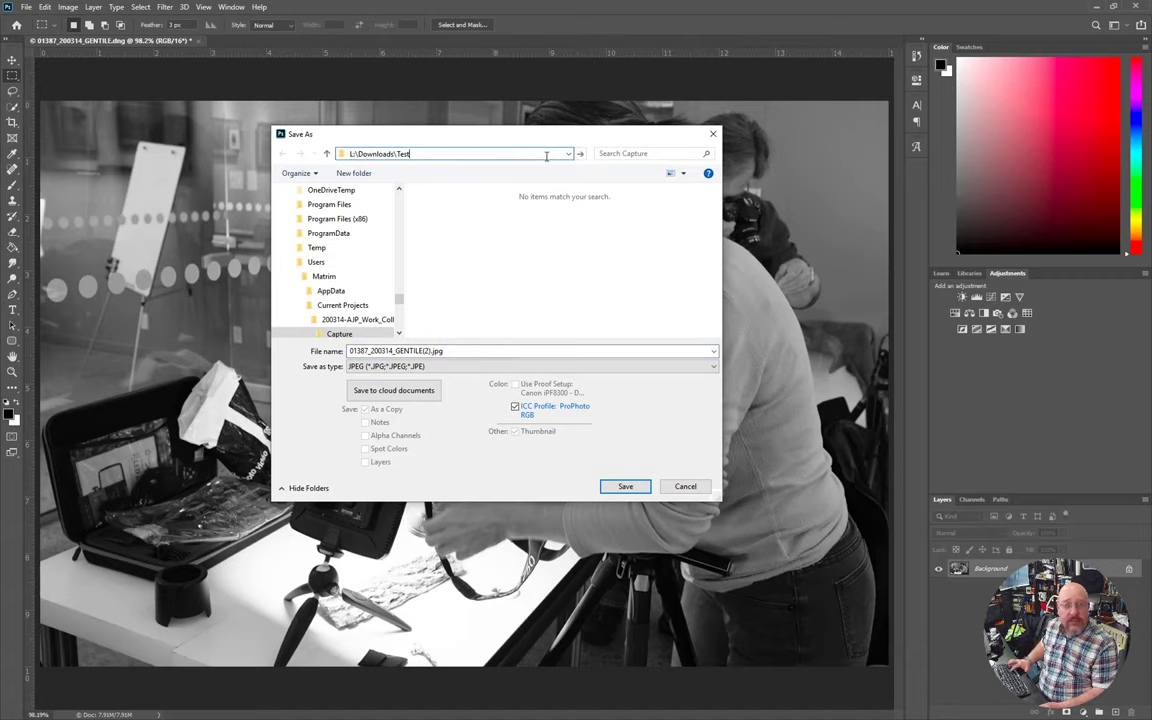
key(Return)
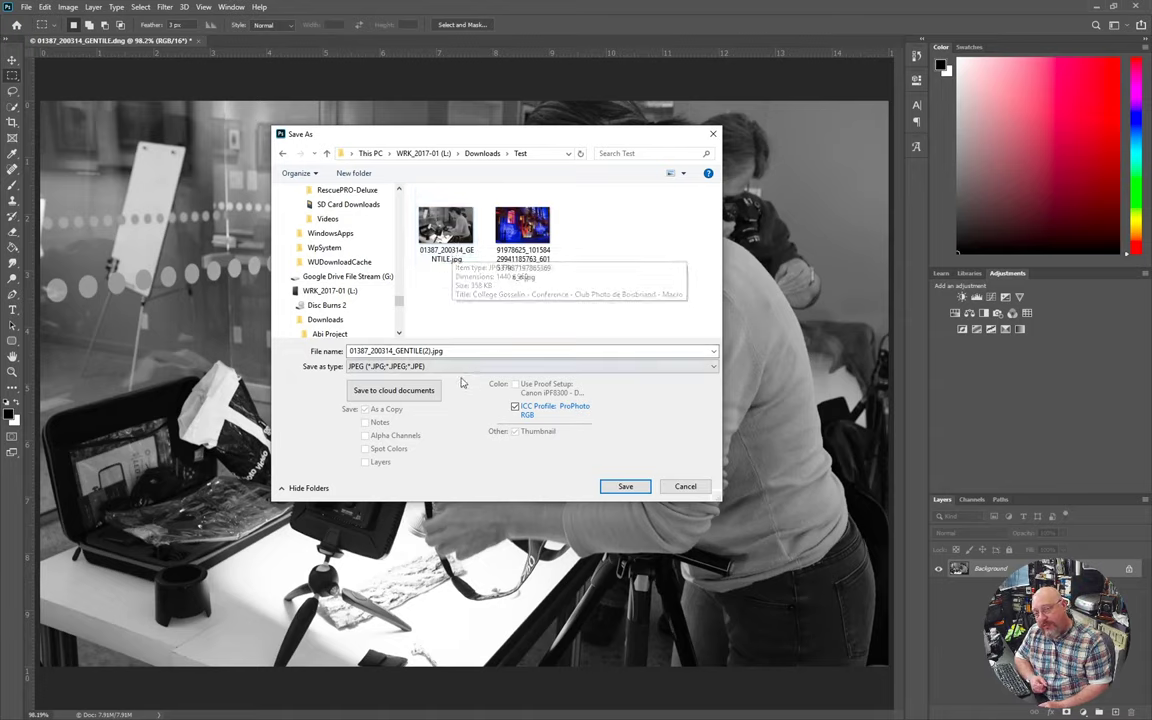
click(625, 486)
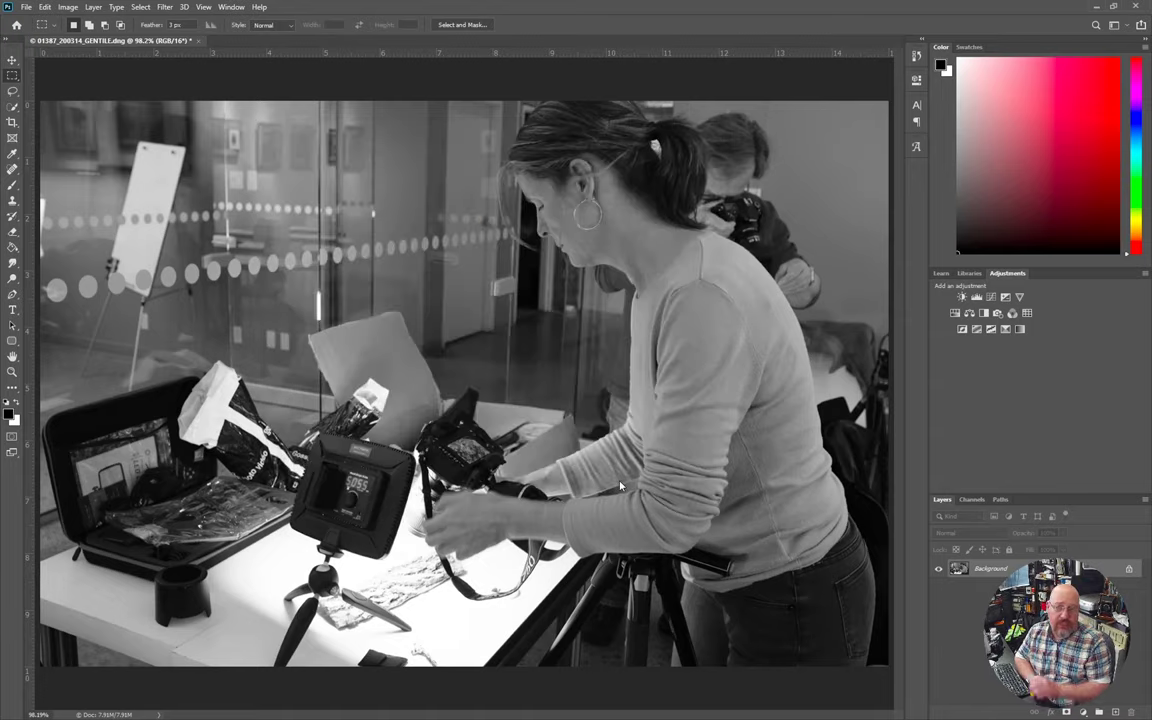
Step: Set the JPEG quality to 8 (High), keep the Baseline Optimized format, and confirm the JPEG options
key(h)
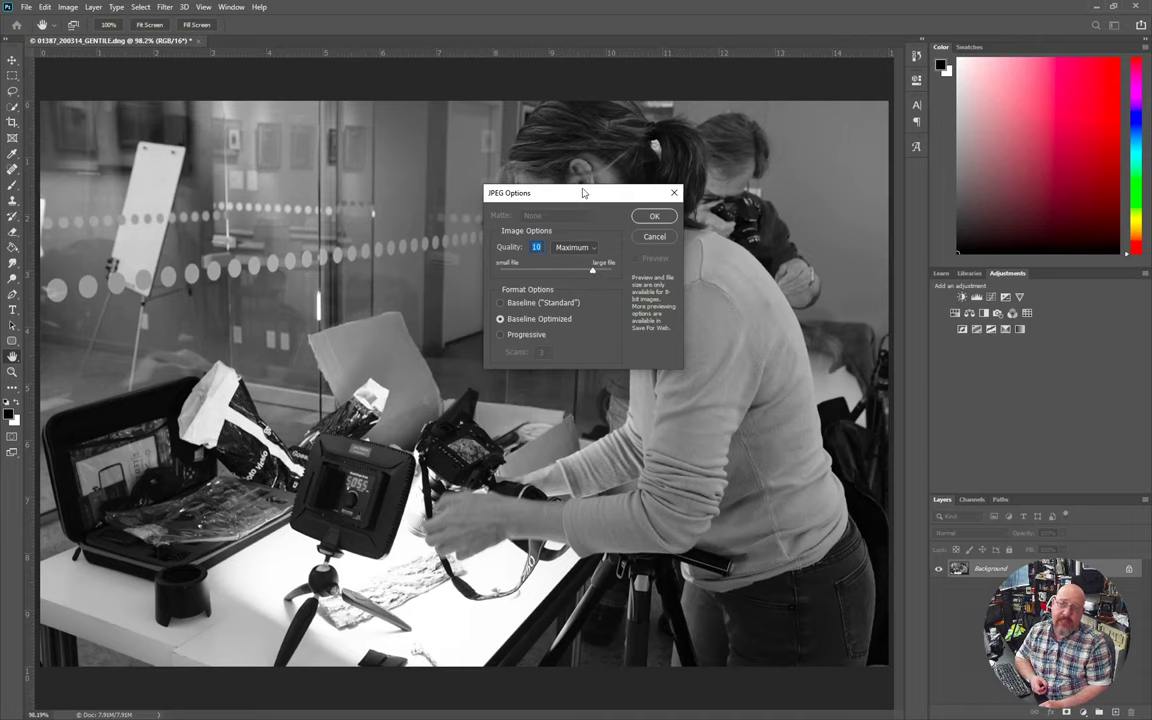
drag(581, 188, 421, 170)
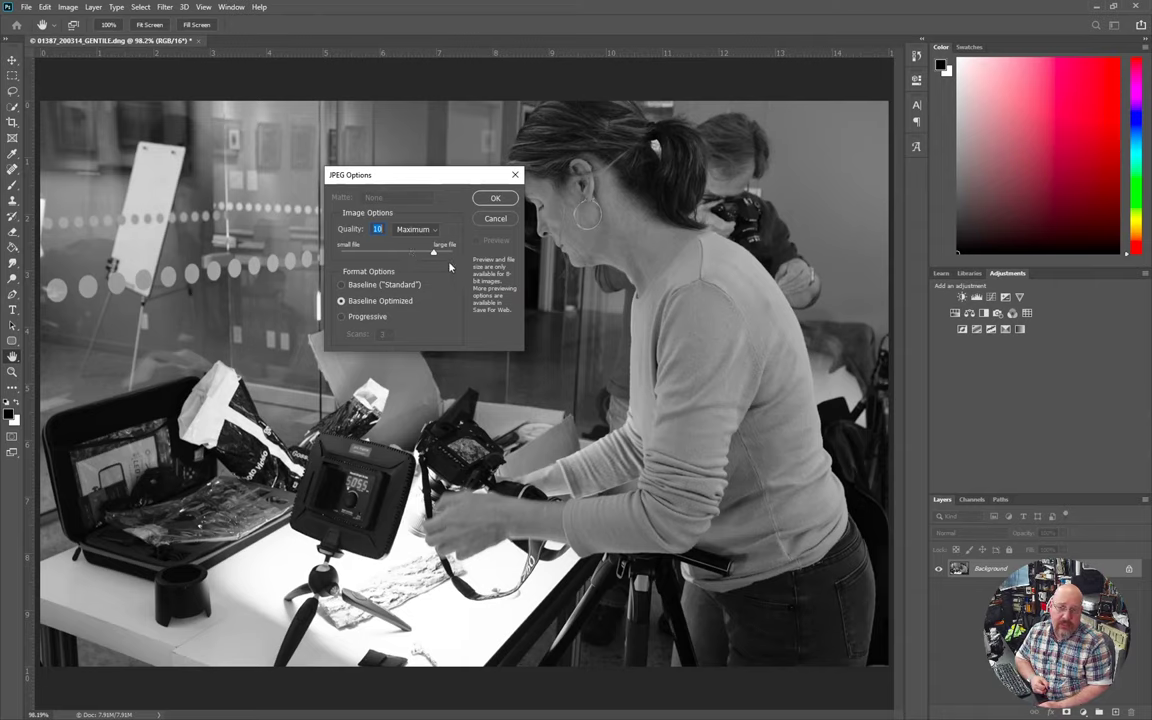
mouse_move(433, 252)
mouse_down()
mouse_move(452, 253)
mouse_move(416, 261)
mouse_up()
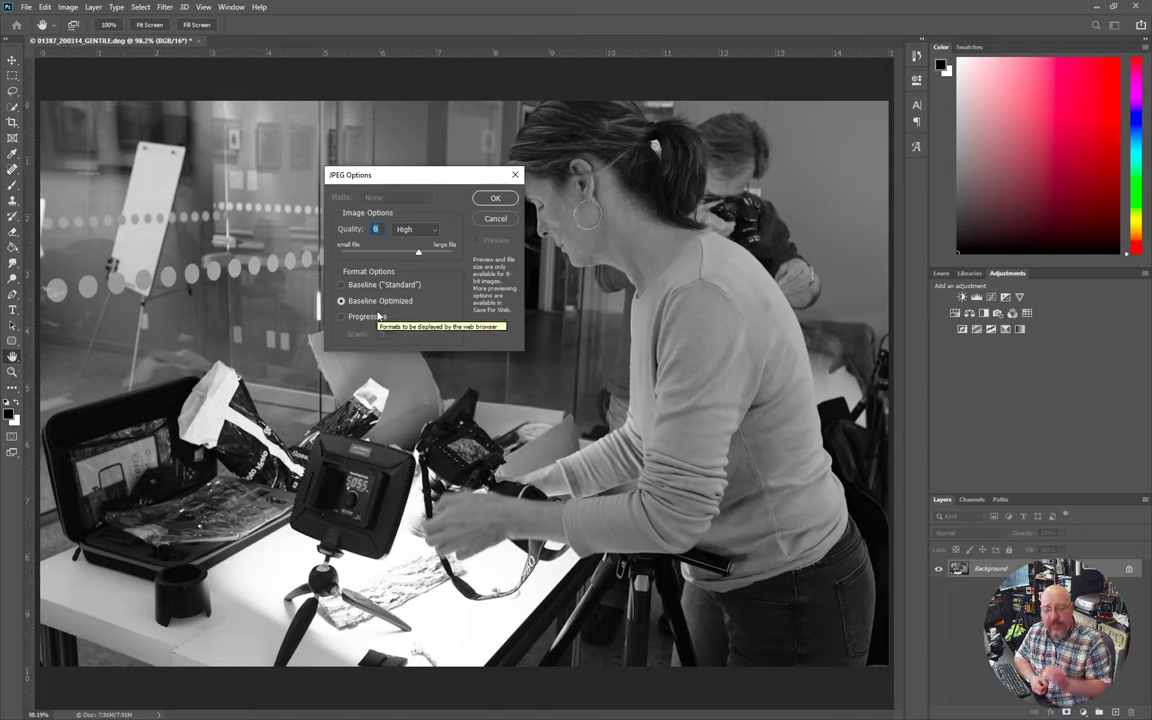
click(495, 200)
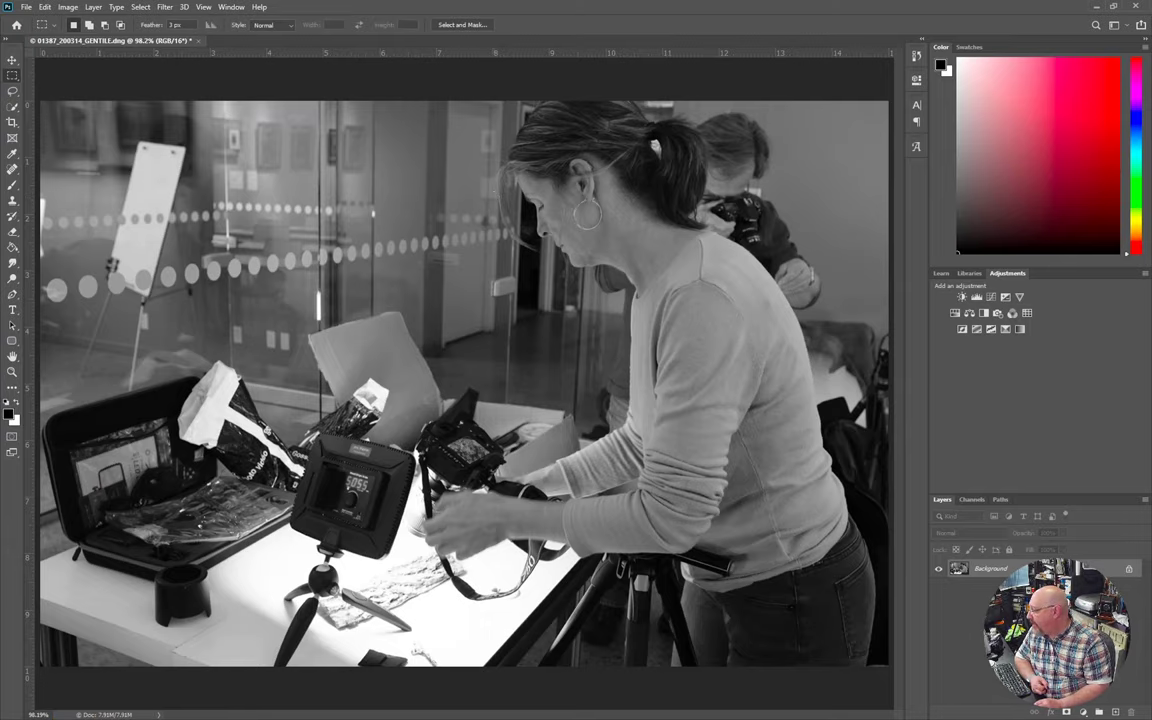
Step: Switch to the Test folder in File Explorer, select both versions of the black-and-white JPEG, and open them in the Photos viewer
key(alt+Tab)
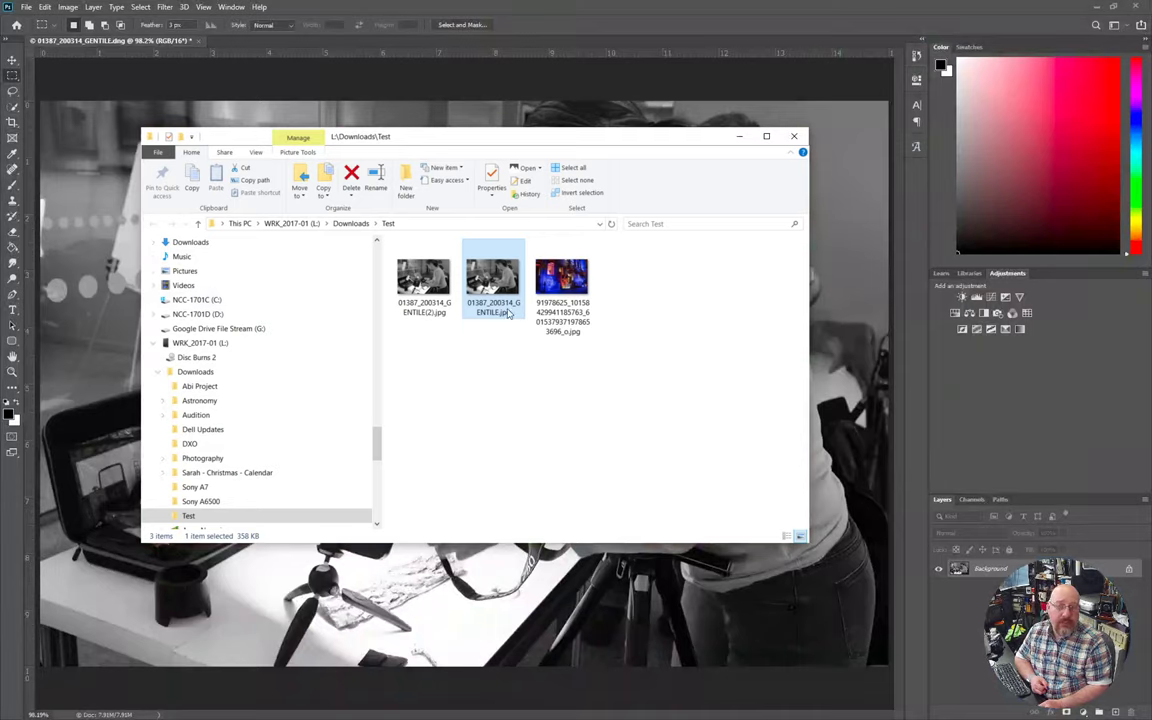
click(430, 300)
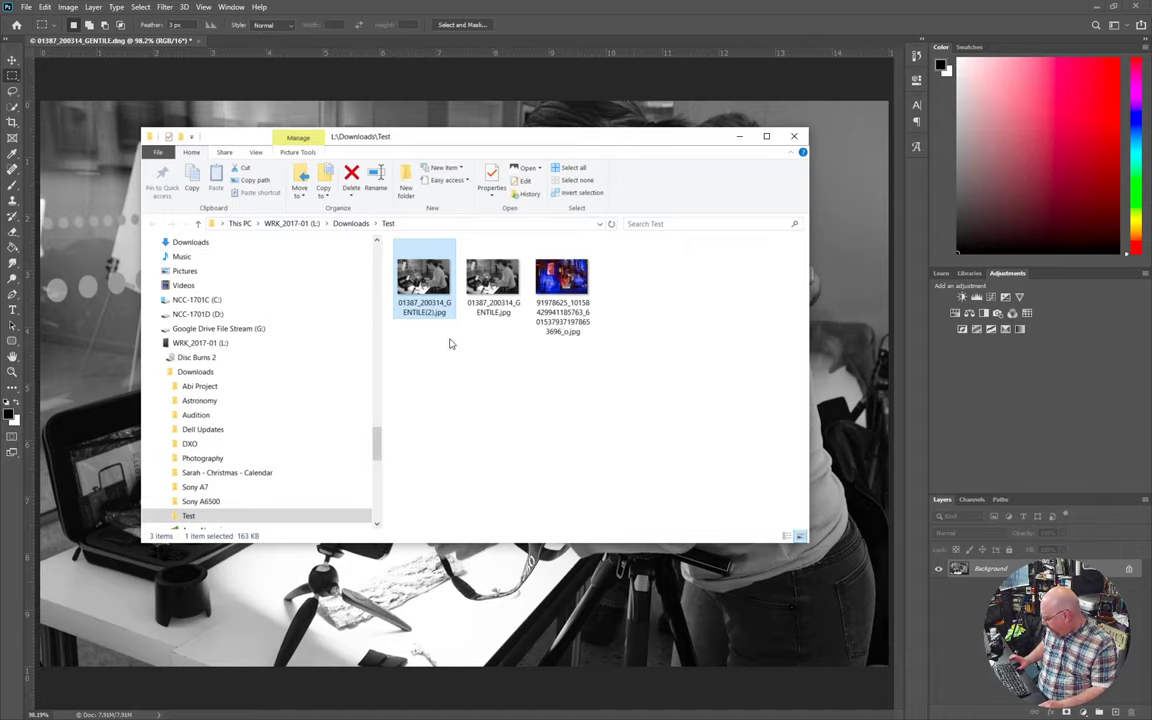
ctrl+click(492, 278)
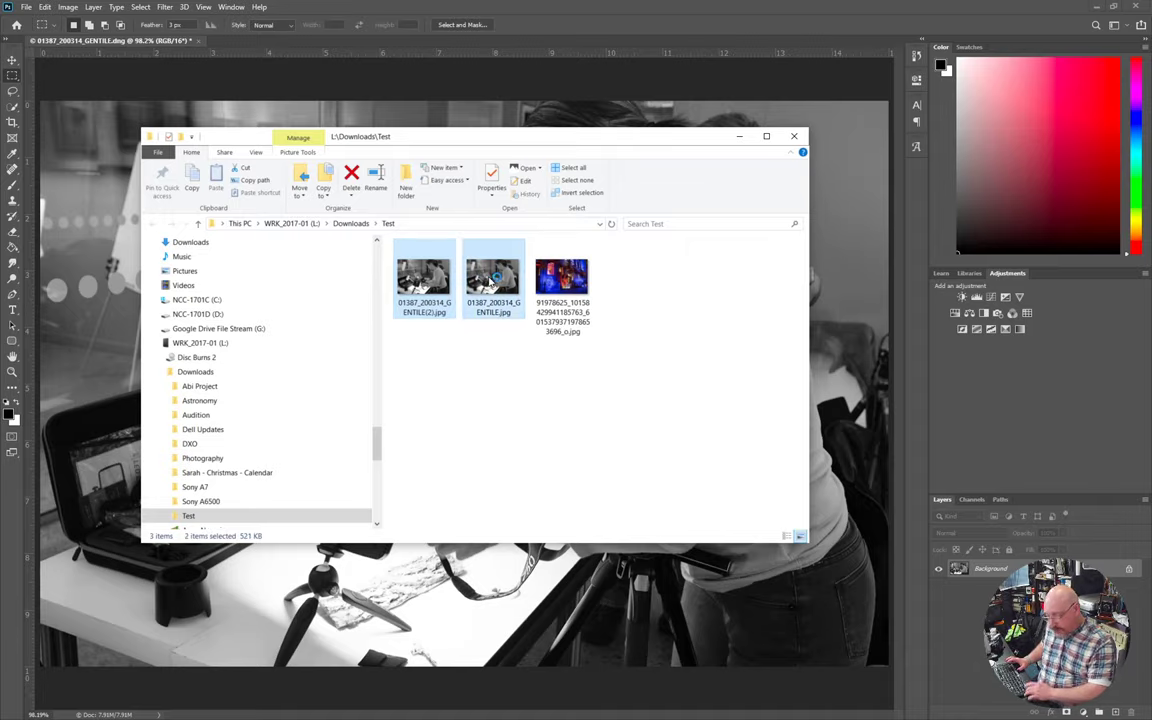
key(Return)
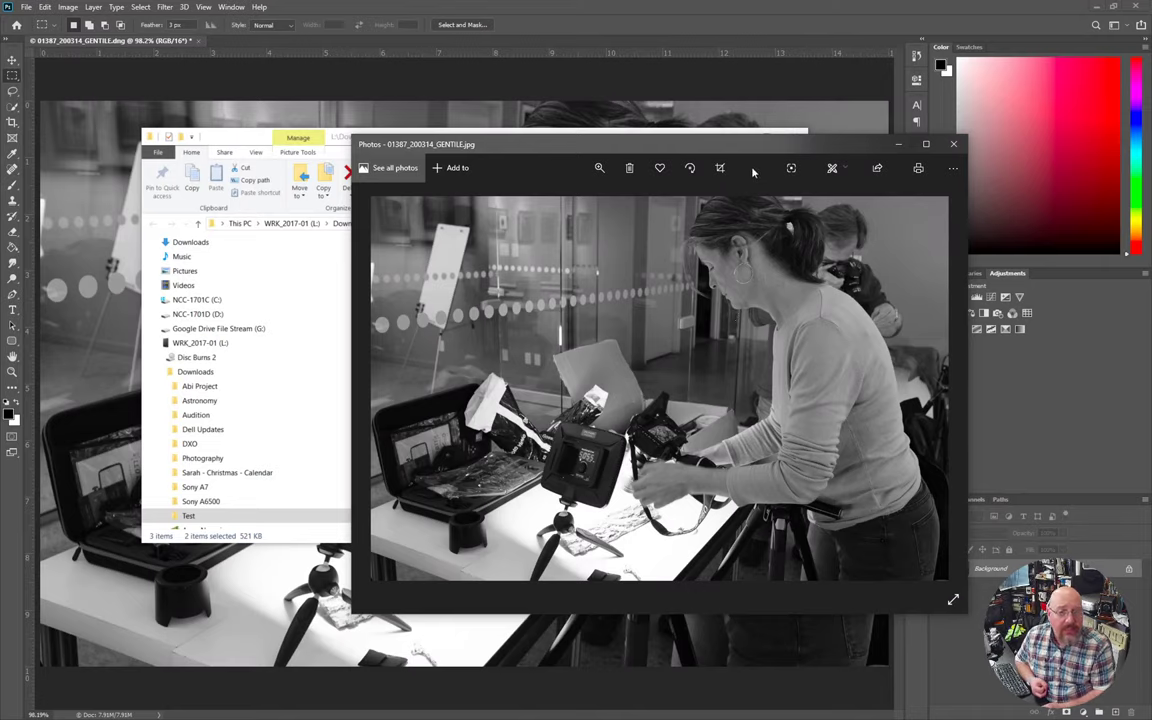
Step: Compare the two JPEG versions by flipping between them in the repositioned Photos window, view them full screen, and exit full screen
drag(730, 146, 499, 131)
key(Right)
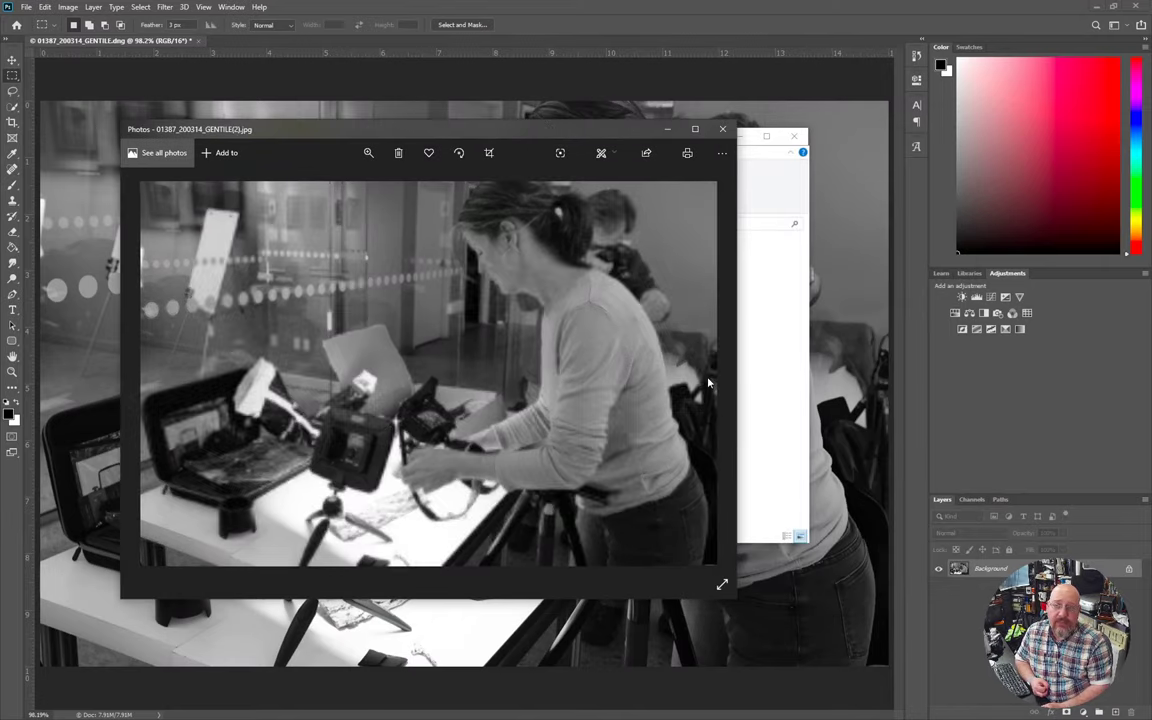
key(Right)
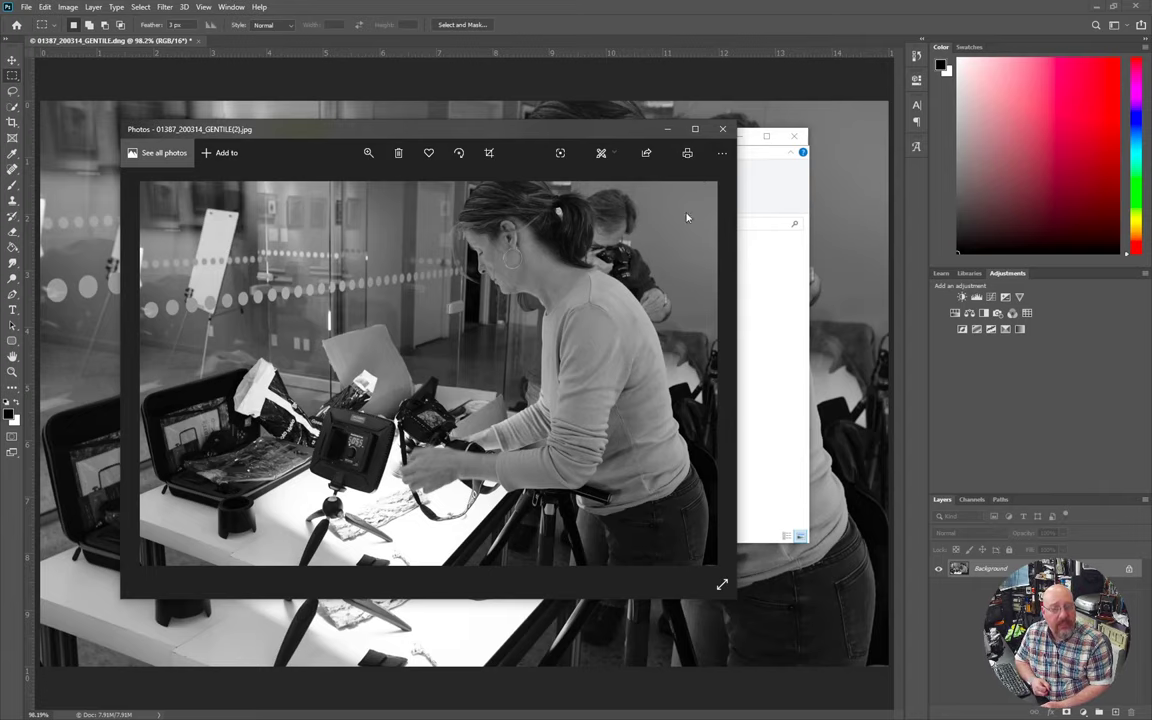
click(722, 586)
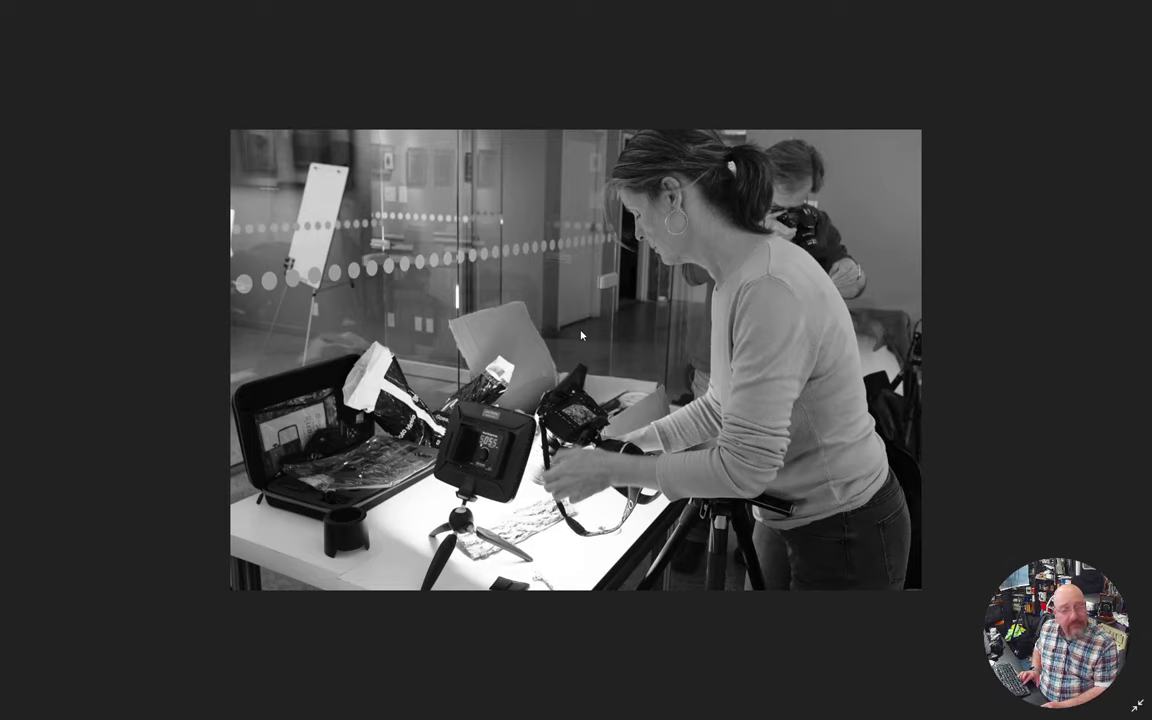
key(Escape)
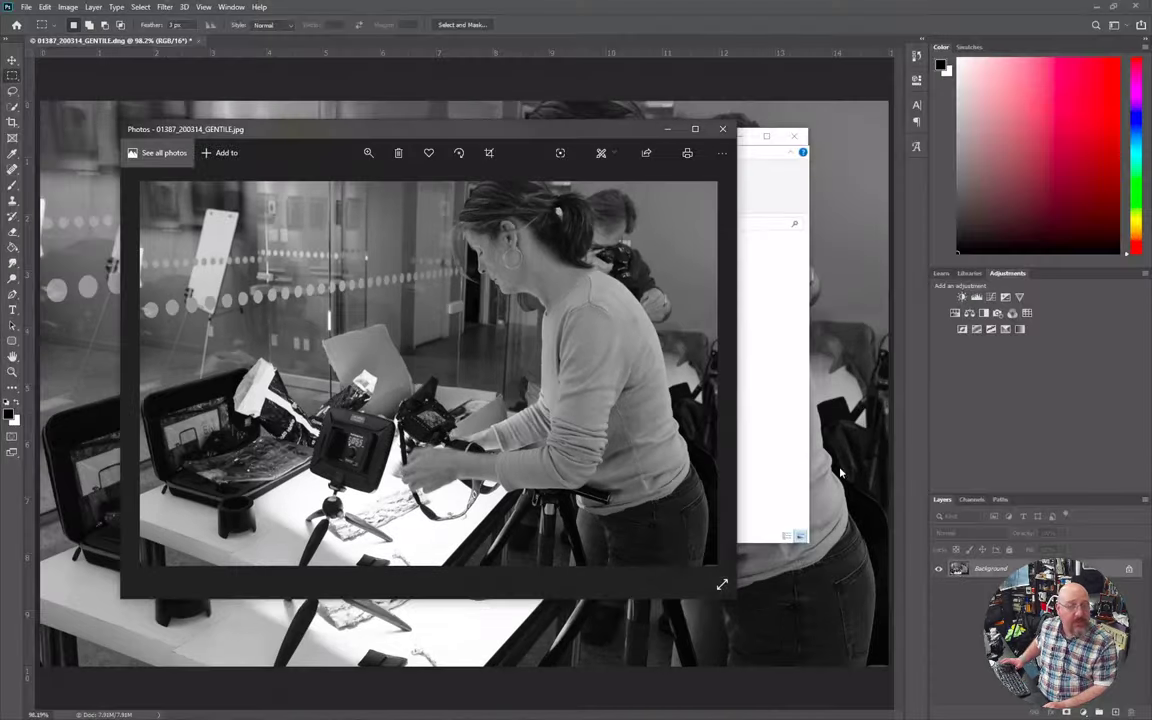
Step: Zoom into the JPEG in the Photos viewer to inspect the detail around the camera, zoom back out, and close the viewer
click(368, 154)
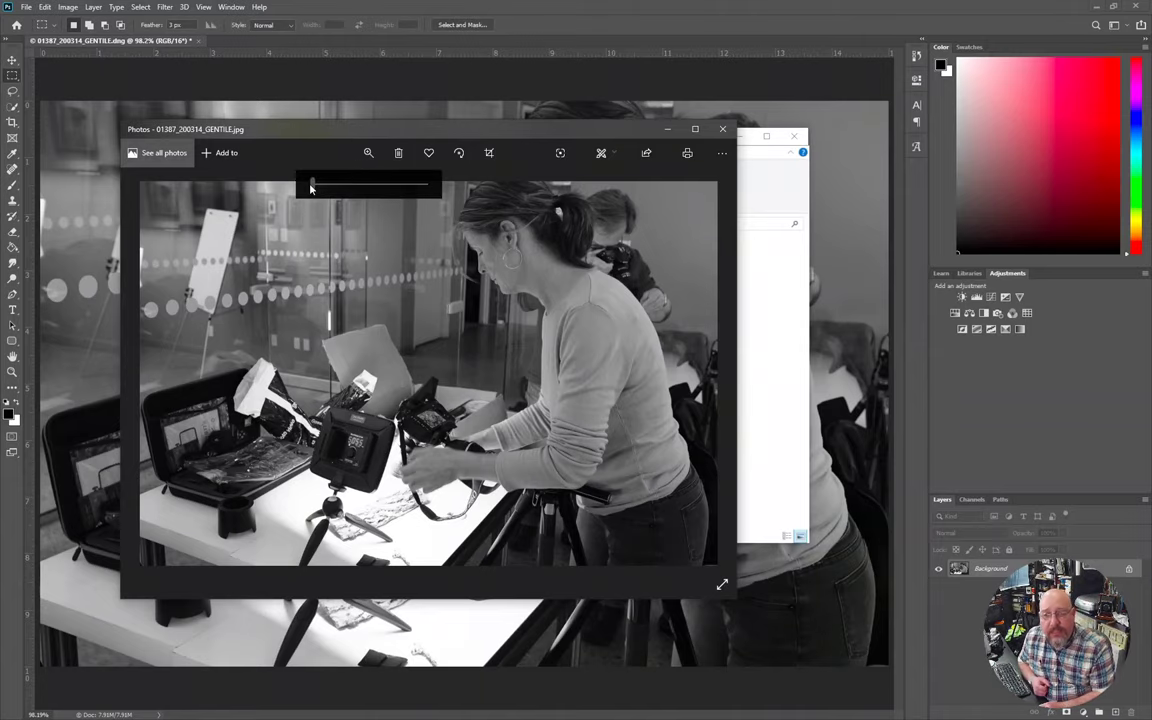
drag(311, 188, 348, 192)
drag(346, 322, 329, 269)
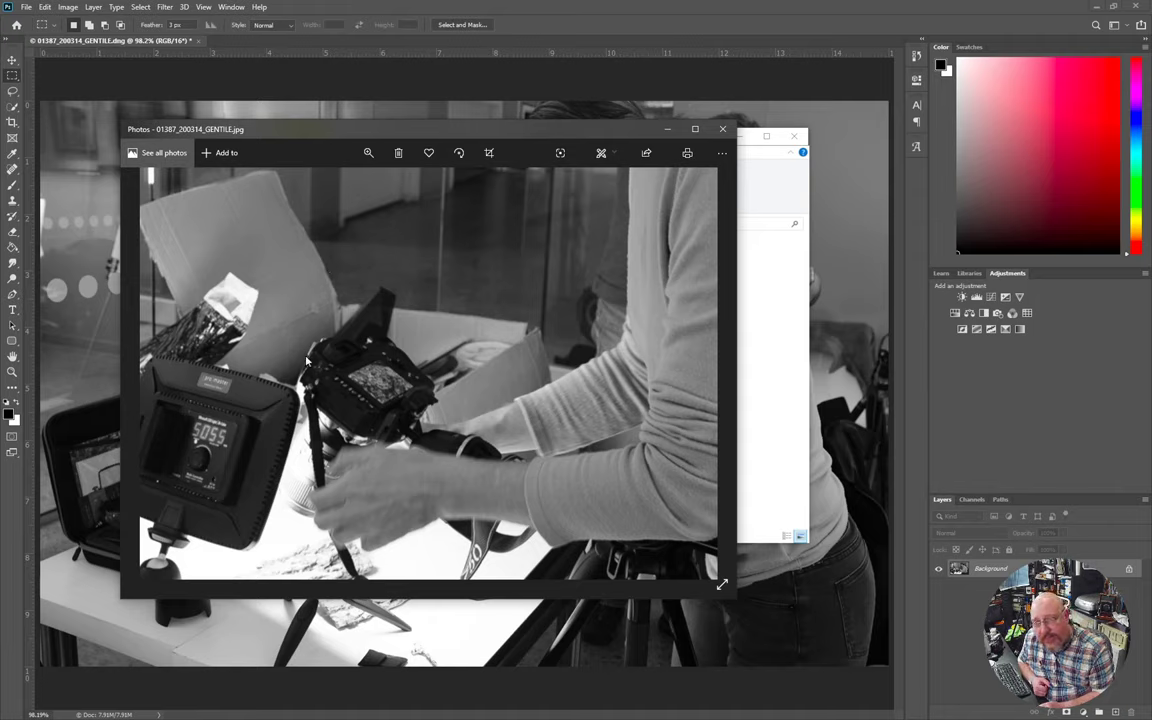
click(368, 153)
drag(372, 184, 312, 185)
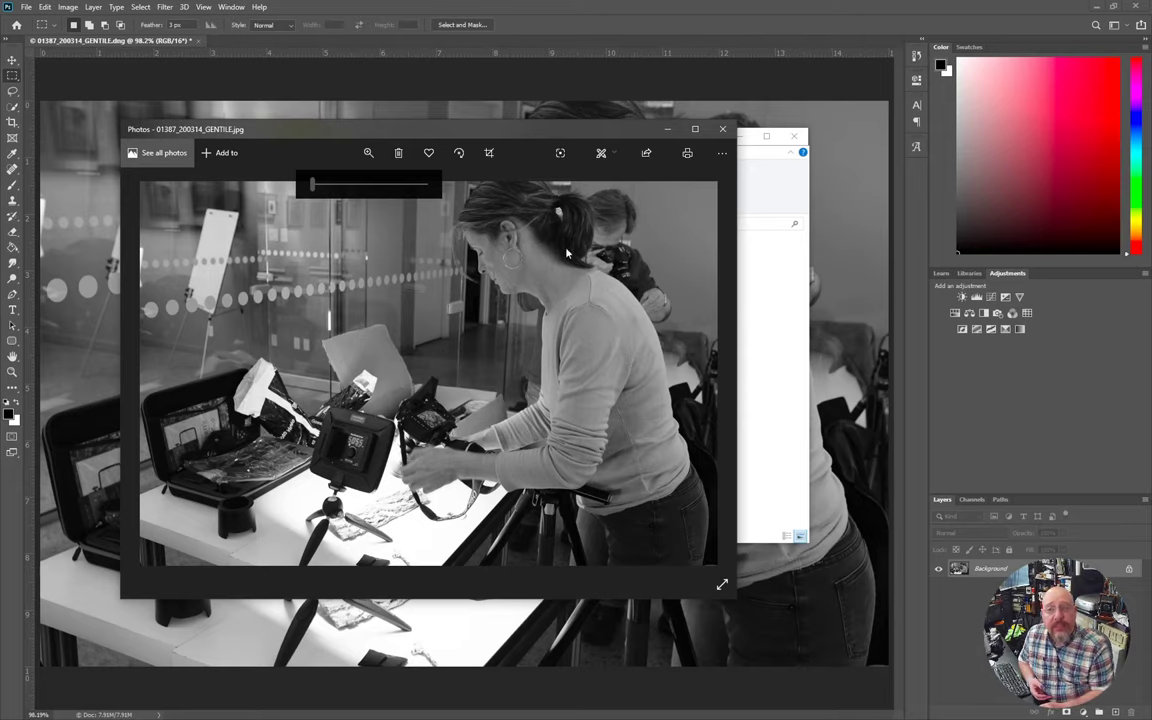
click(724, 130)
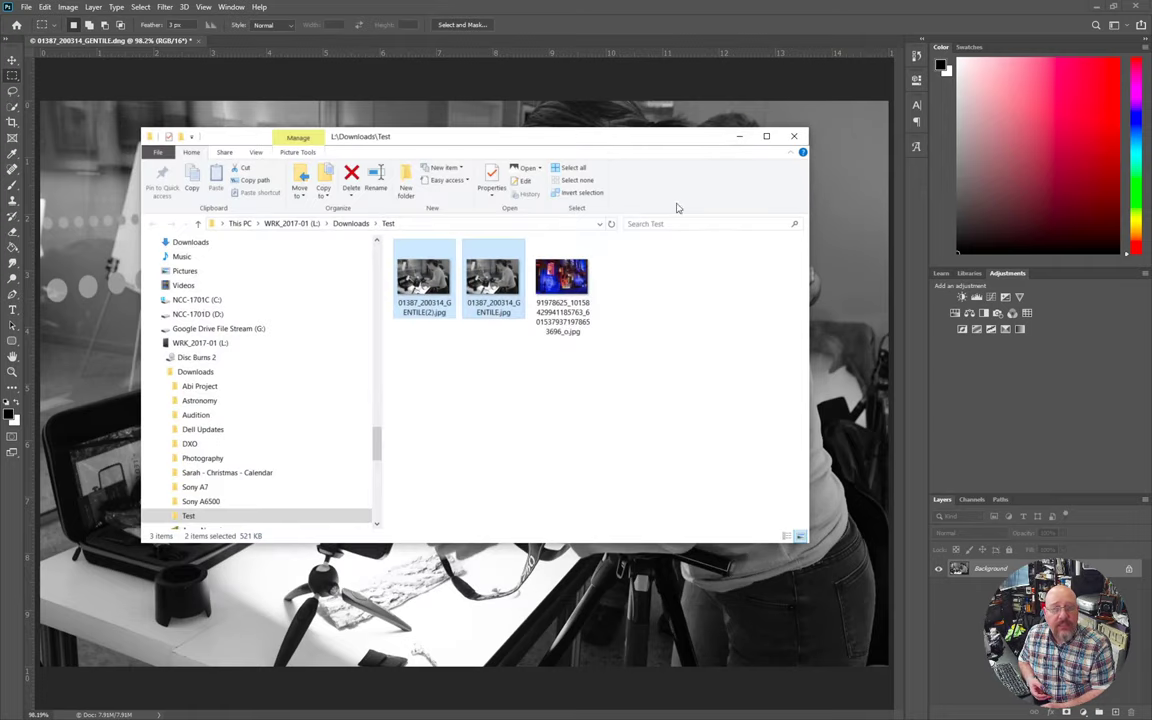
Step: Switch to Photoshop Elements and open the Image Size settings for the black-and-white TIFF
click(515, 85)
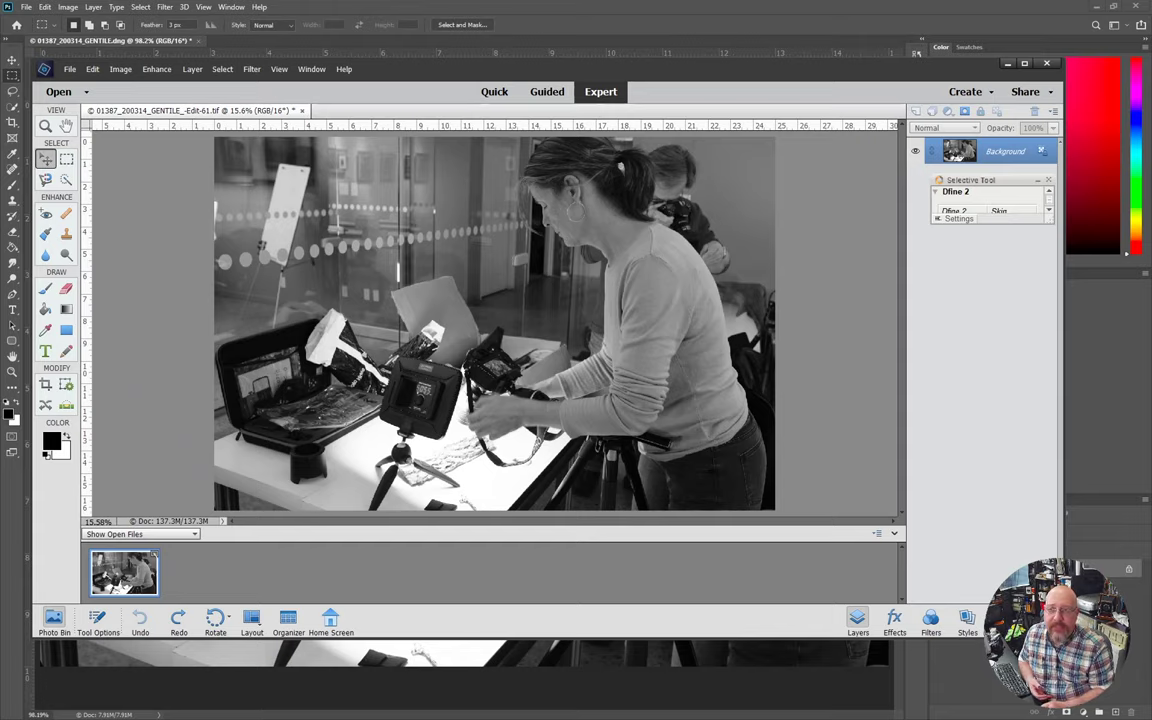
click(114, 70)
mouse_move(127, 82)
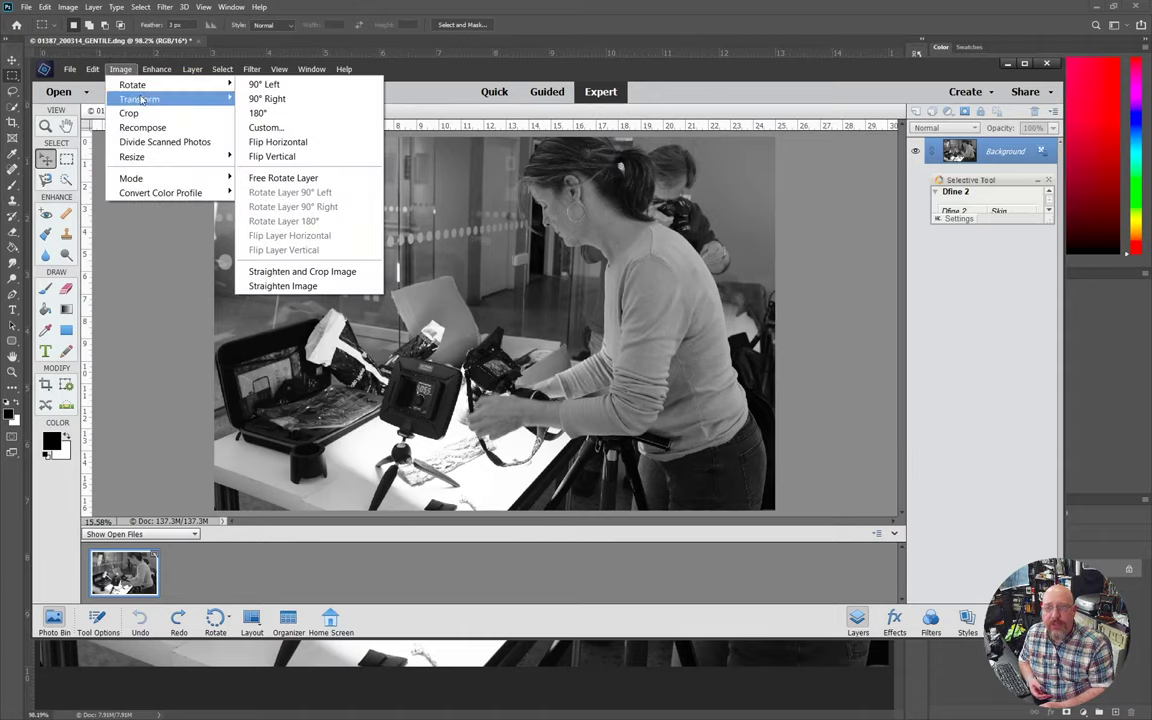
mouse_move(170, 157)
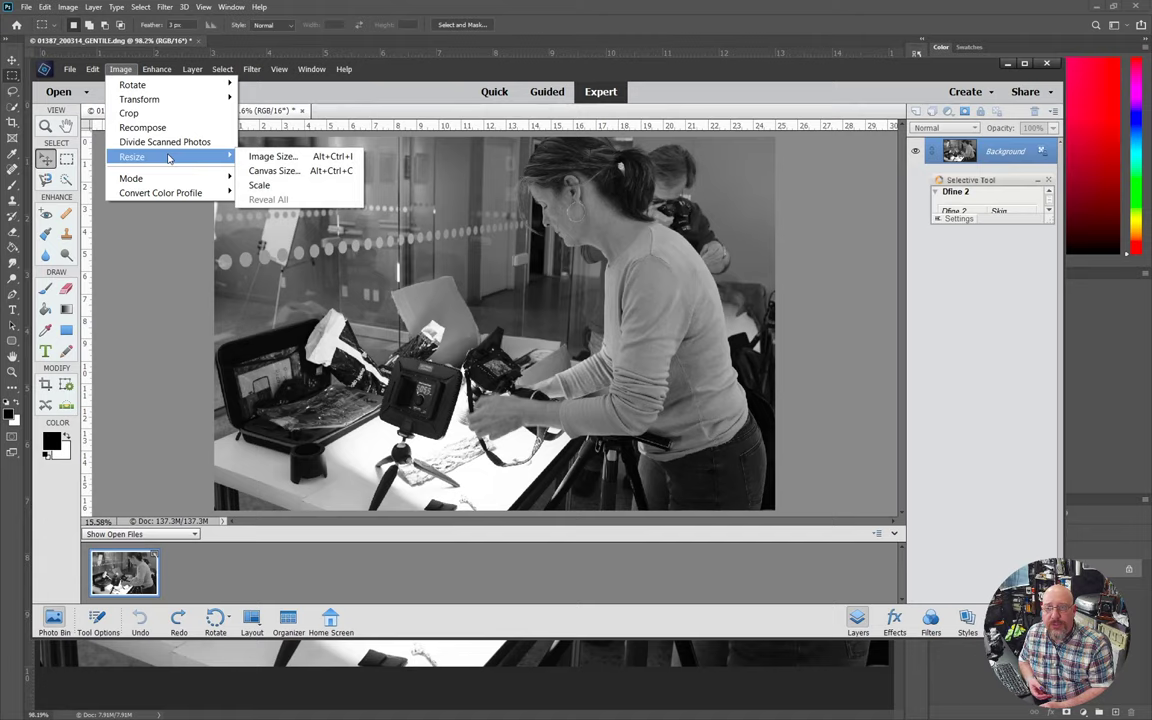
click(262, 157)
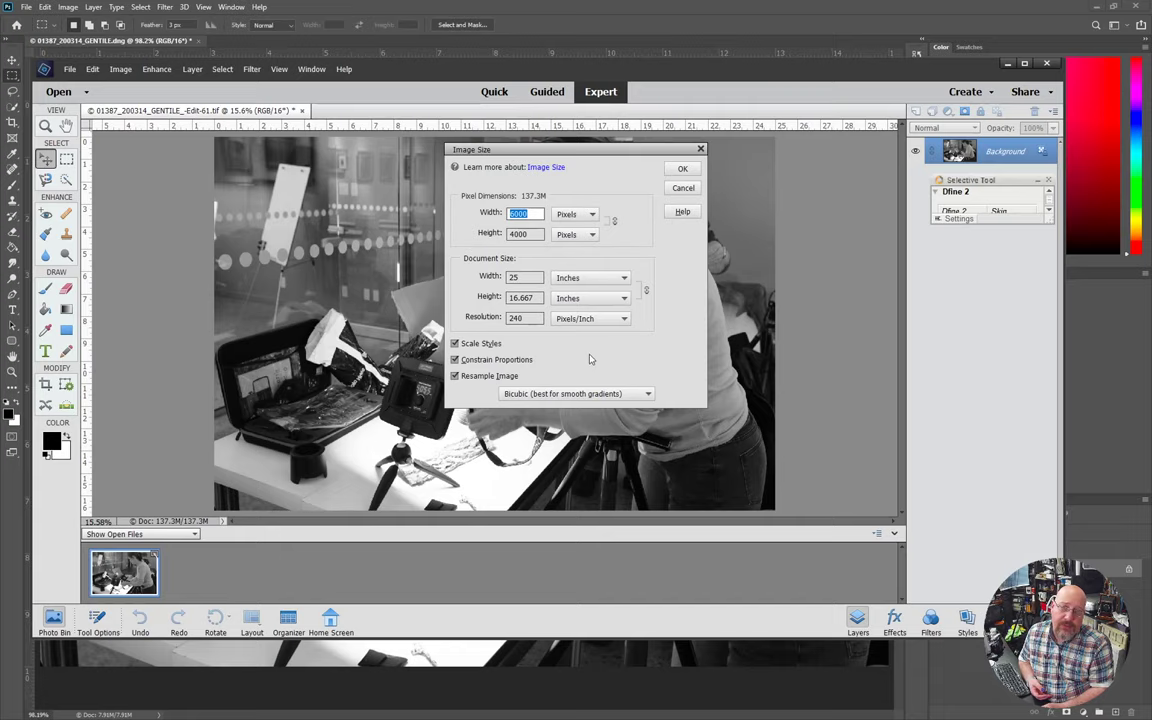
Step: Try a pixel width of 1440, a document width of 12 inches, and a pixel width of 1440 again
click(533, 213)
double_click(533, 213)
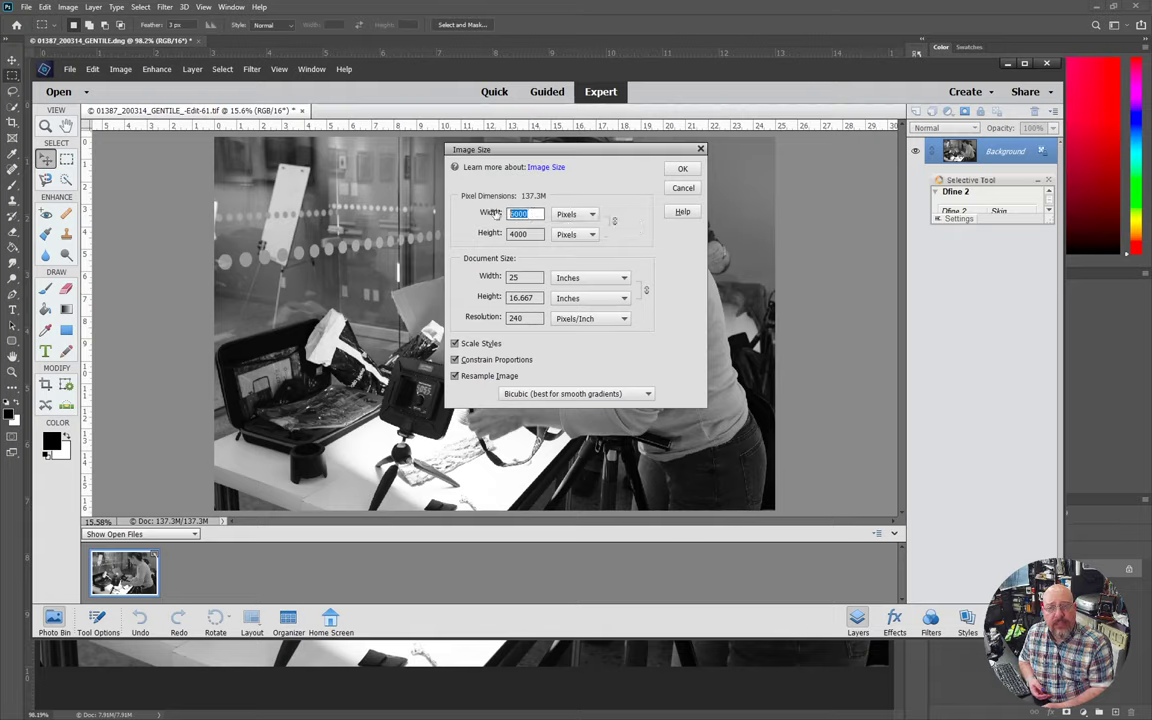
text(1440)
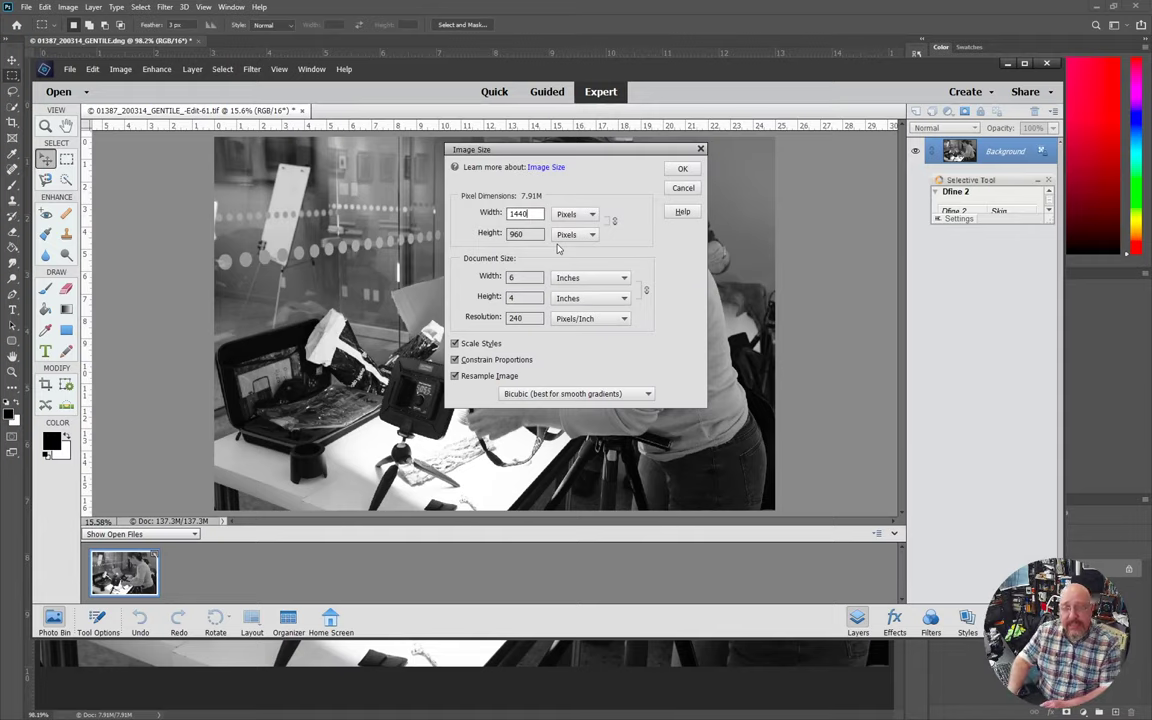
click(525, 278)
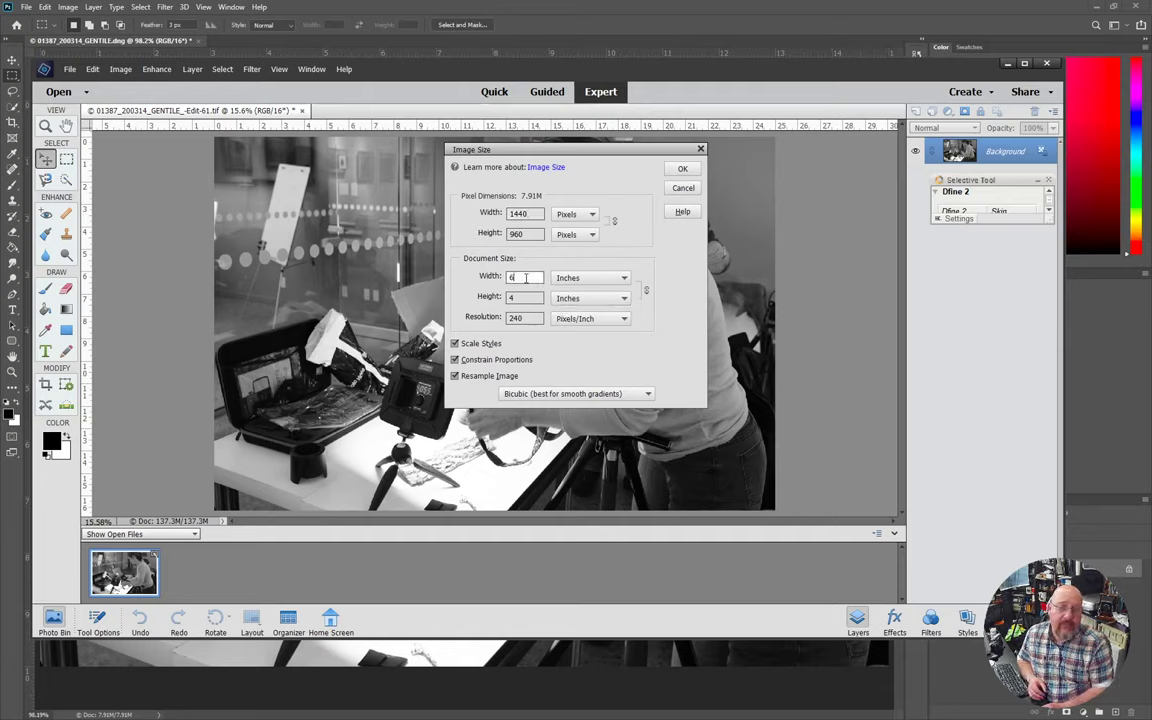
double_click(525, 278)
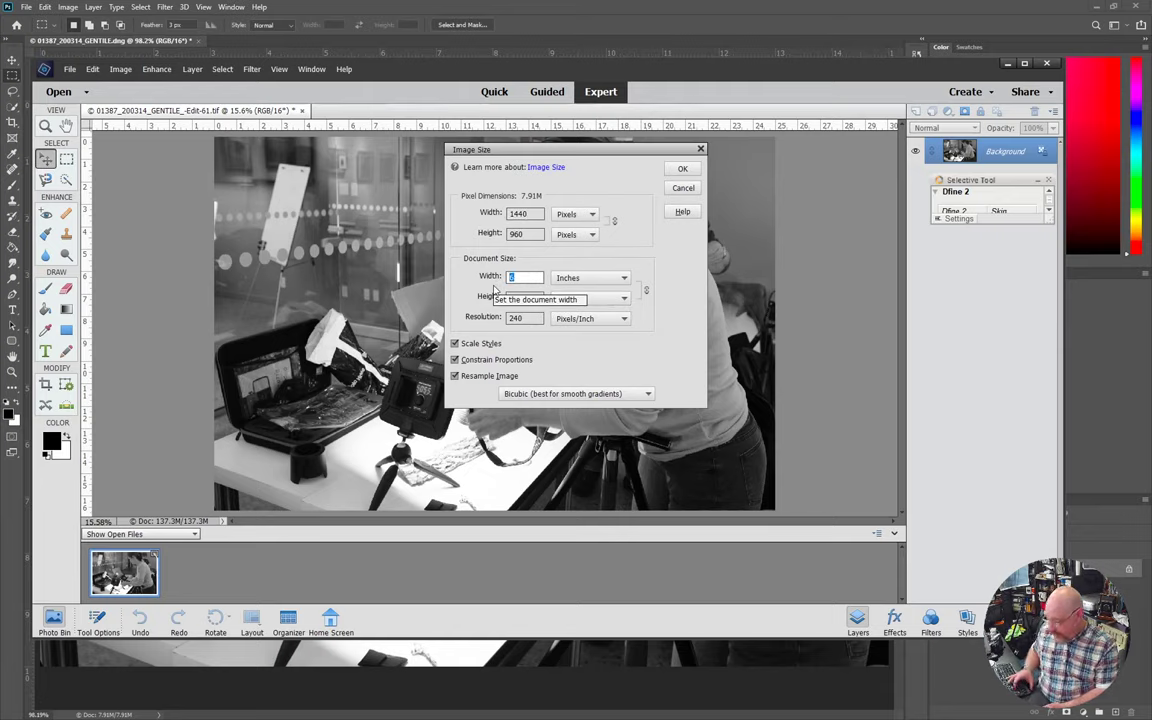
text(12)
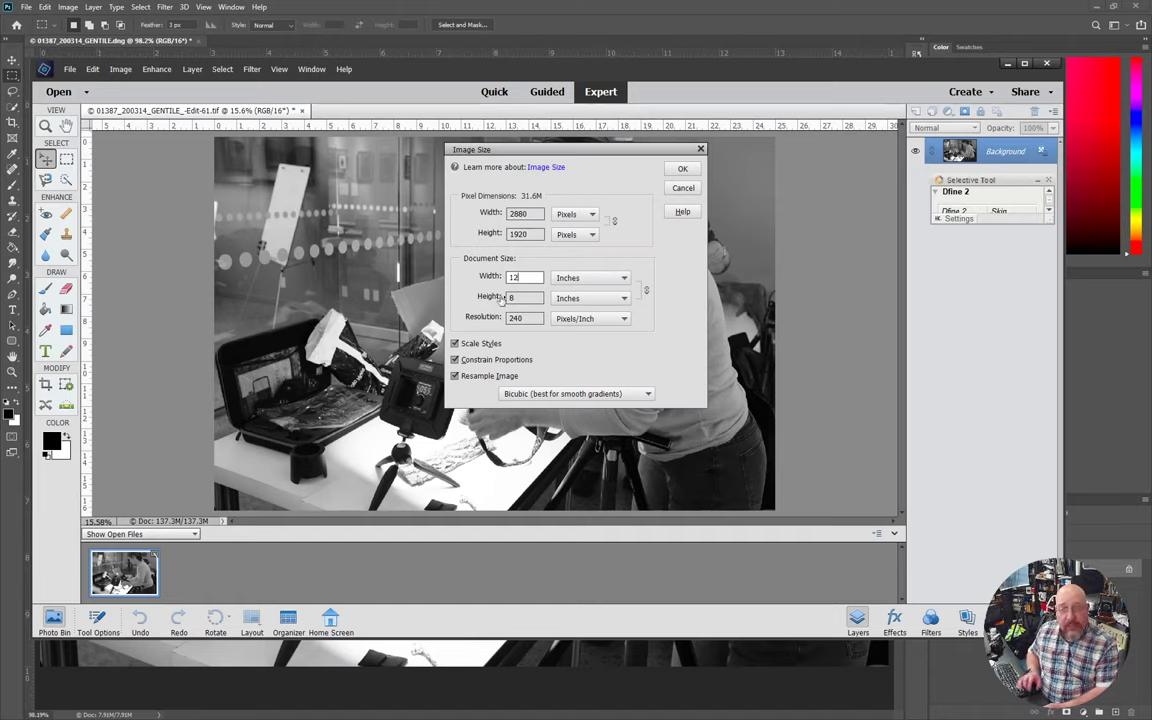
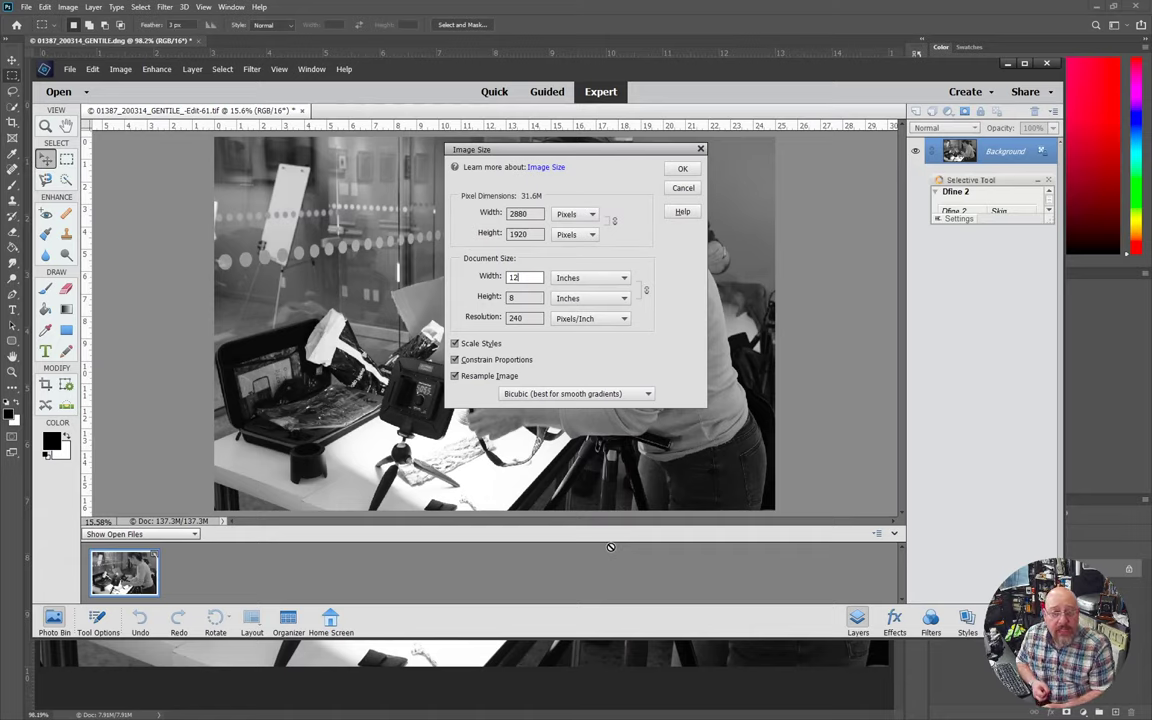
double_click(518, 213)
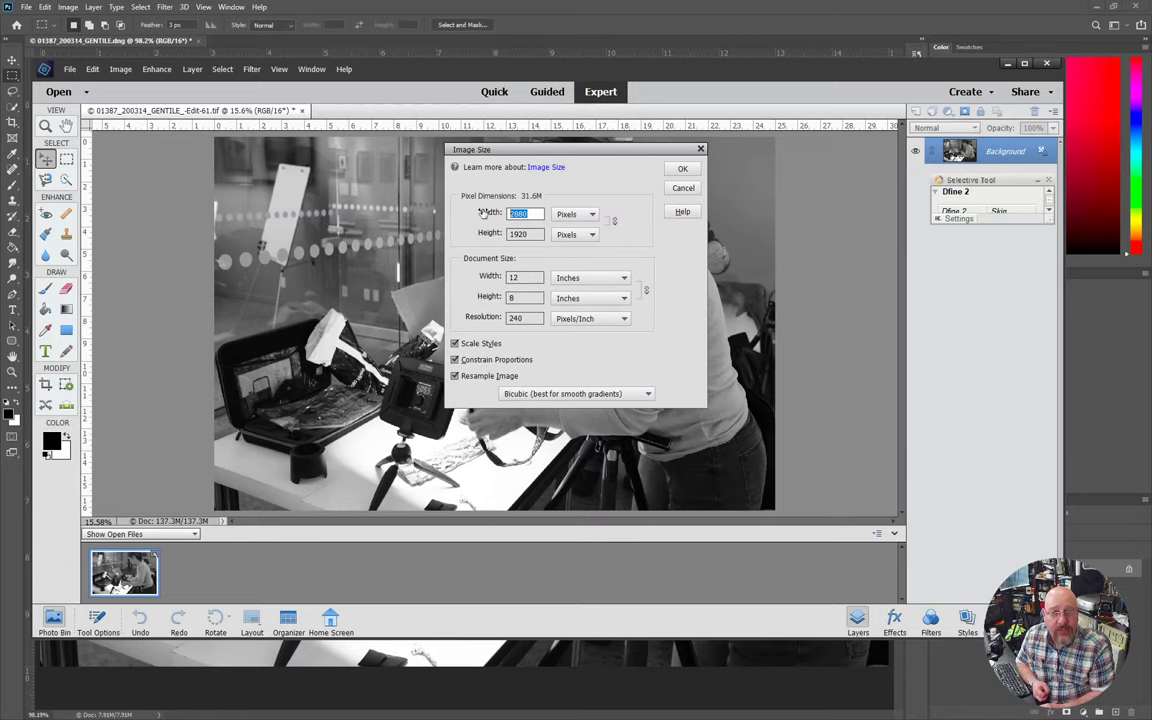
text(1440)
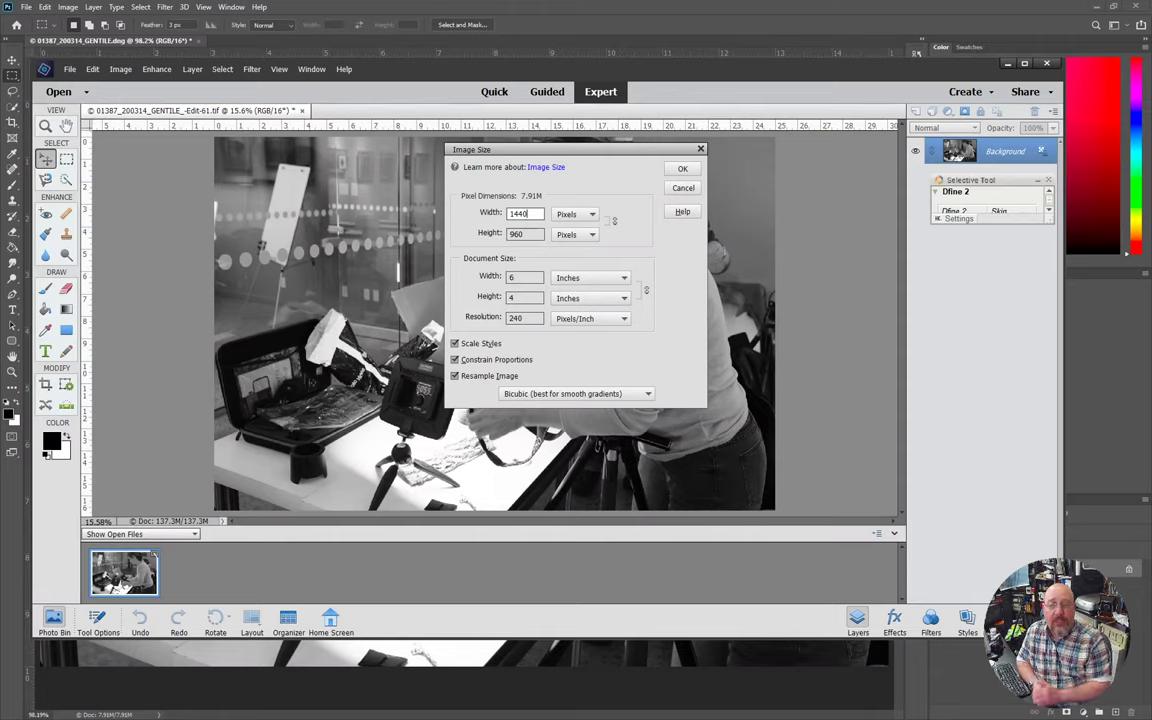
Step: Set the resolution to 96 pixels/inch and the width to 1440 pixels, and apply the resize
double_click(530, 319)
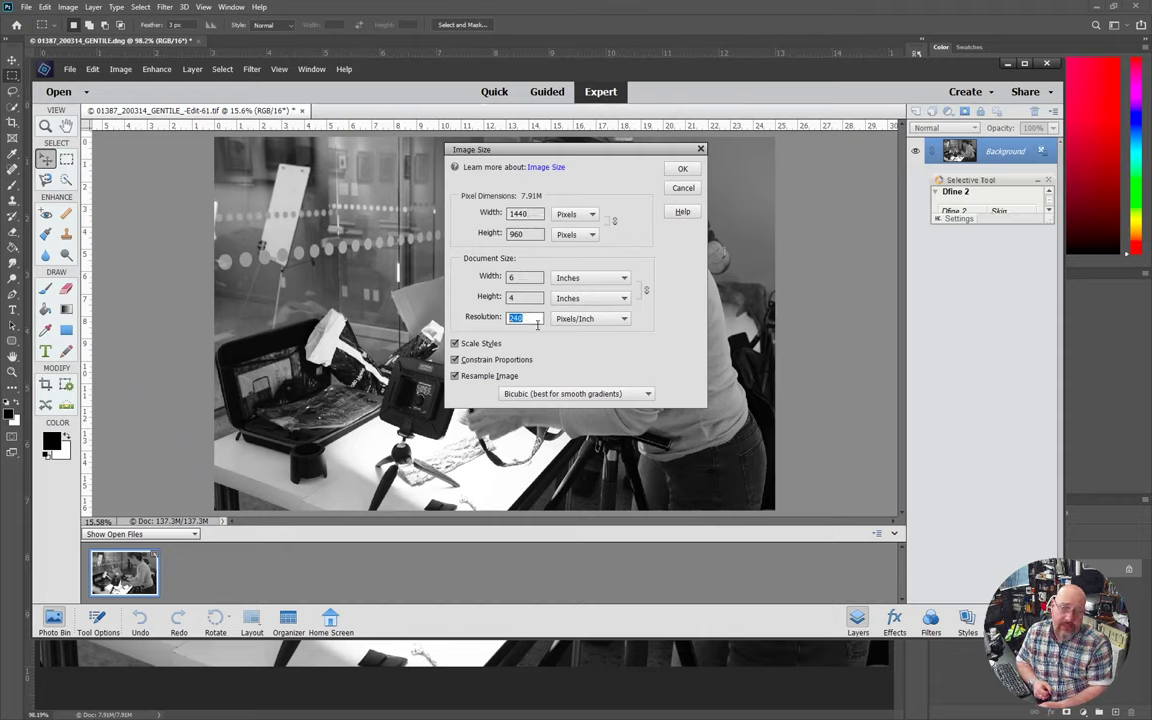
text(96)
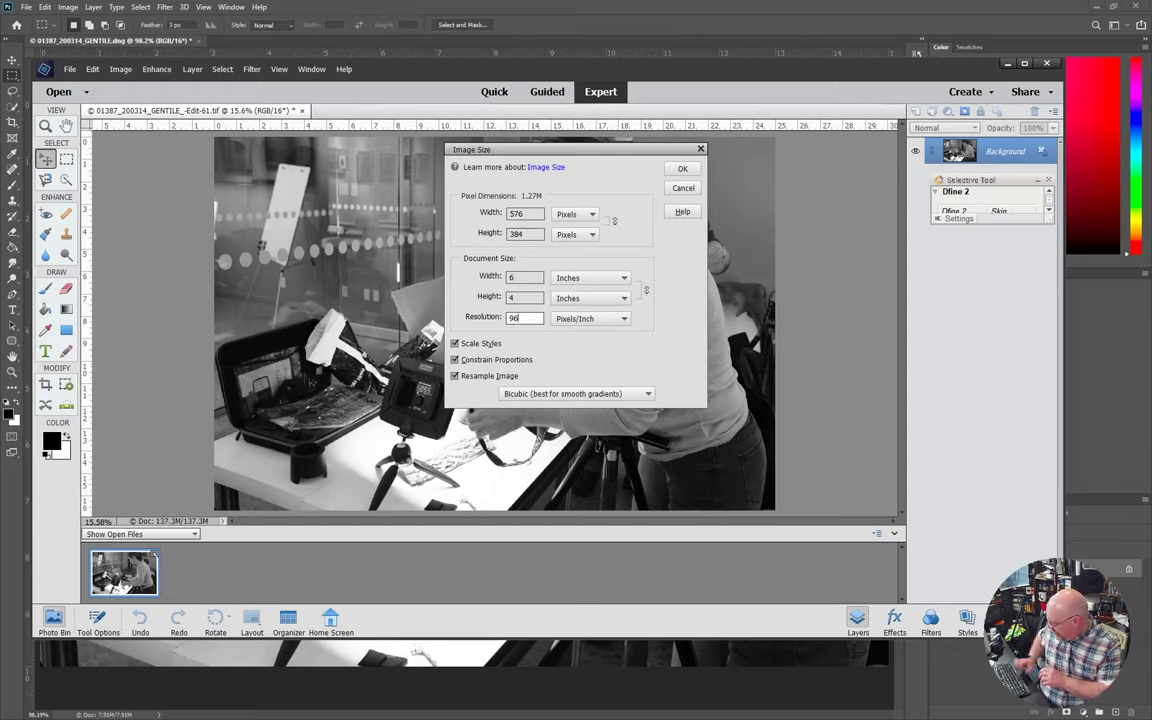
key(Tab)
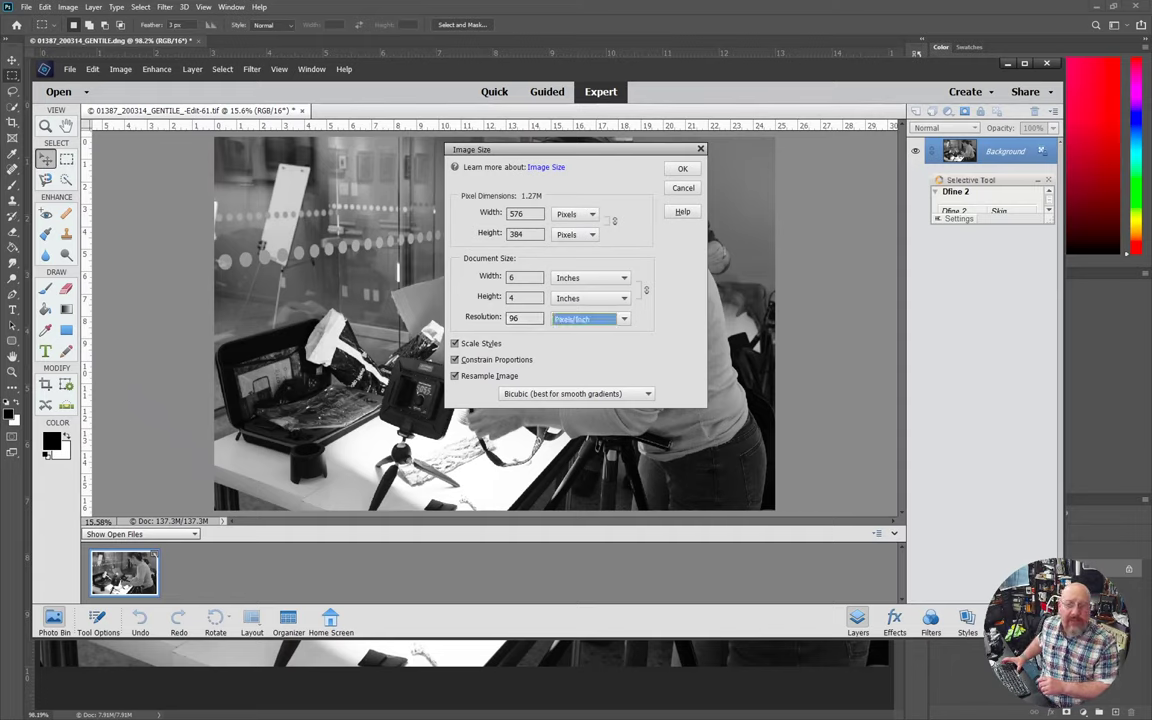
key(Tab)
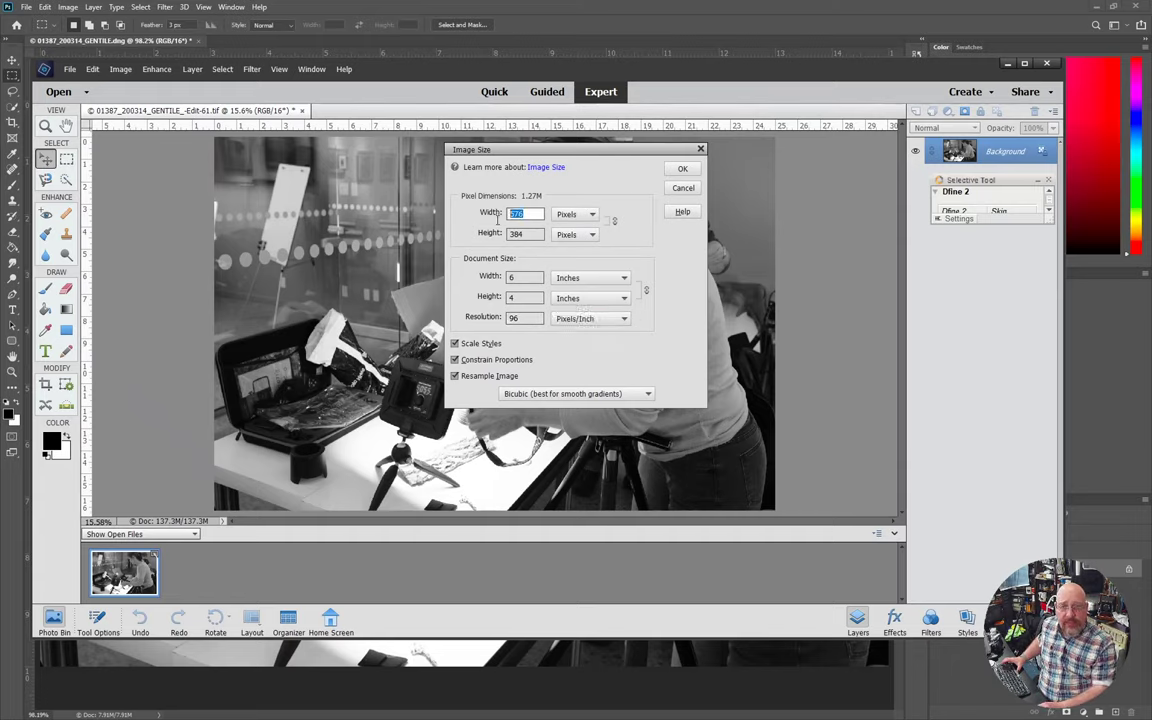
text(140)
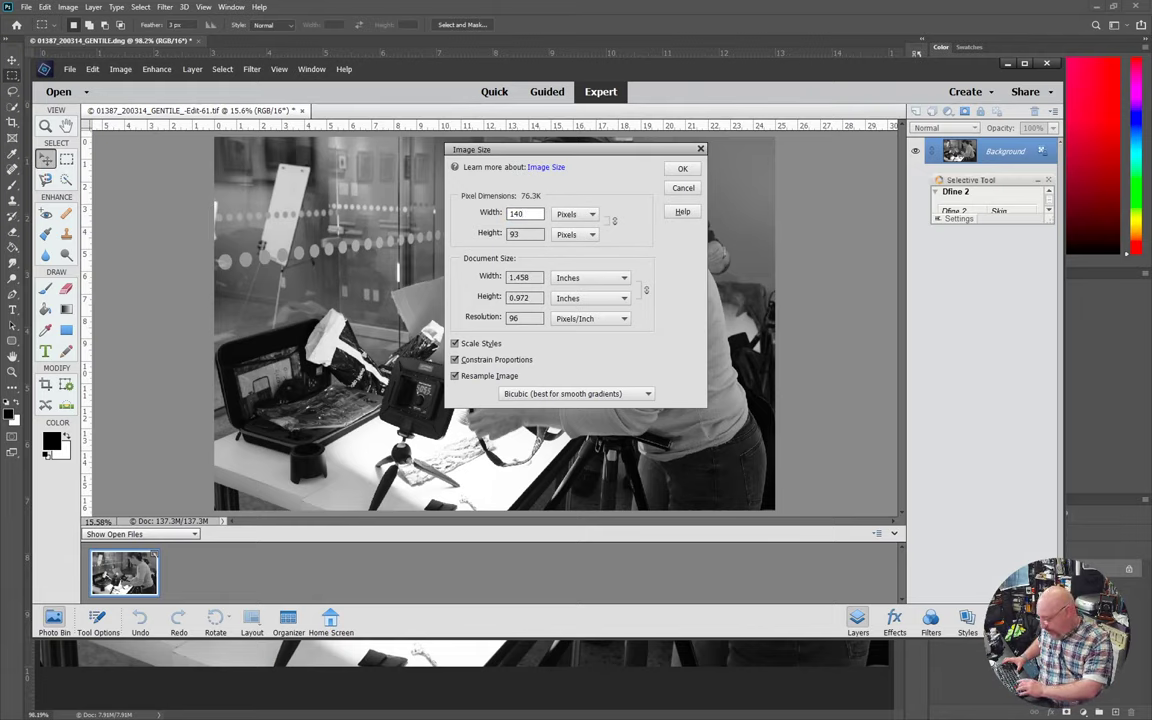
key(BackSpace)
text(40)
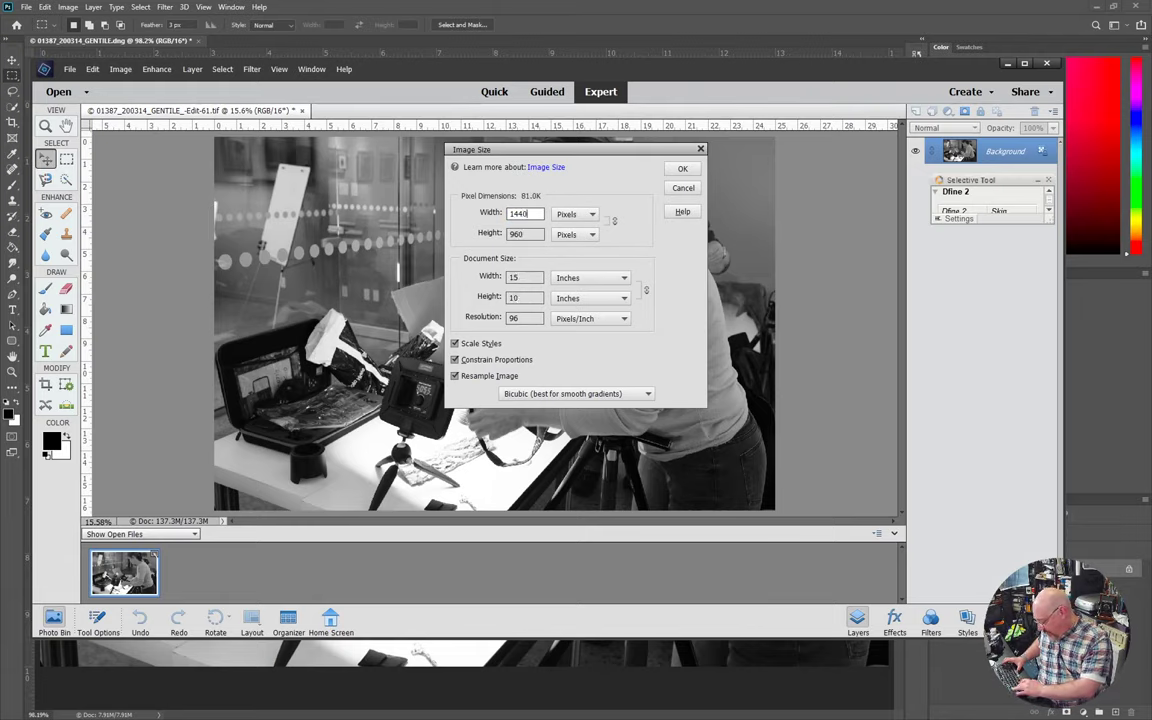
key(Tab)
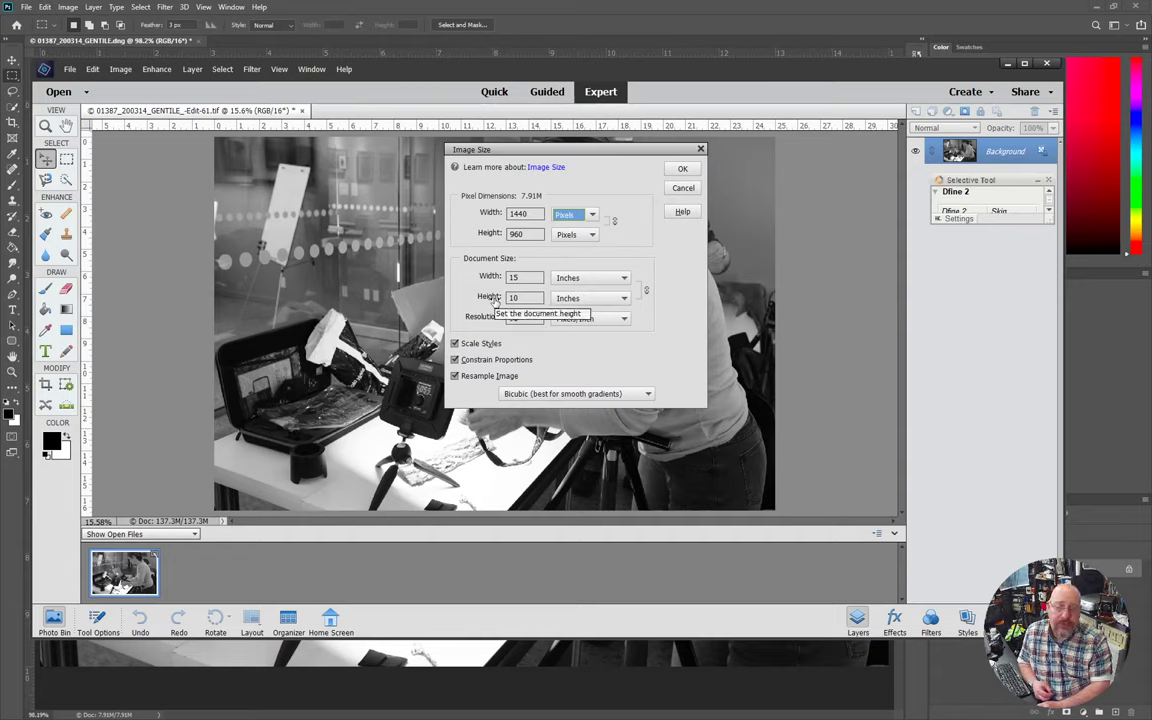
click(684, 171)
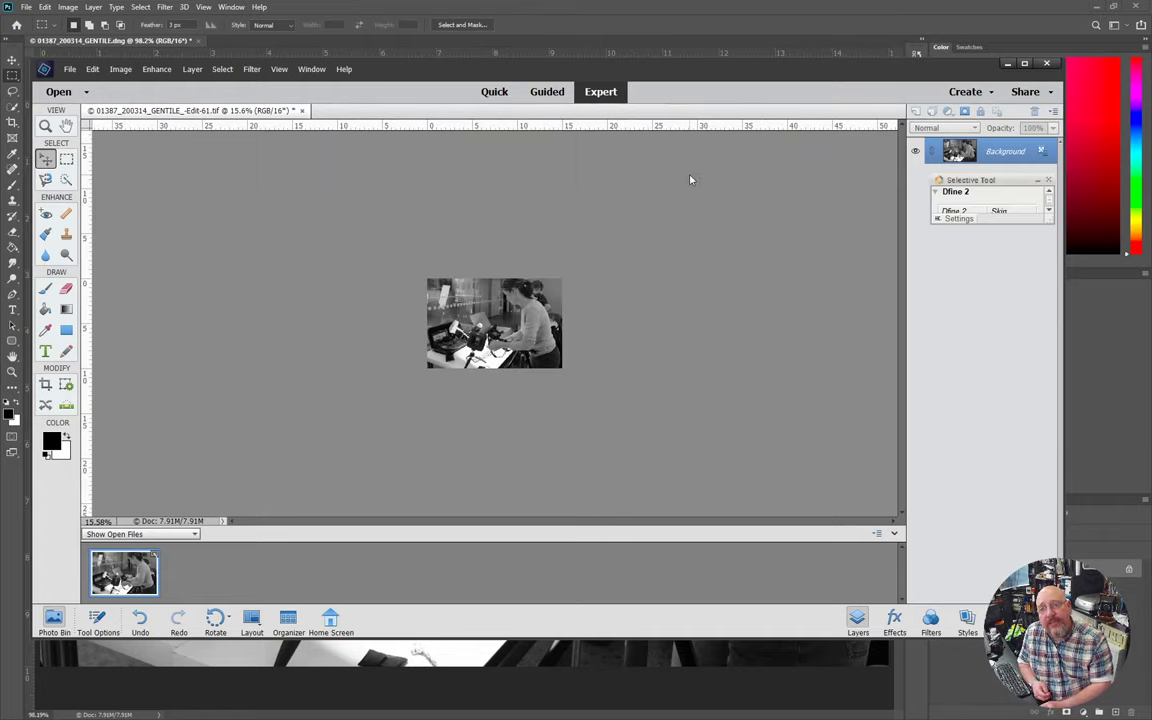
Step: Start saving the resized photo under a new file and choose JPEG as the file type
click(280, 70)
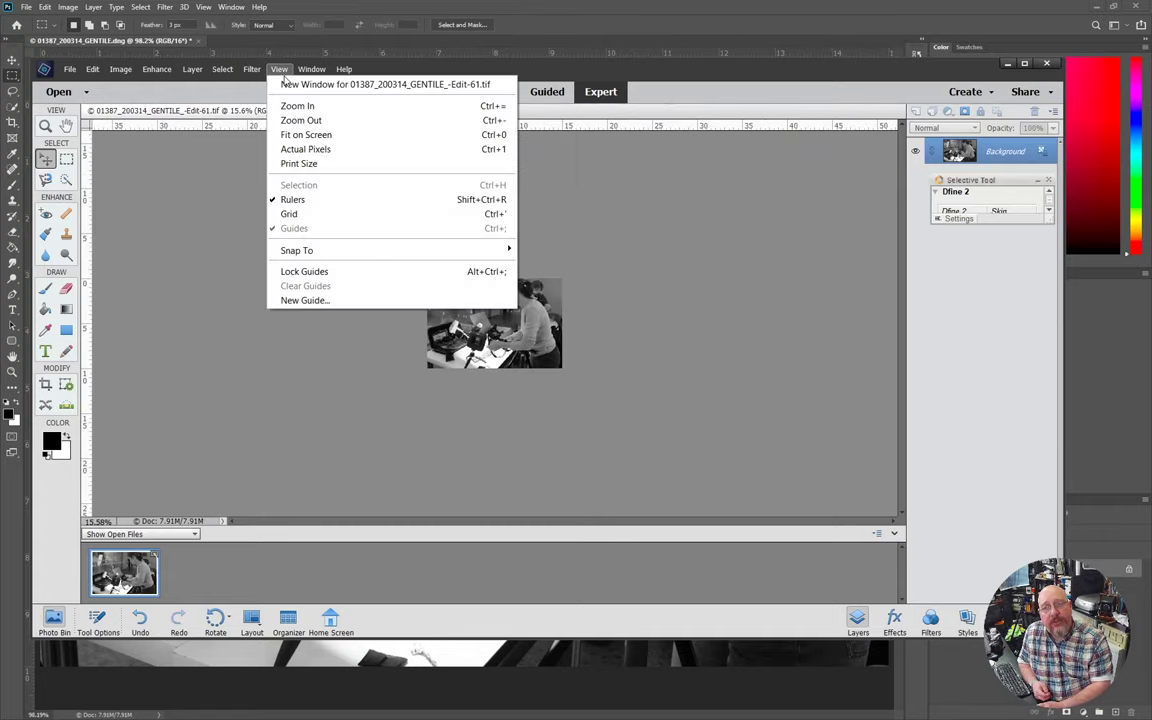
click(303, 134)
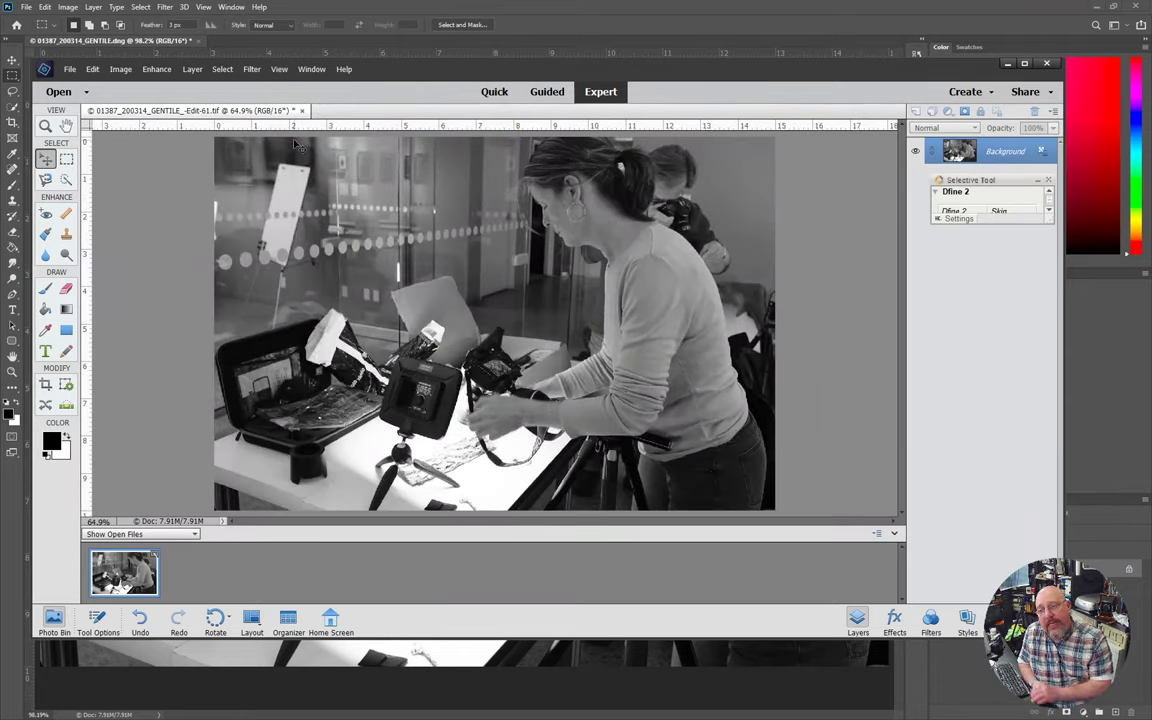
click(69, 69)
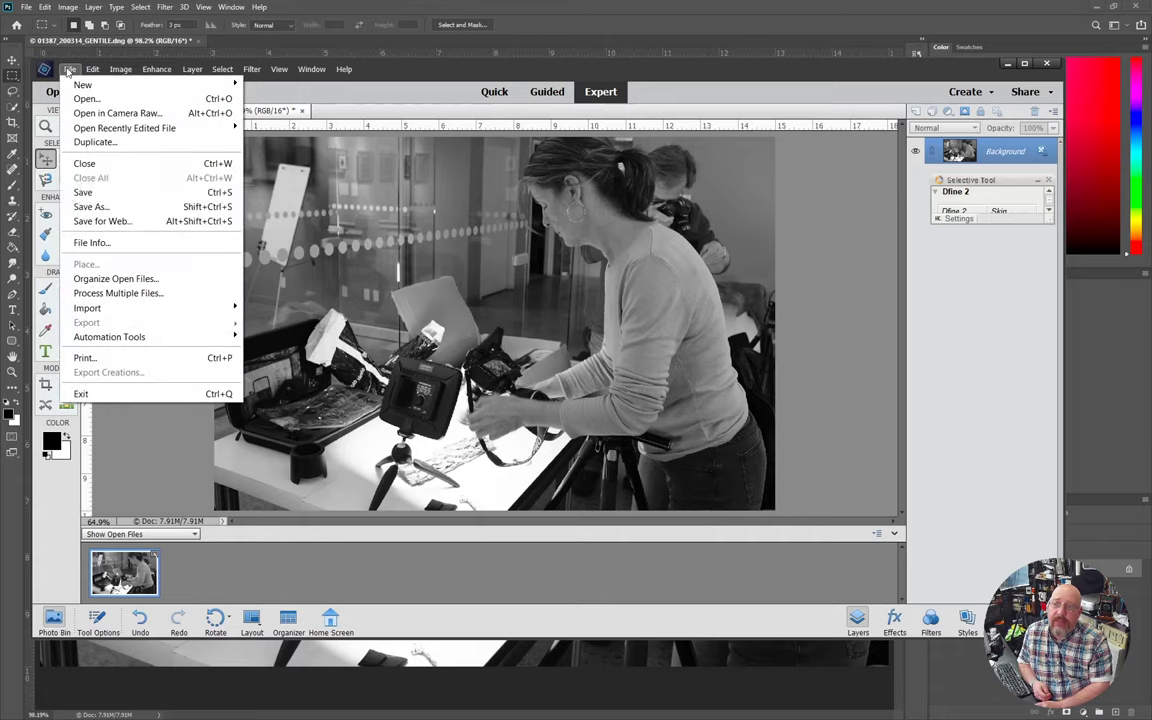
click(90, 206)
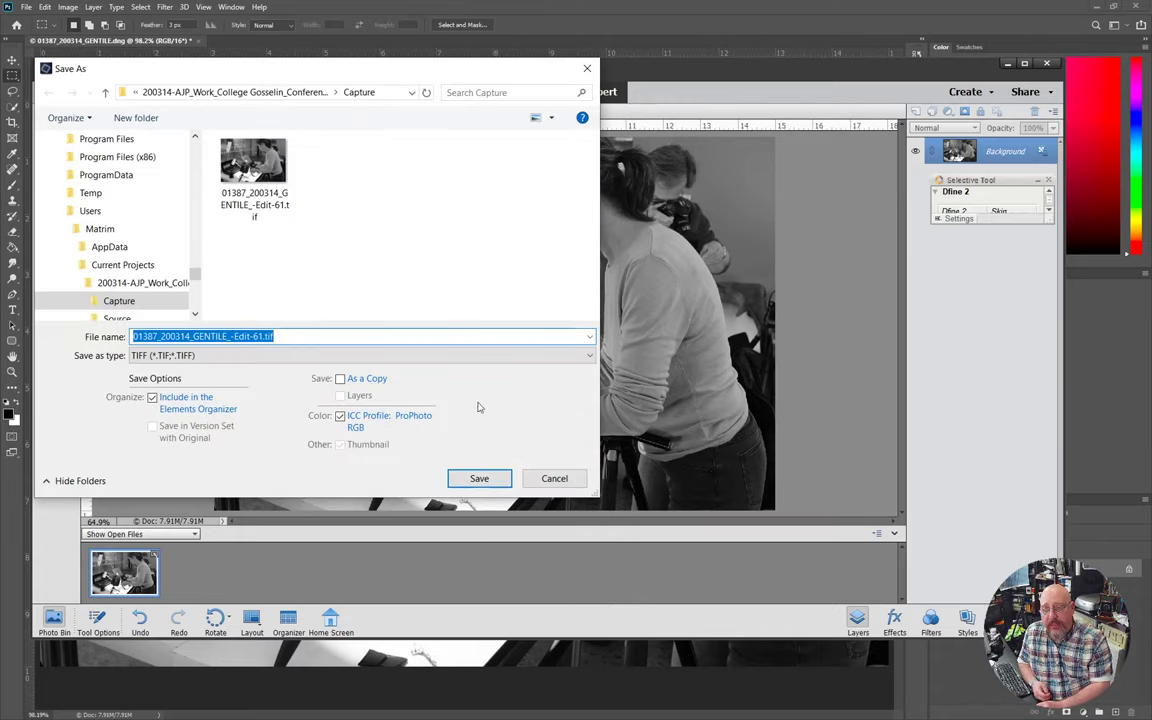
click(261, 356)
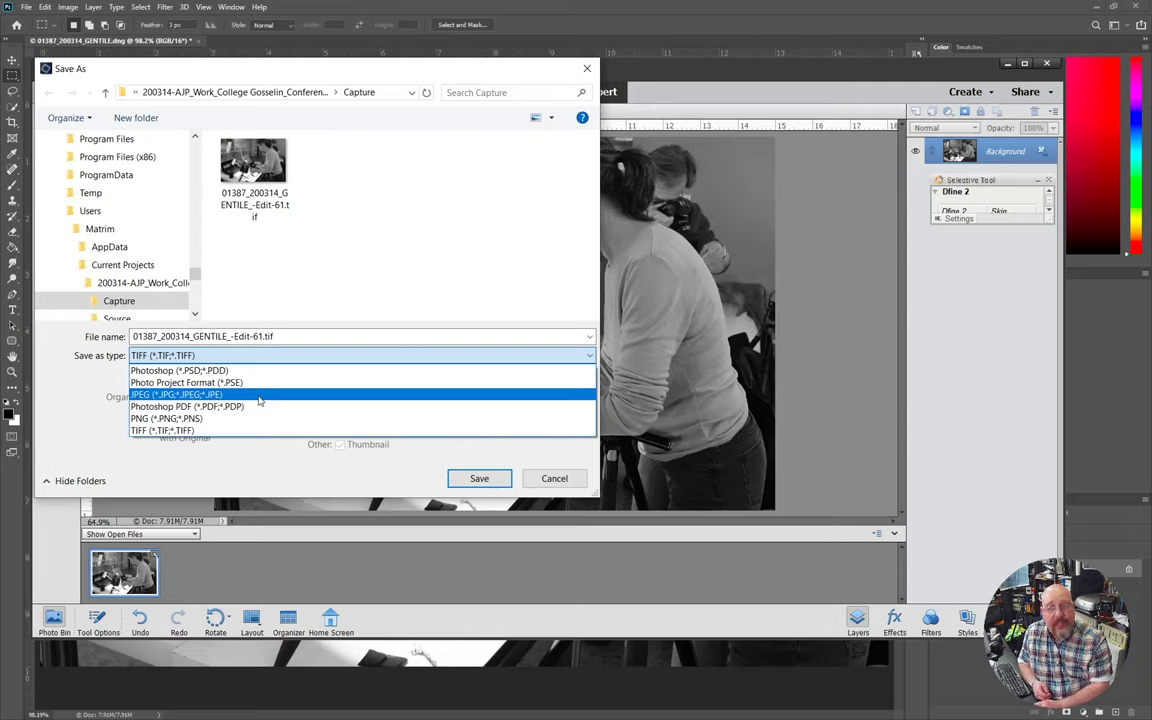
click(258, 398)
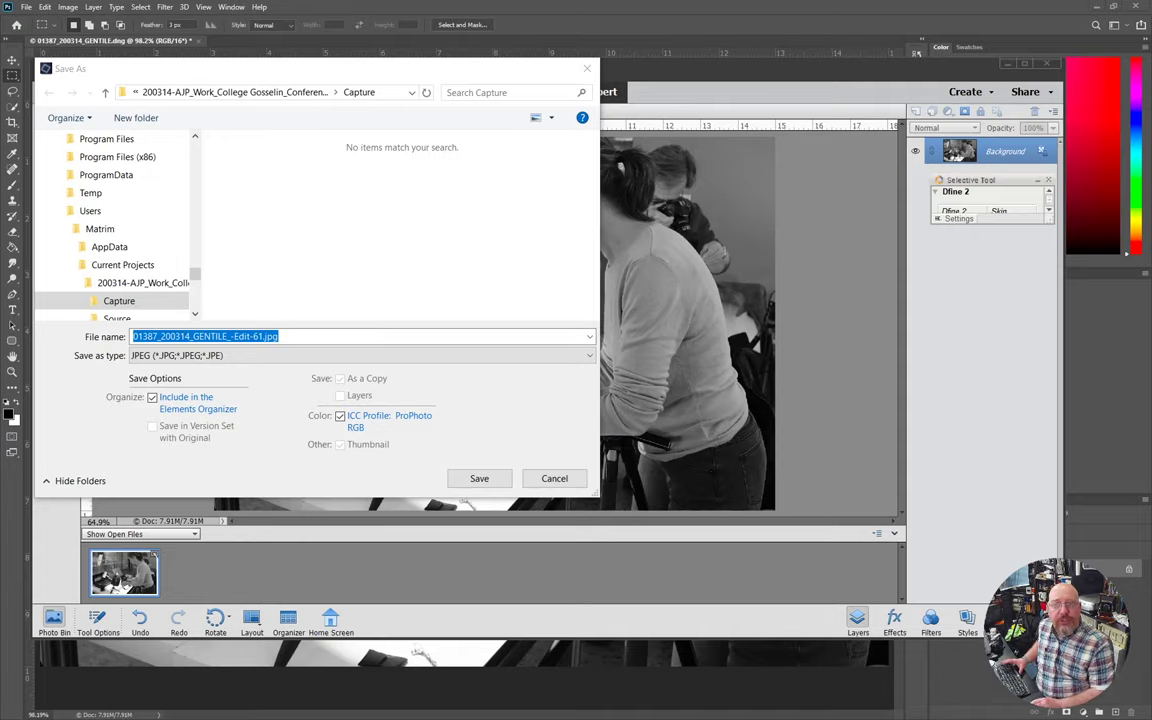
Step: Set L:\Downloads\Test as the destination folder and save the JPEG there under the suggested name
click(388, 94)
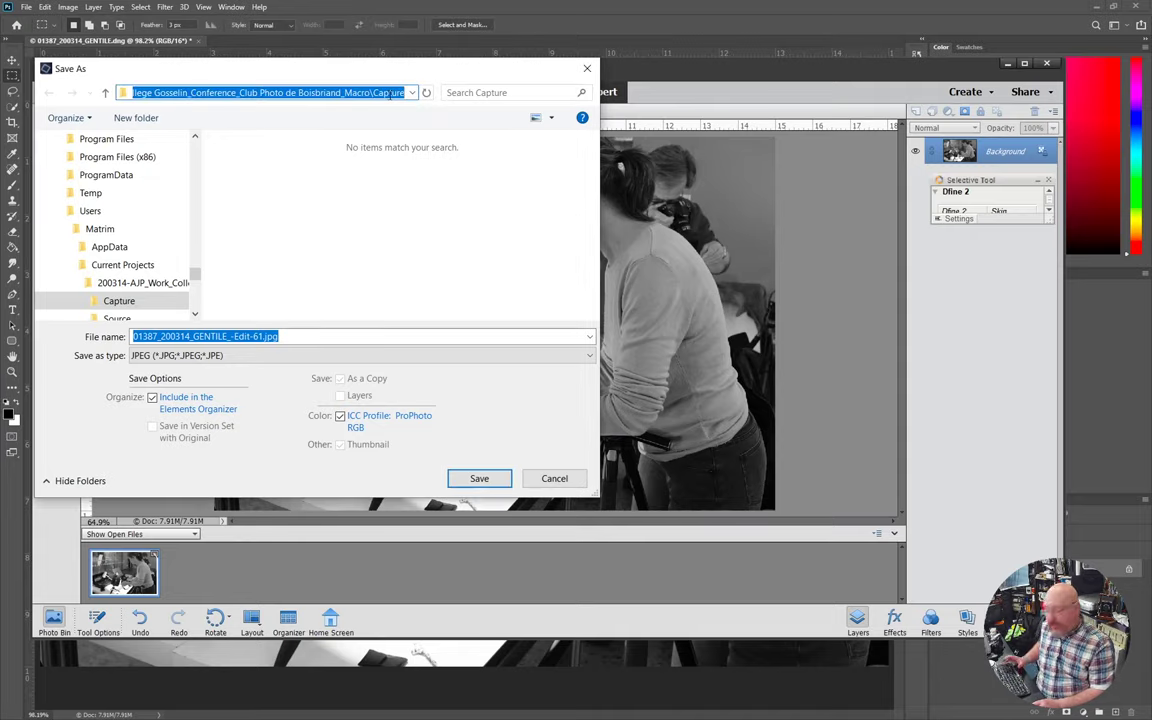
text(L:\Downloads\Test)
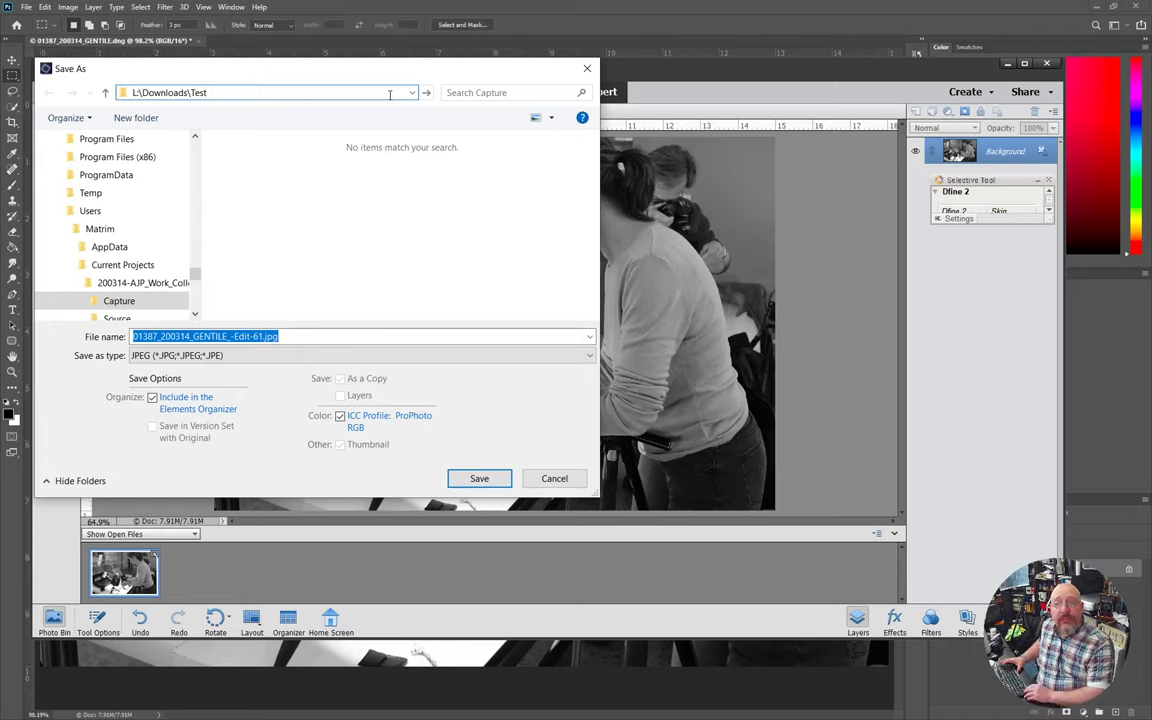
key(Return)
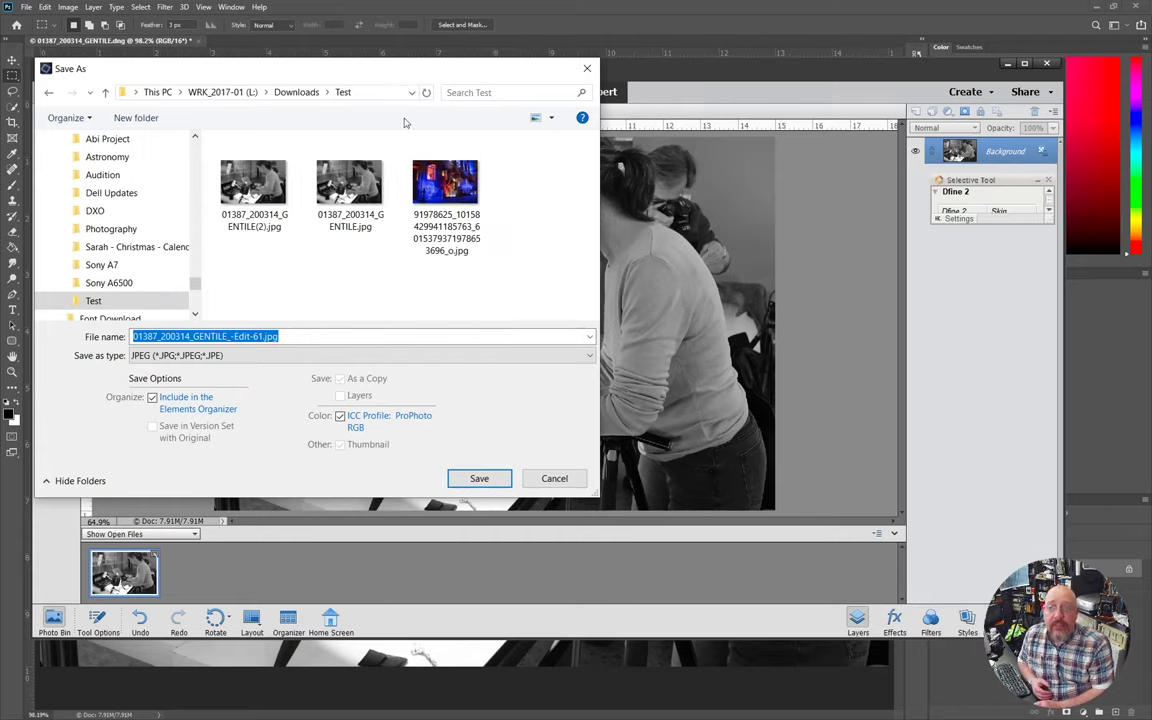
click(476, 480)
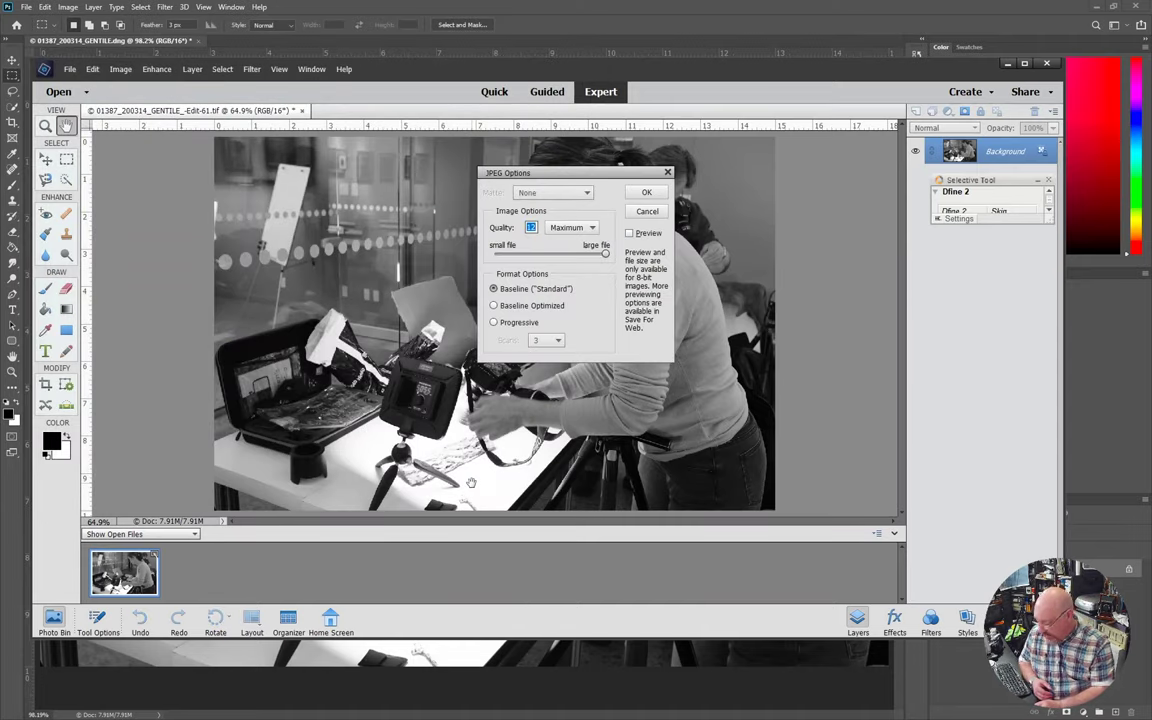
Step: Set the JPEG quality to 8 with the Baseline Optimized format and save the file
text(8)
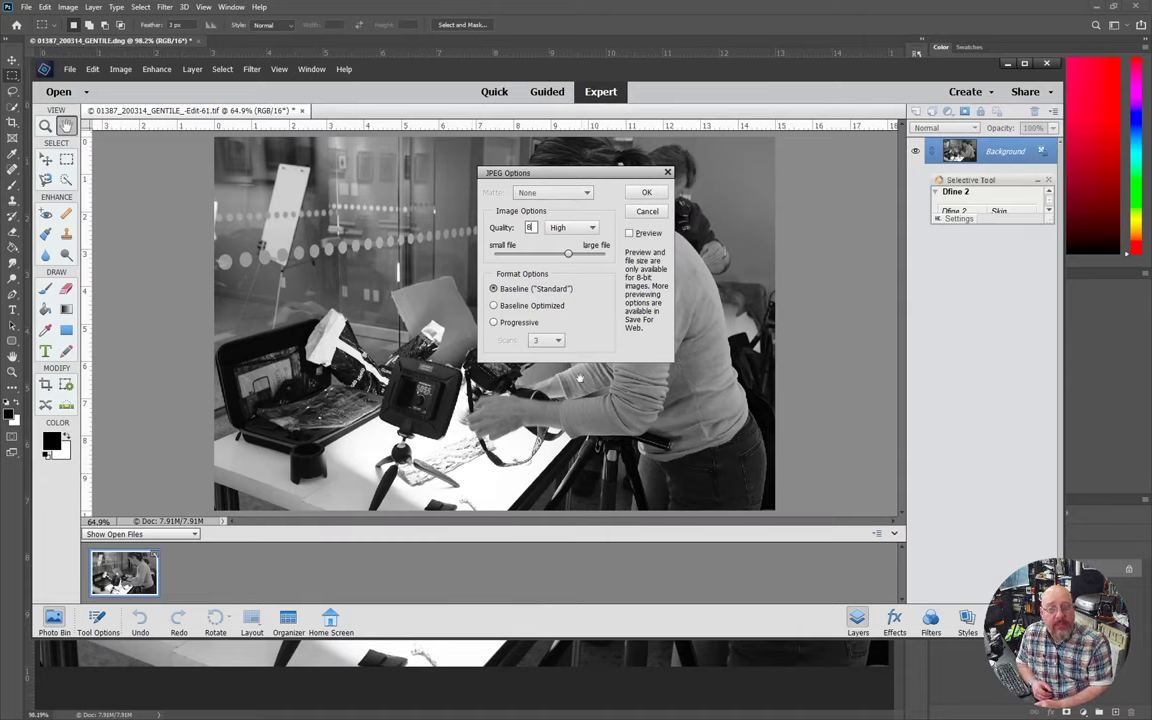
click(493, 305)
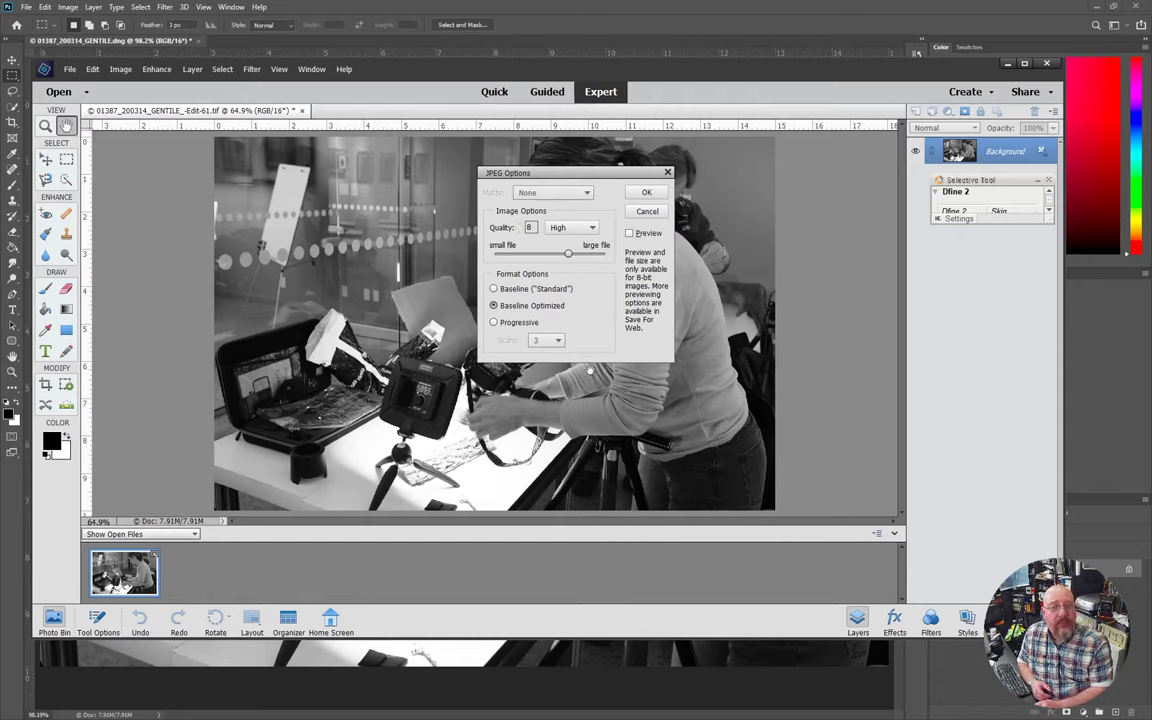
click(646, 192)
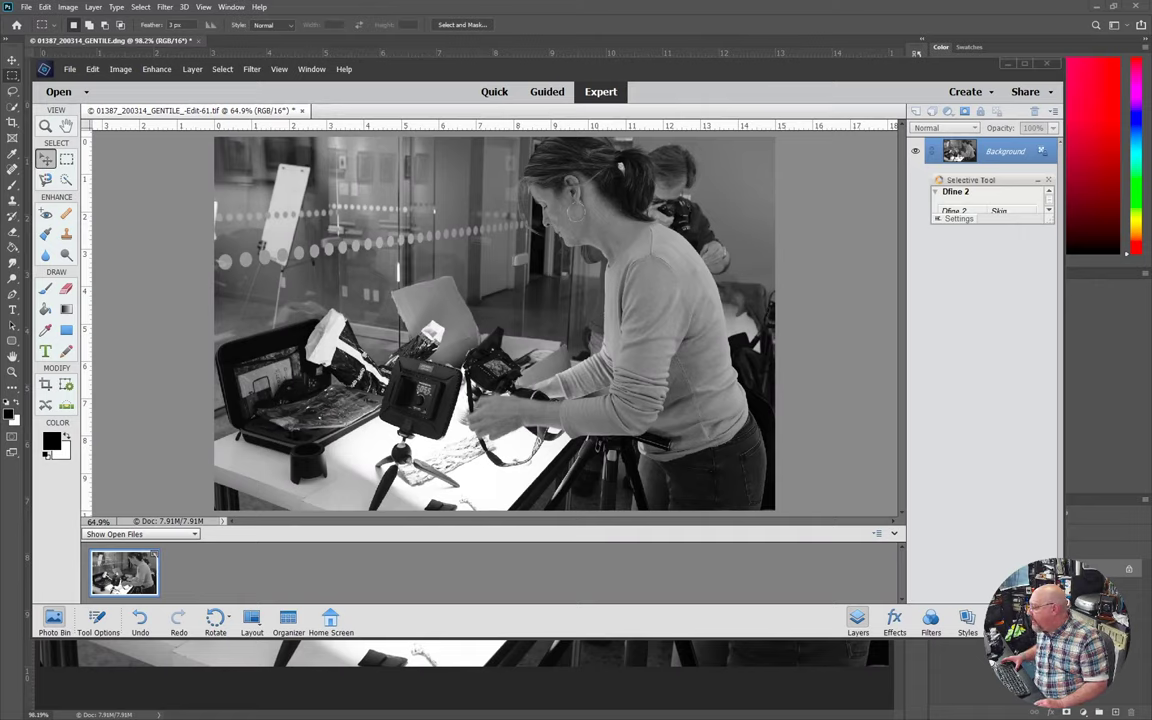
Step: Switch to the L:\Downloads\Test folder in File Explorer, check the newly saved -Edit-61 JPEG, and minimize the folder window
key(alt+Tab)
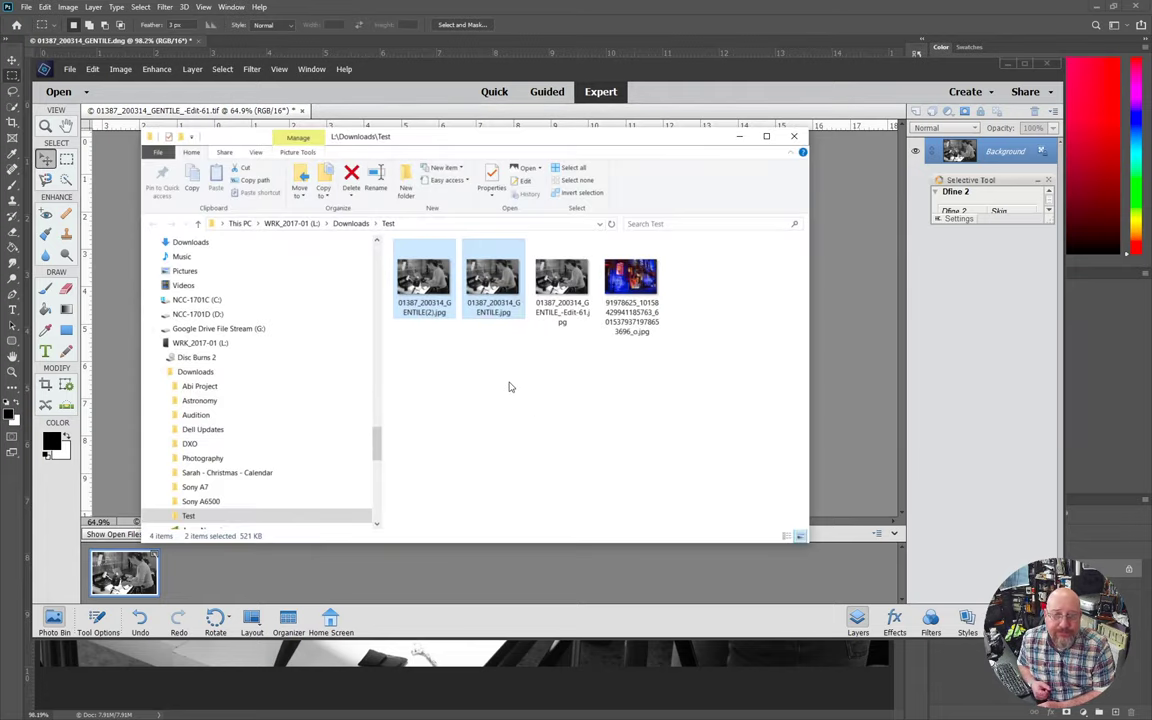
click(560, 285)
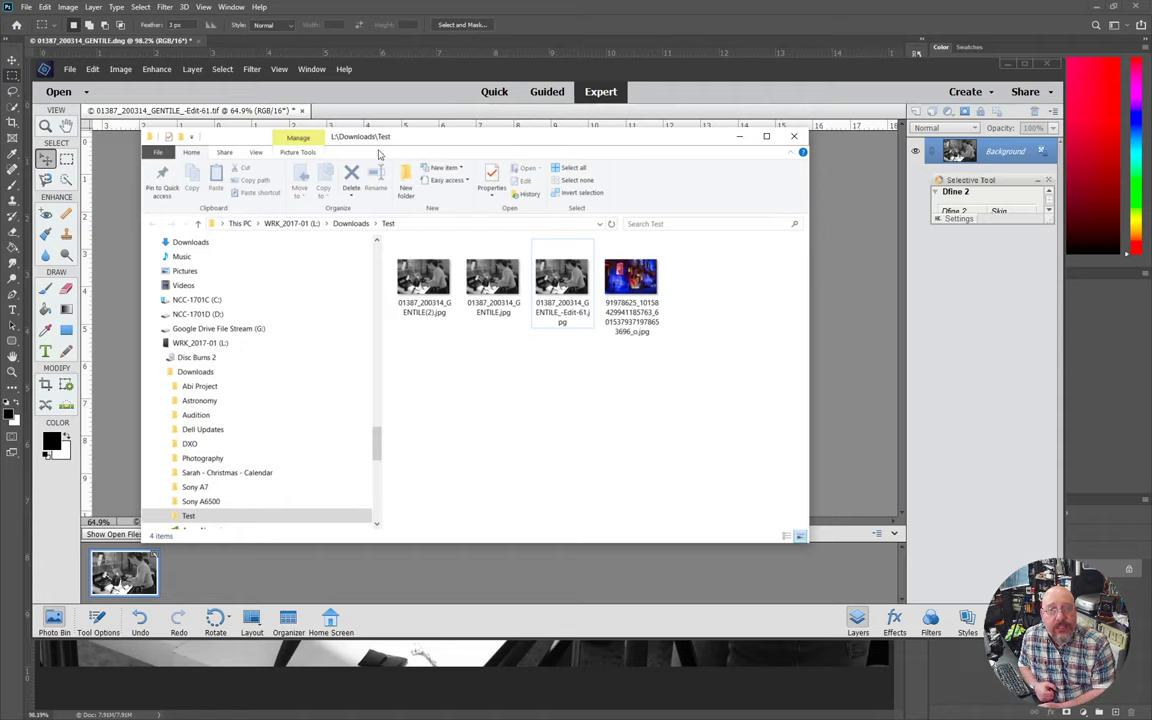
click(740, 140)
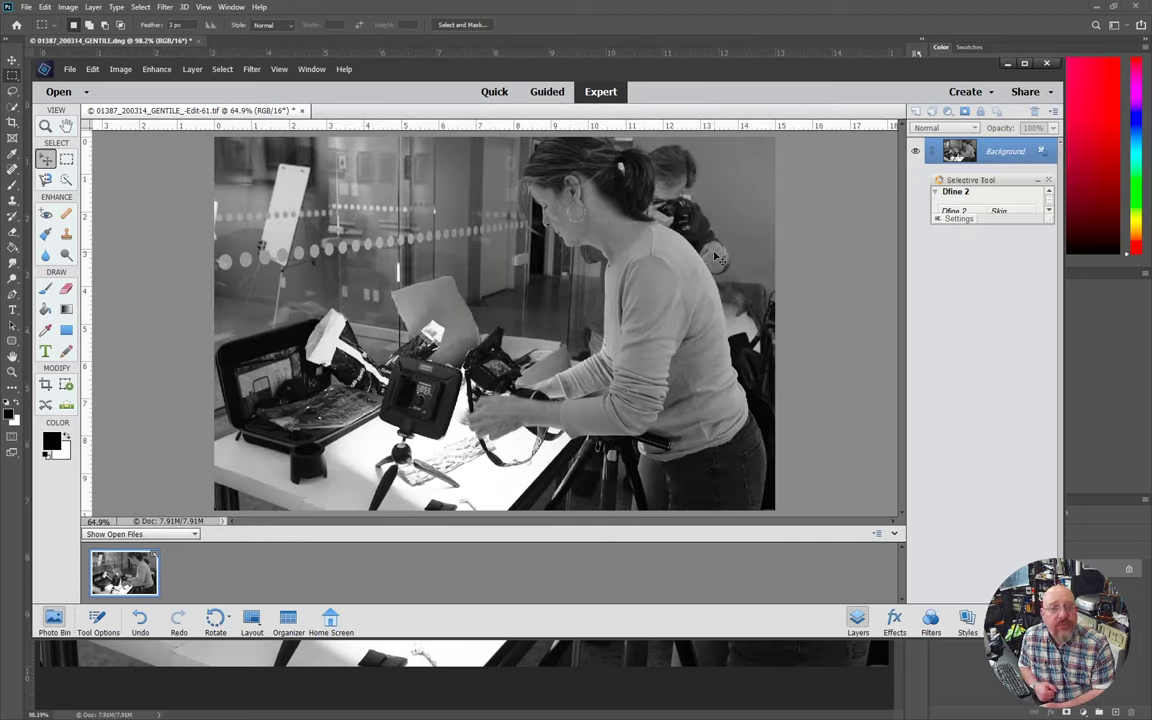
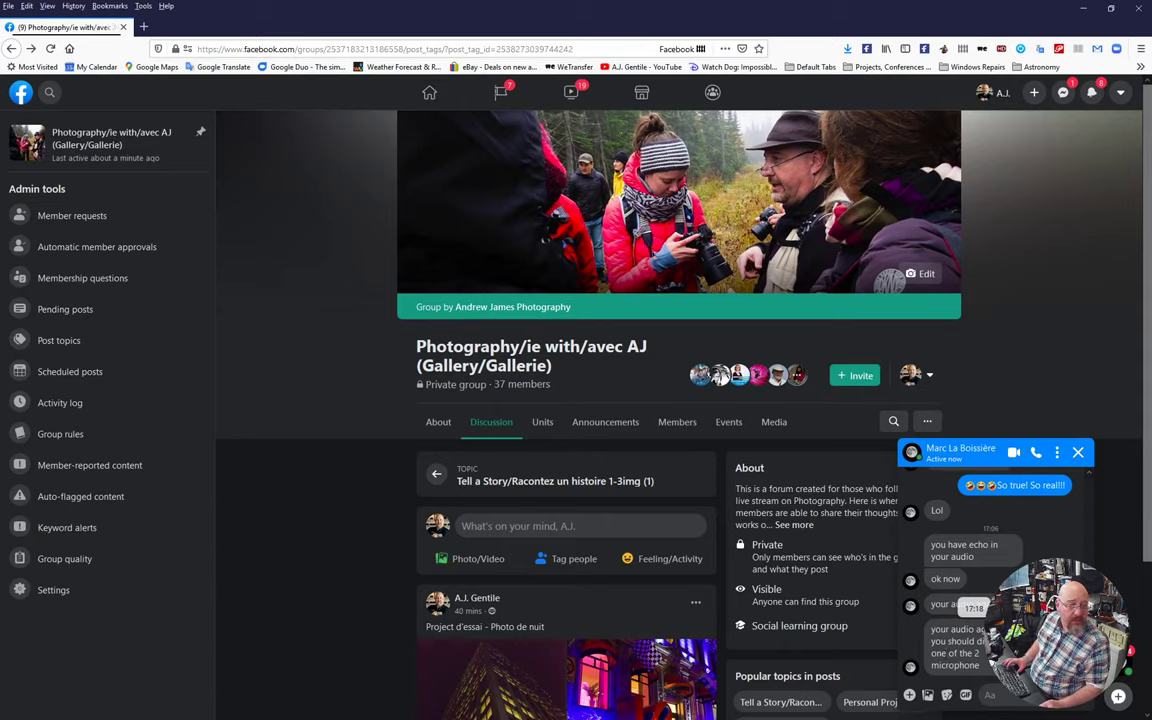
Step: Close the chat on the Facebook group page and open the desk and notebook photo from the group's media
click(1078, 452)
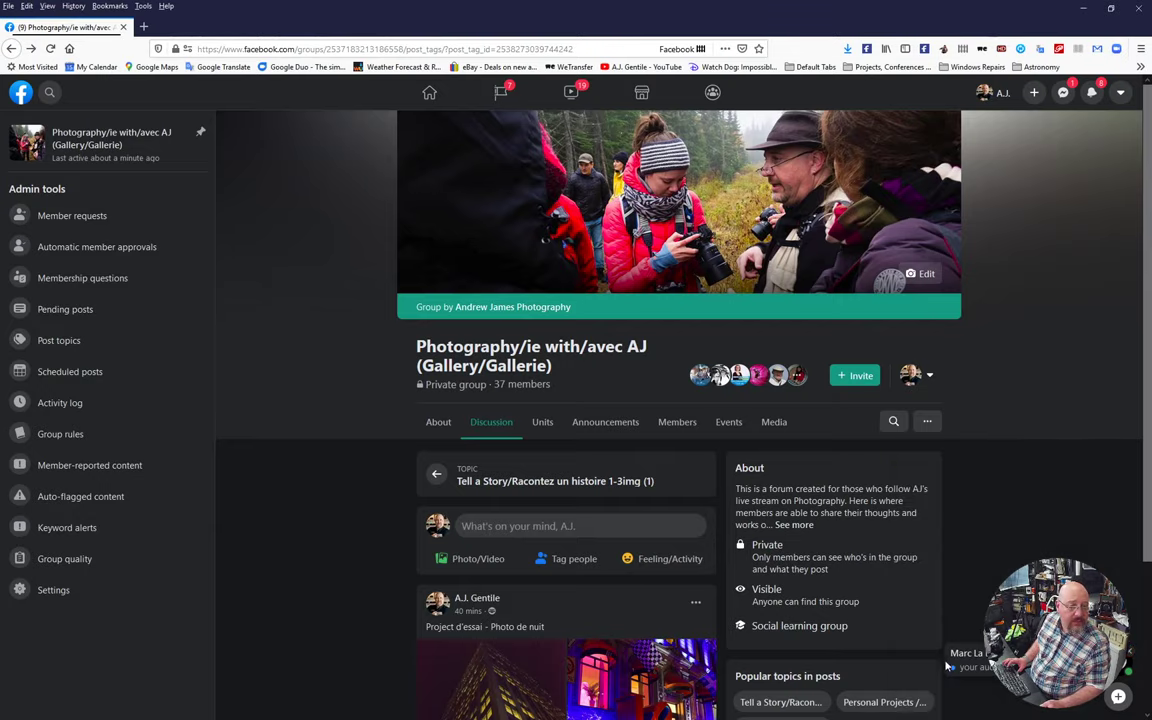
scroll(547, 545, down, 3)
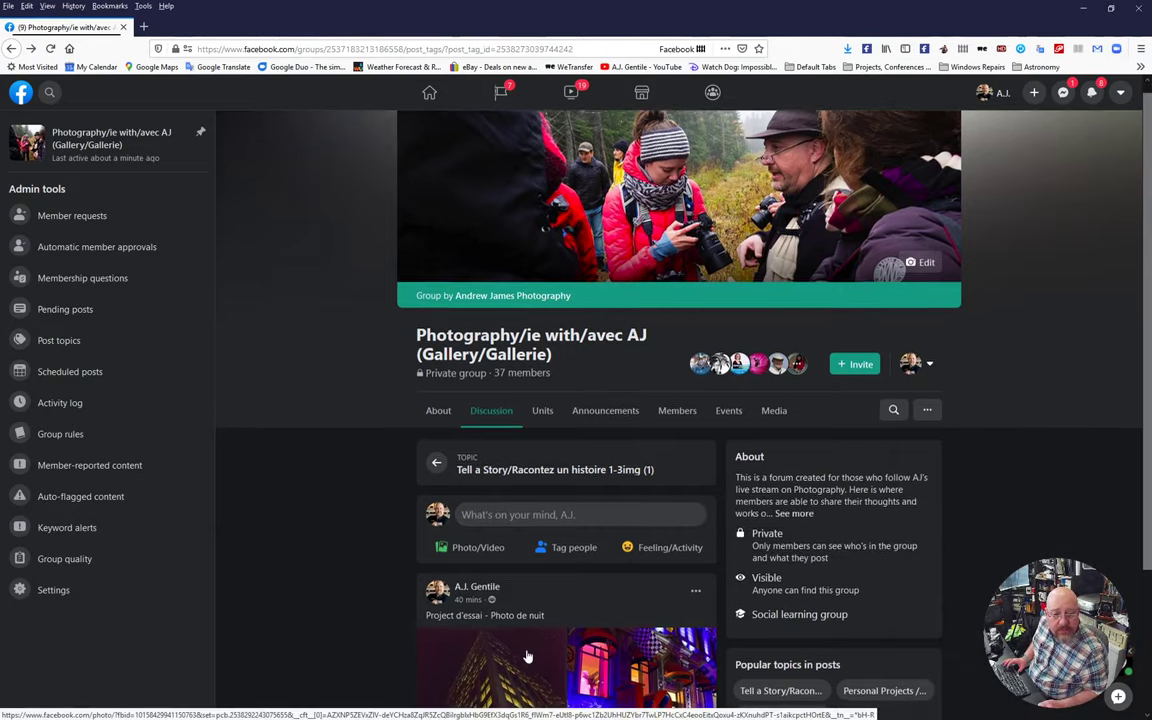
scroll(528, 655, up, 3)
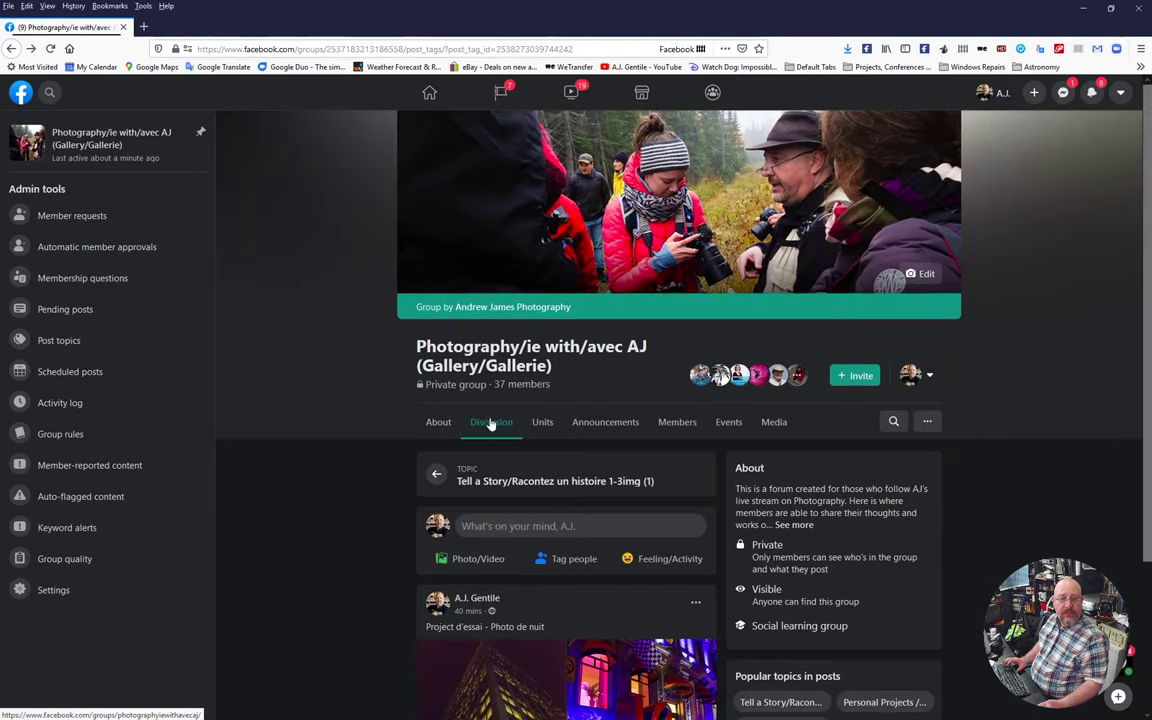
click(771, 428)
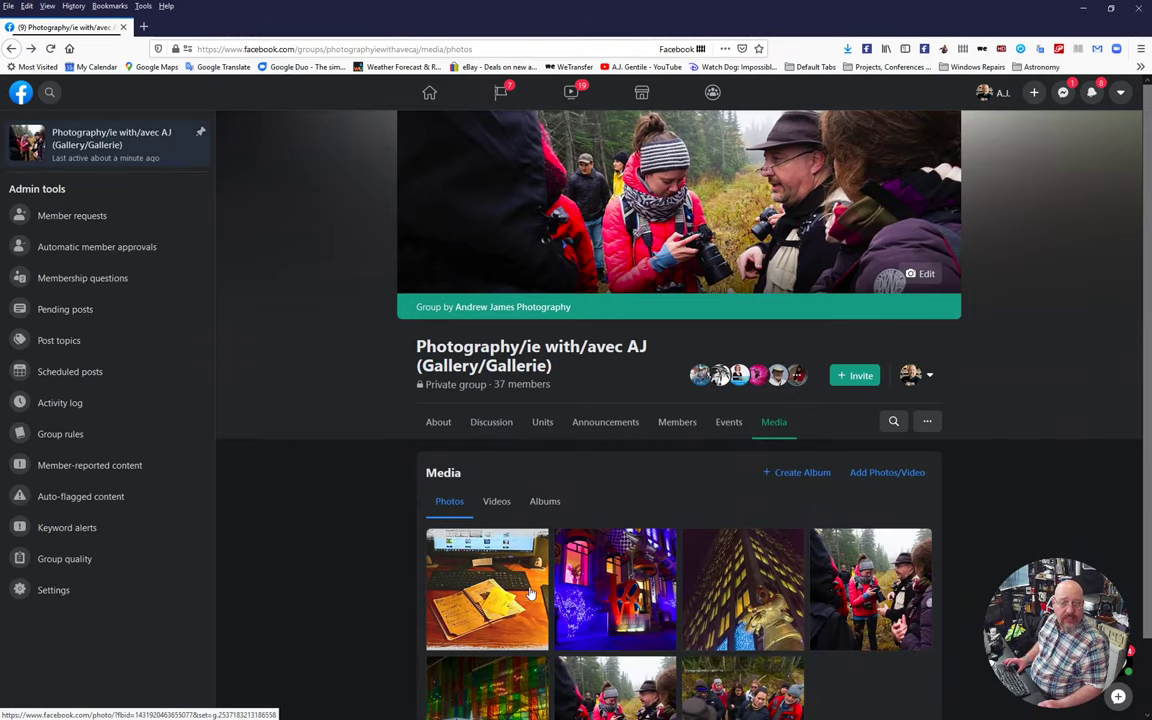
scroll(500, 560, down, 1)
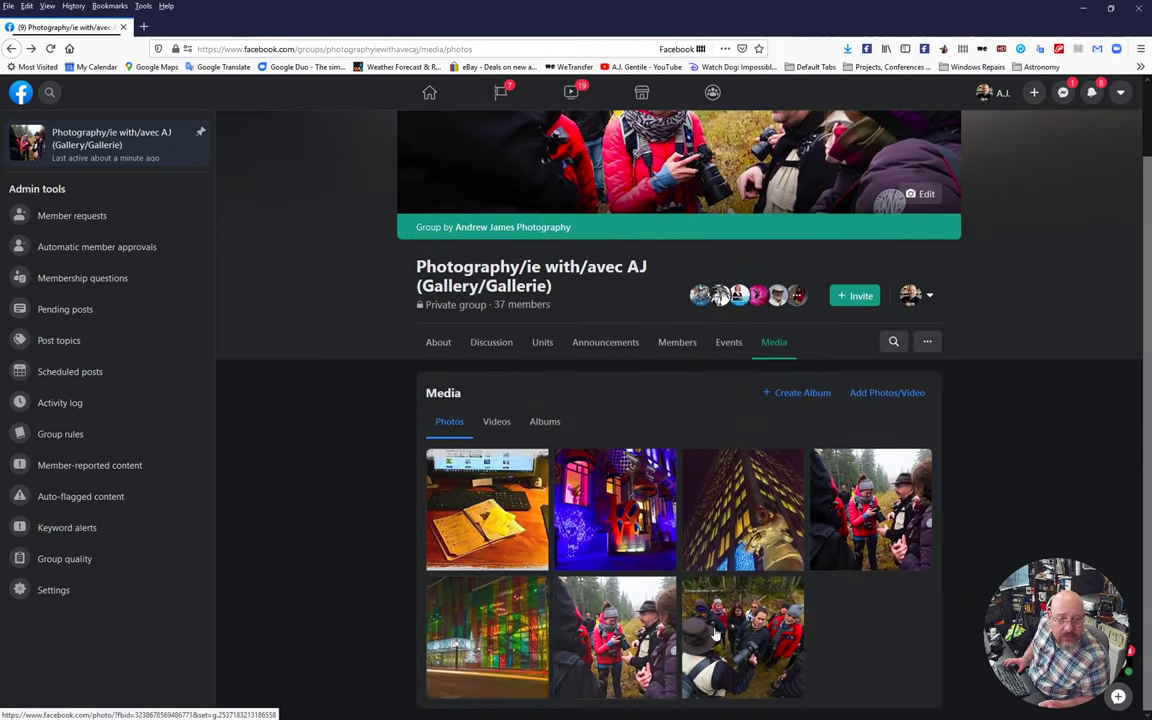
click(480, 522)
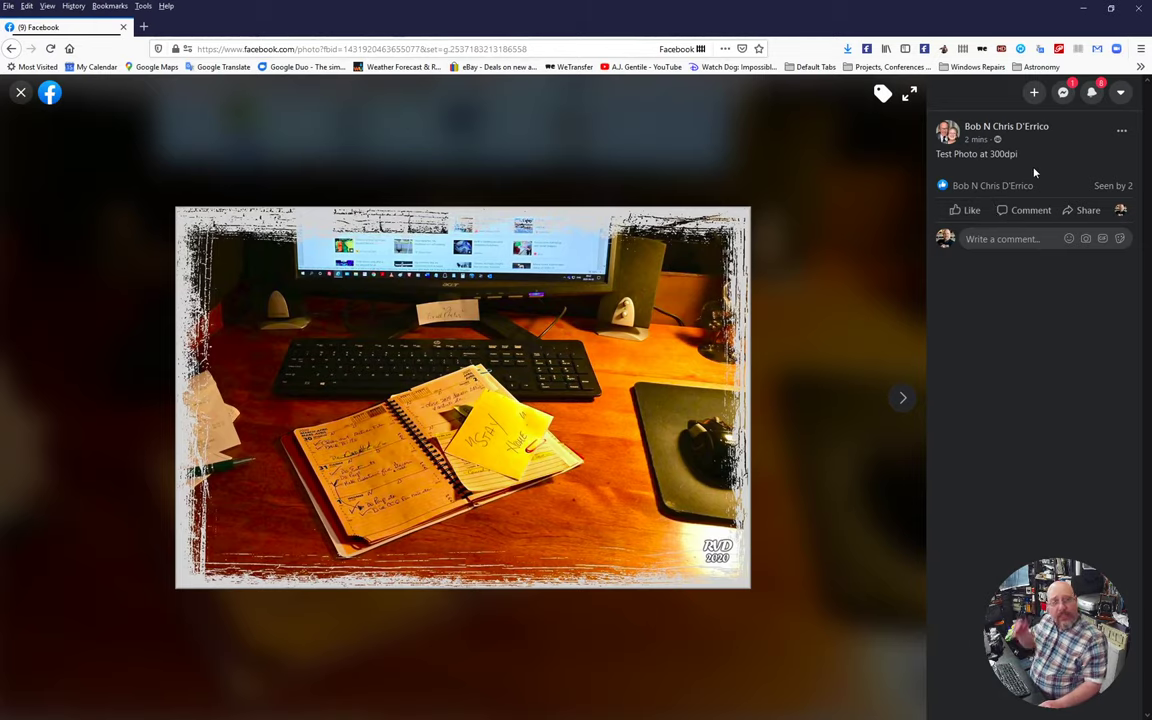
Step: Examine the desk photo's image info in the browser, including its general page details and media dimensions
right_click(467, 414)
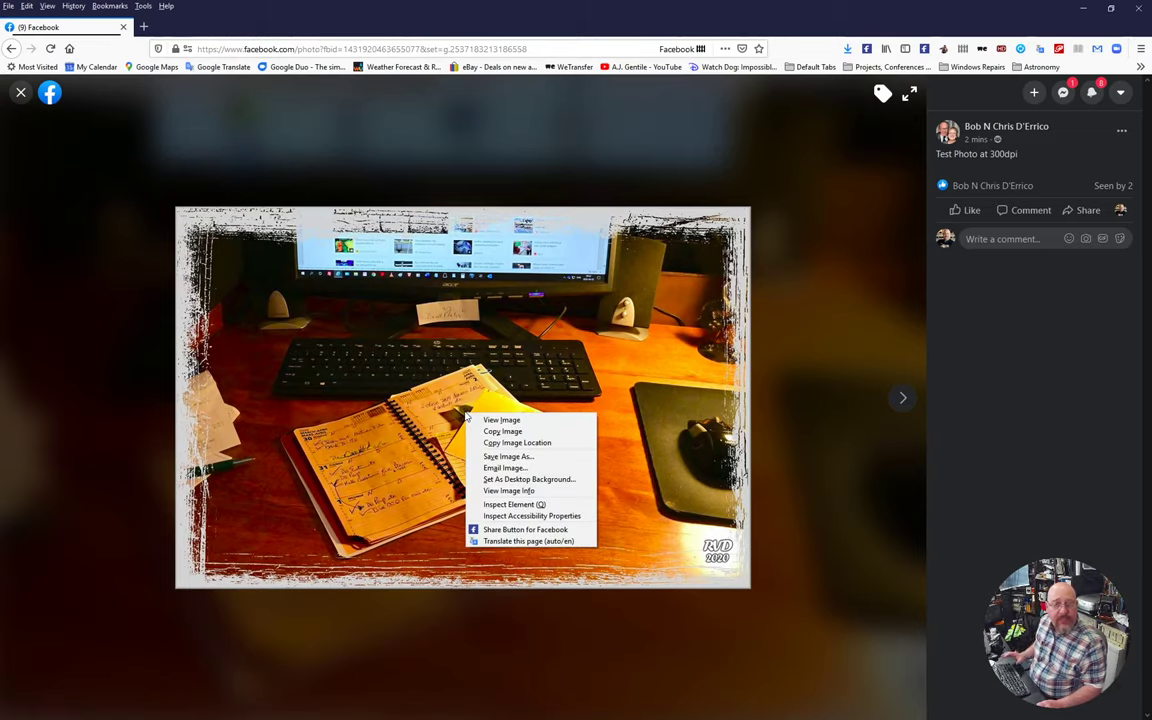
click(505, 491)
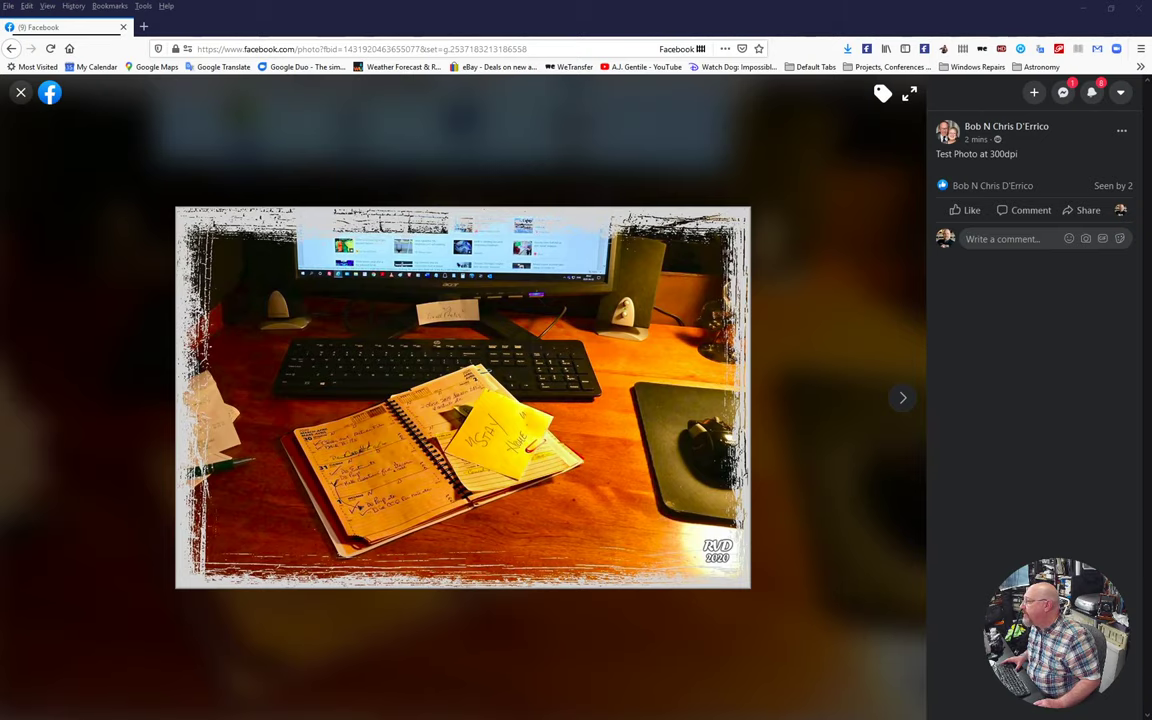
drag(340, 33, 521, 172)
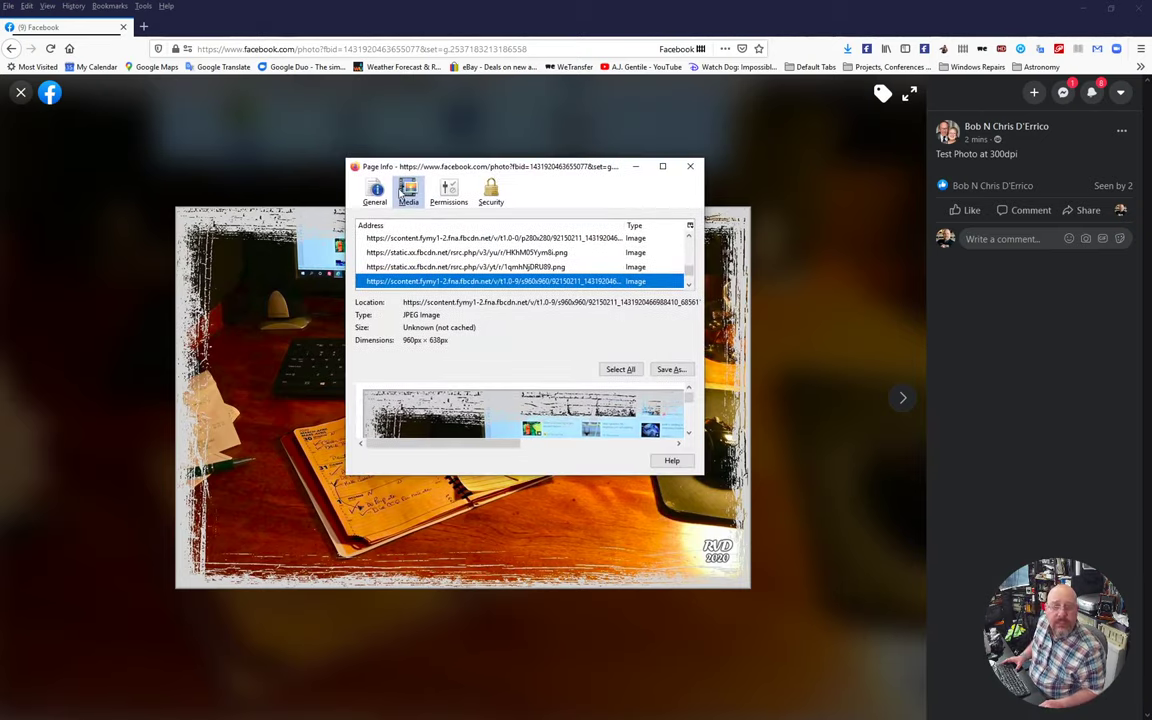
click(376, 190)
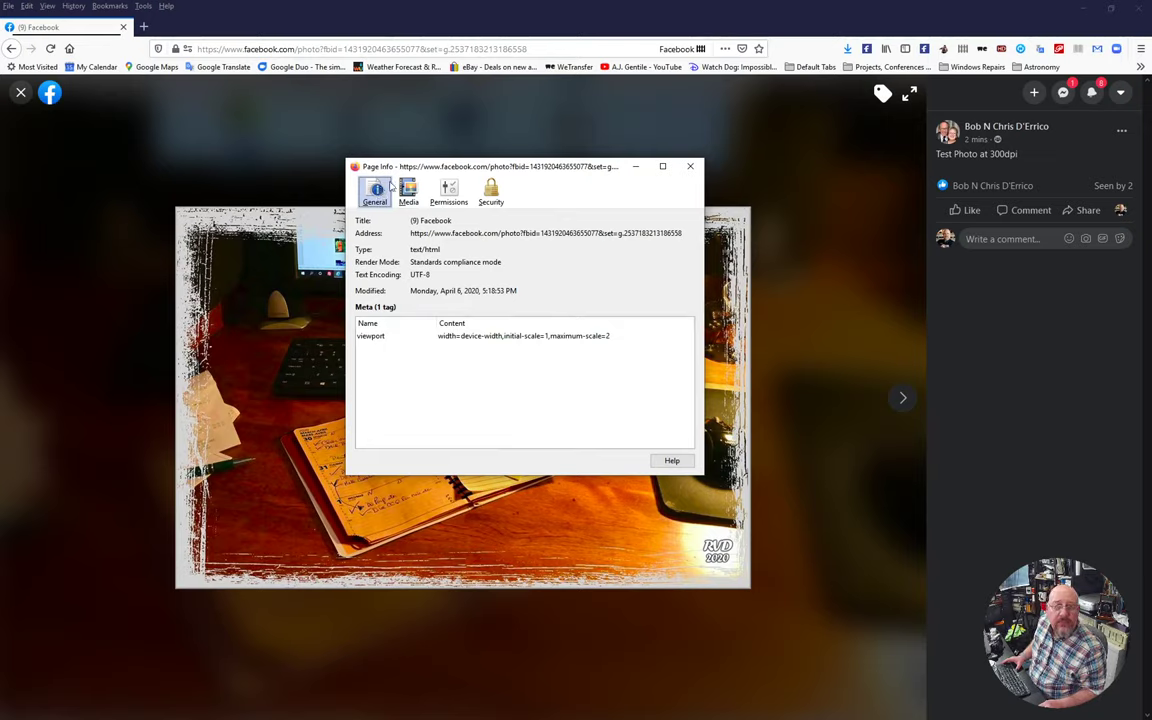
click(418, 200)
scroll(441, 283, down, 5)
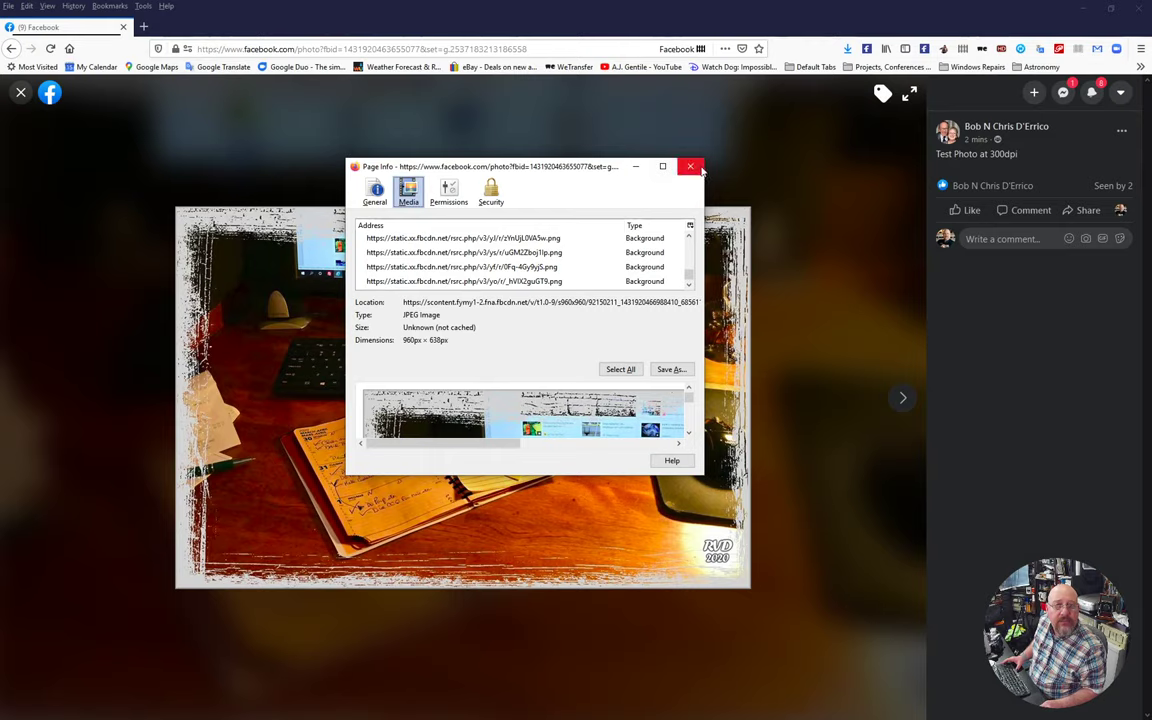
click(636, 166)
Step: Save the desk photo from Facebook to L:\Downloads\Test under the suggested file name
right_click(462, 332)
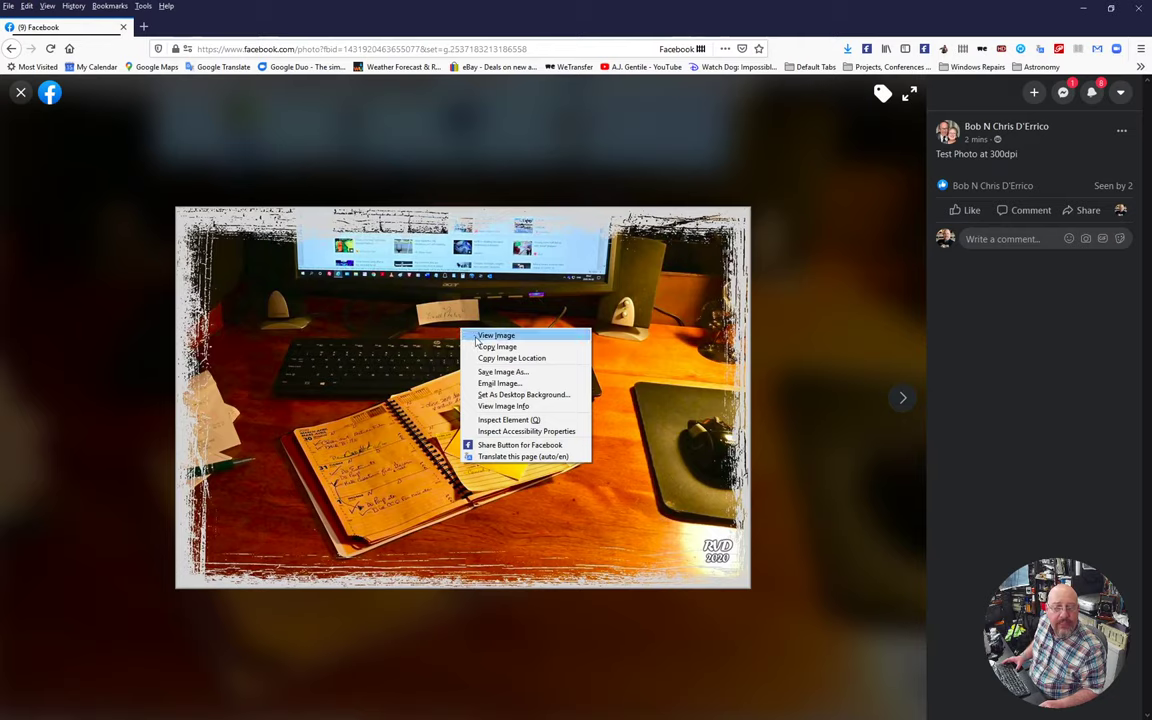
click(488, 371)
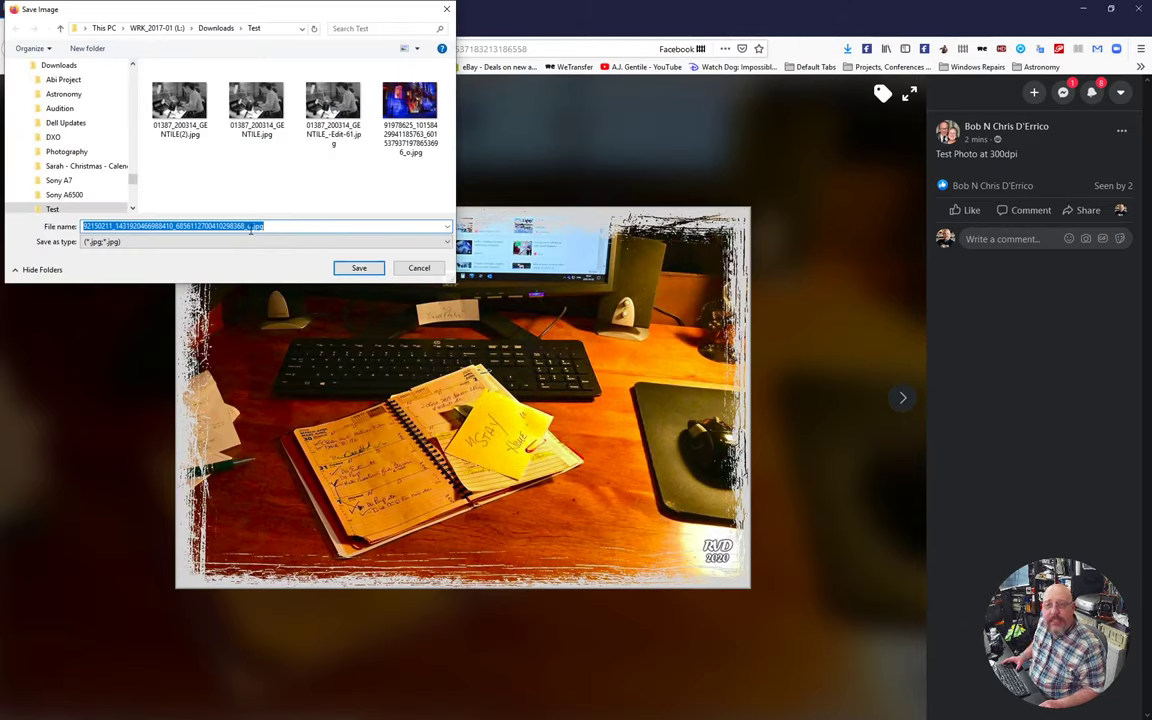
click(343, 267)
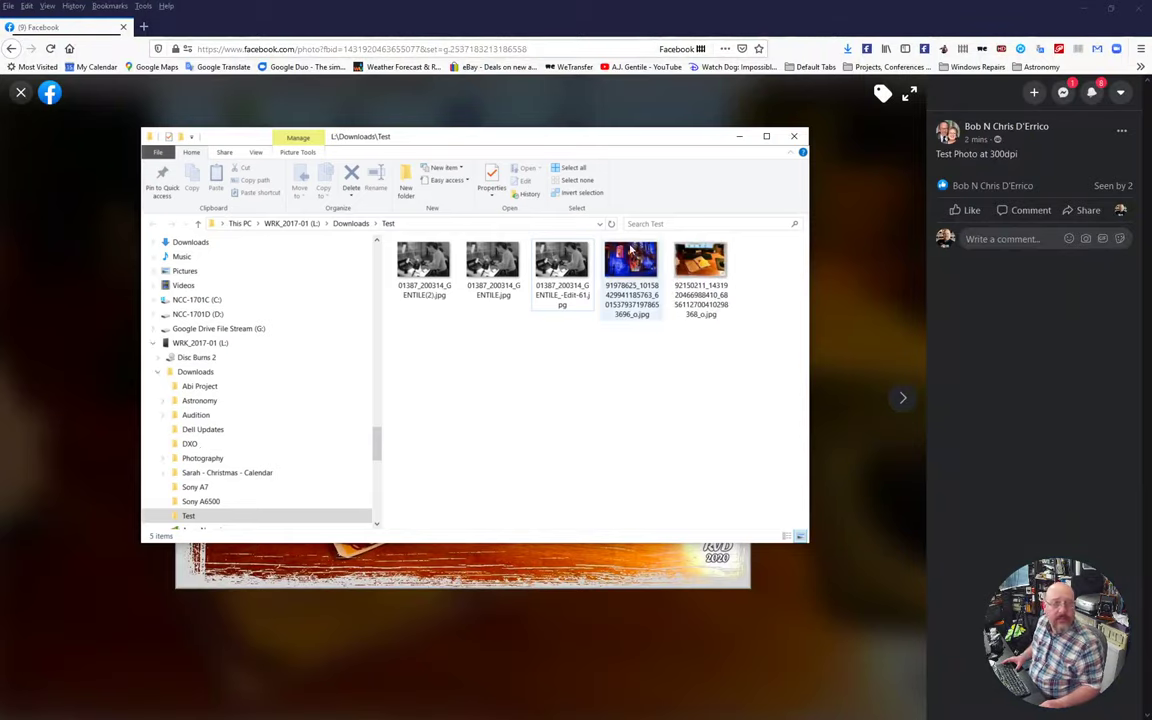
Step: Open the downloaded desk photo in Photos and compare its displayed size with the folder's other images, full screen and windowed
click(706, 256)
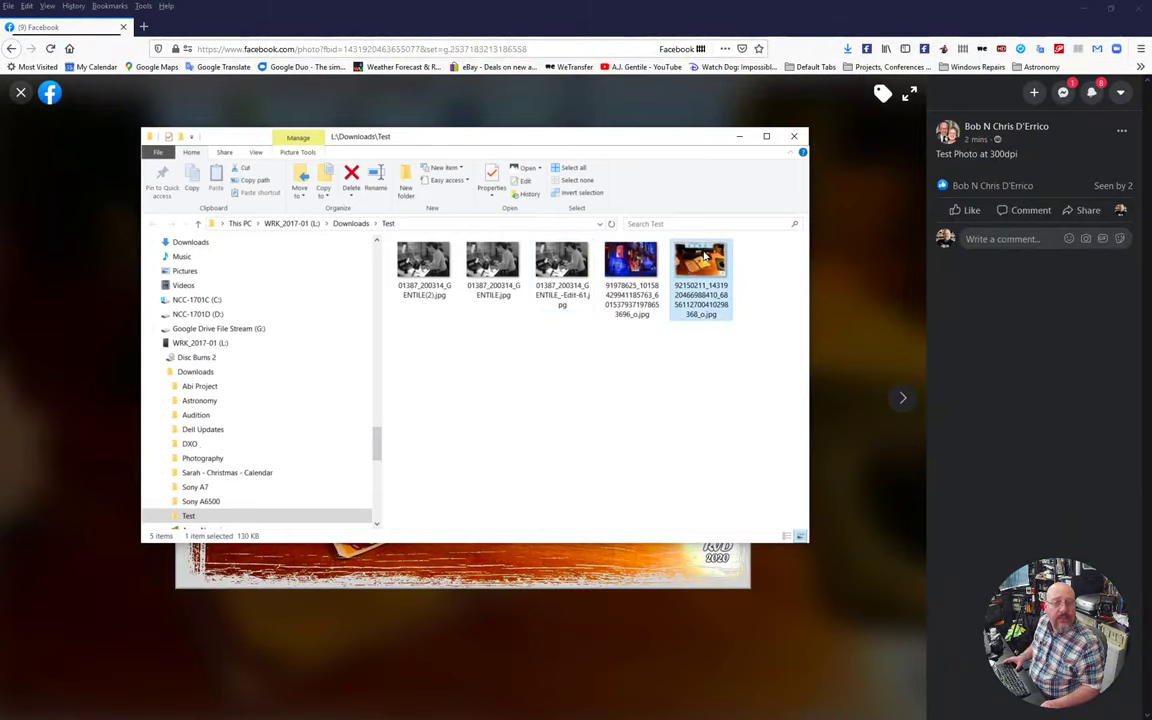
double_click(706, 256)
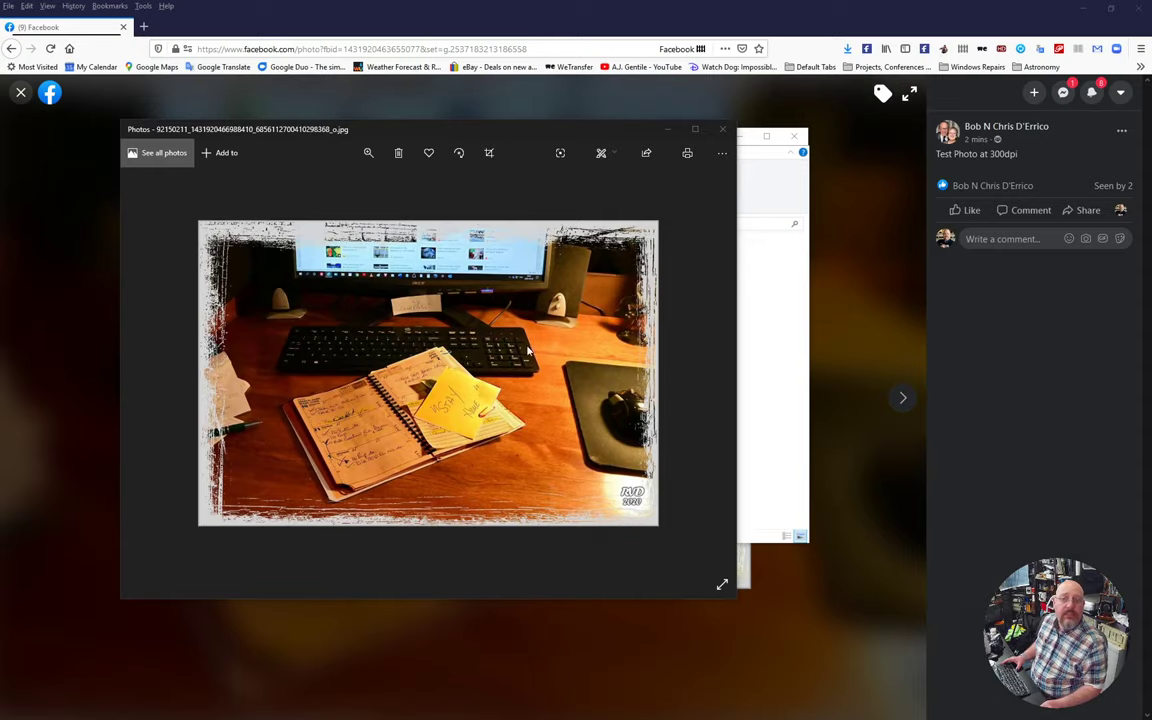
click(722, 584)
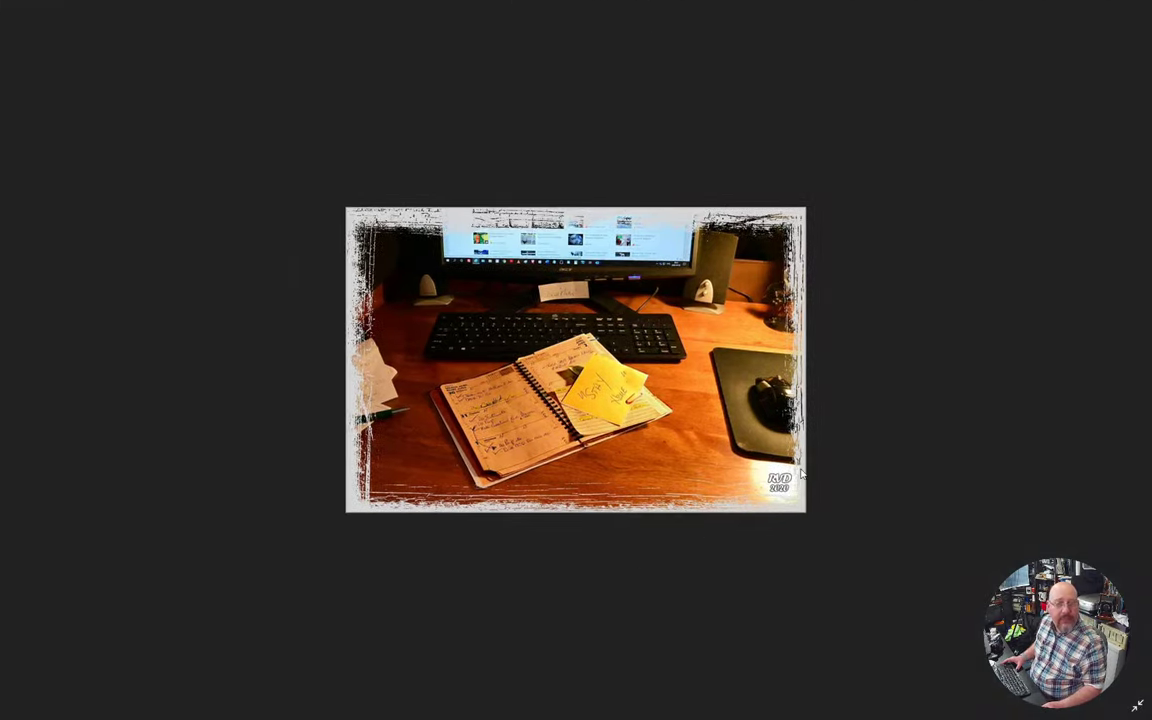
key(Right)
key(Right)
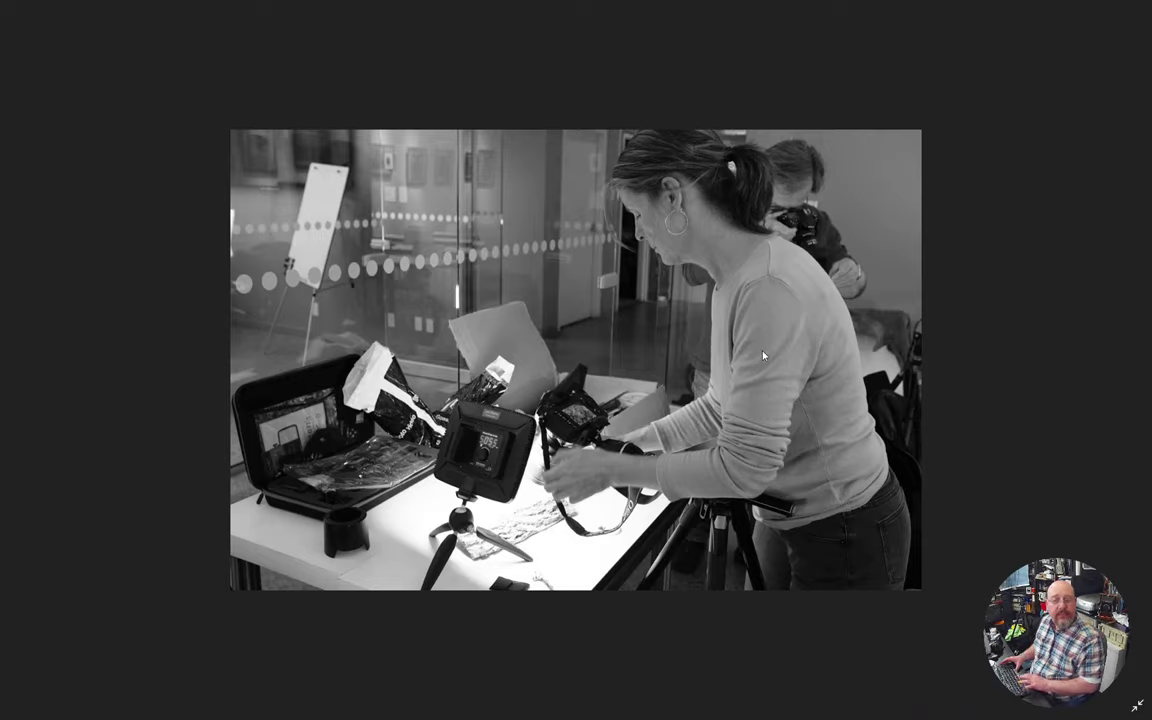
key(Escape)
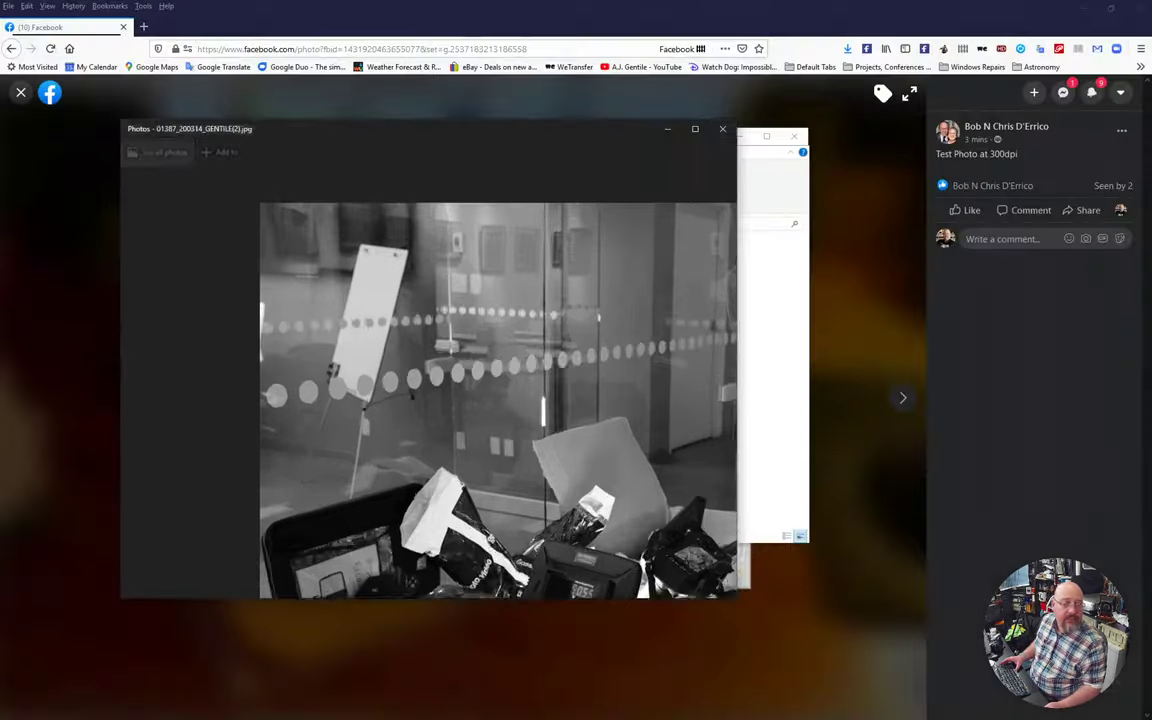
click(708, 375)
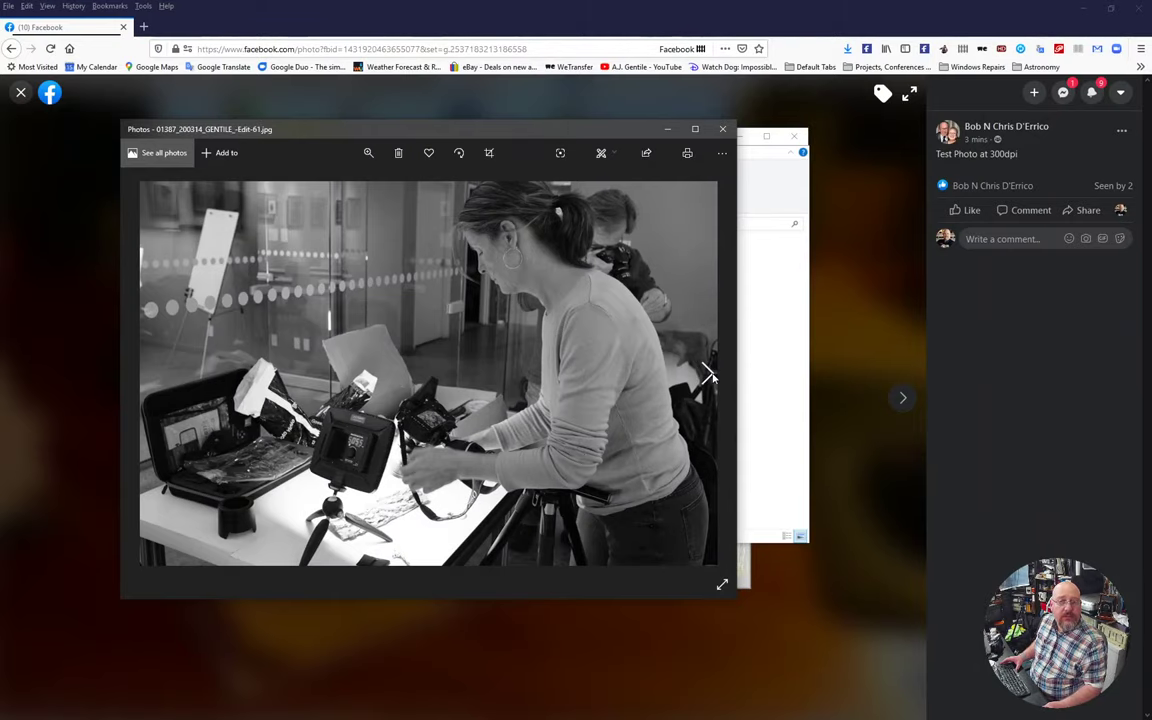
click(708, 375)
click(710, 374)
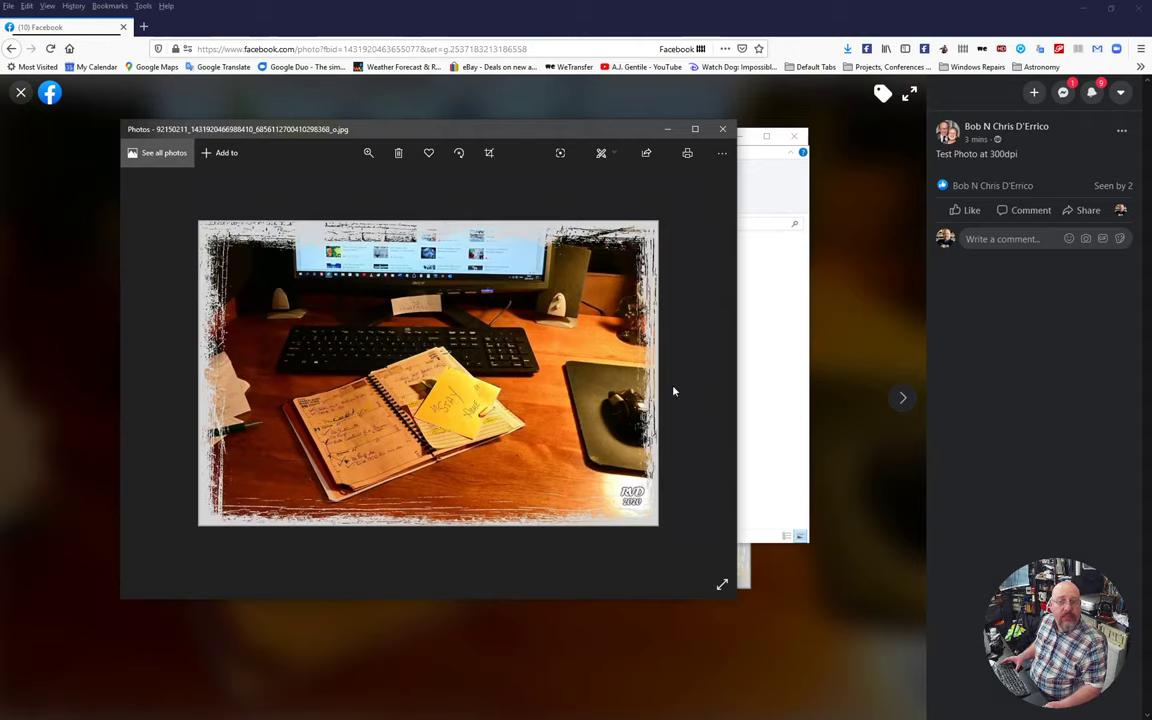
Step: Open the downloaded desk photo's file properties and examine the image dimensions and resolution in its details
click(773, 361)
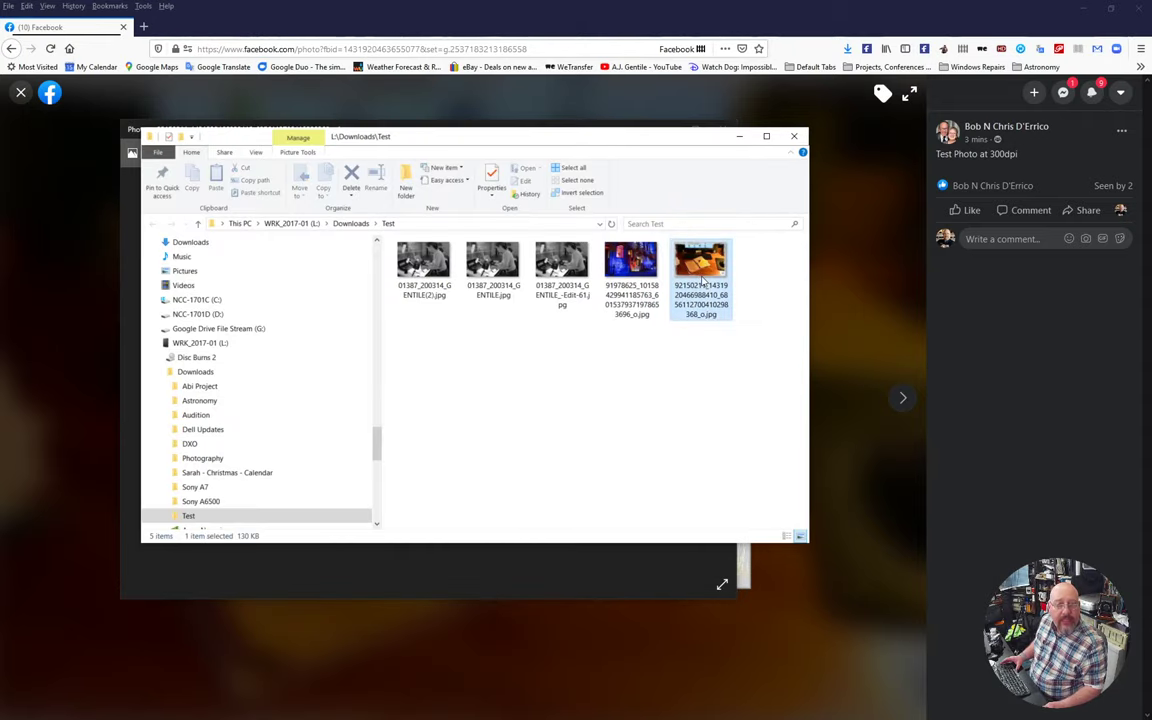
right_click(700, 262)
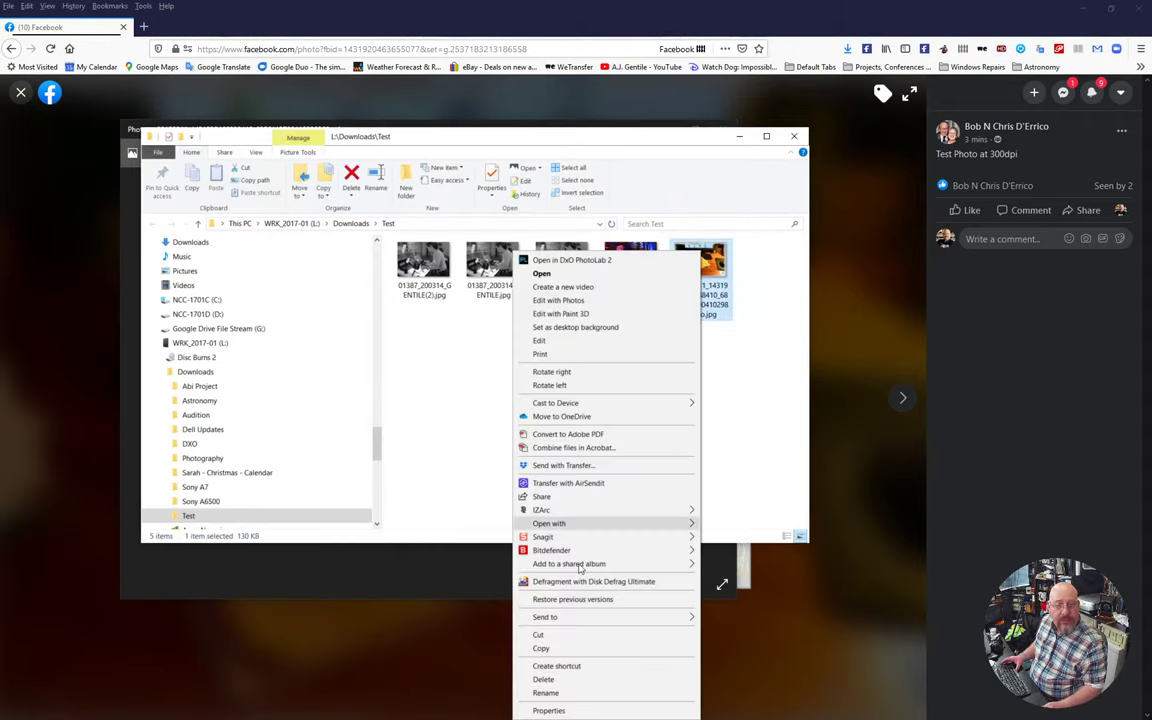
click(567, 711)
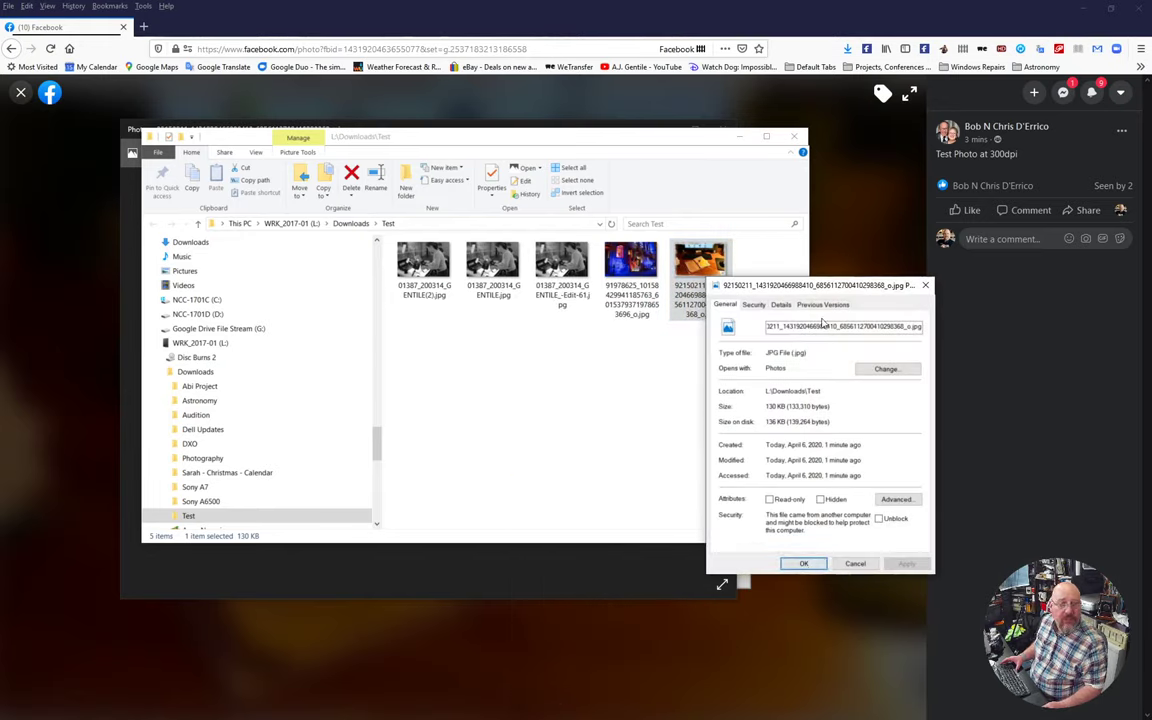
click(781, 304)
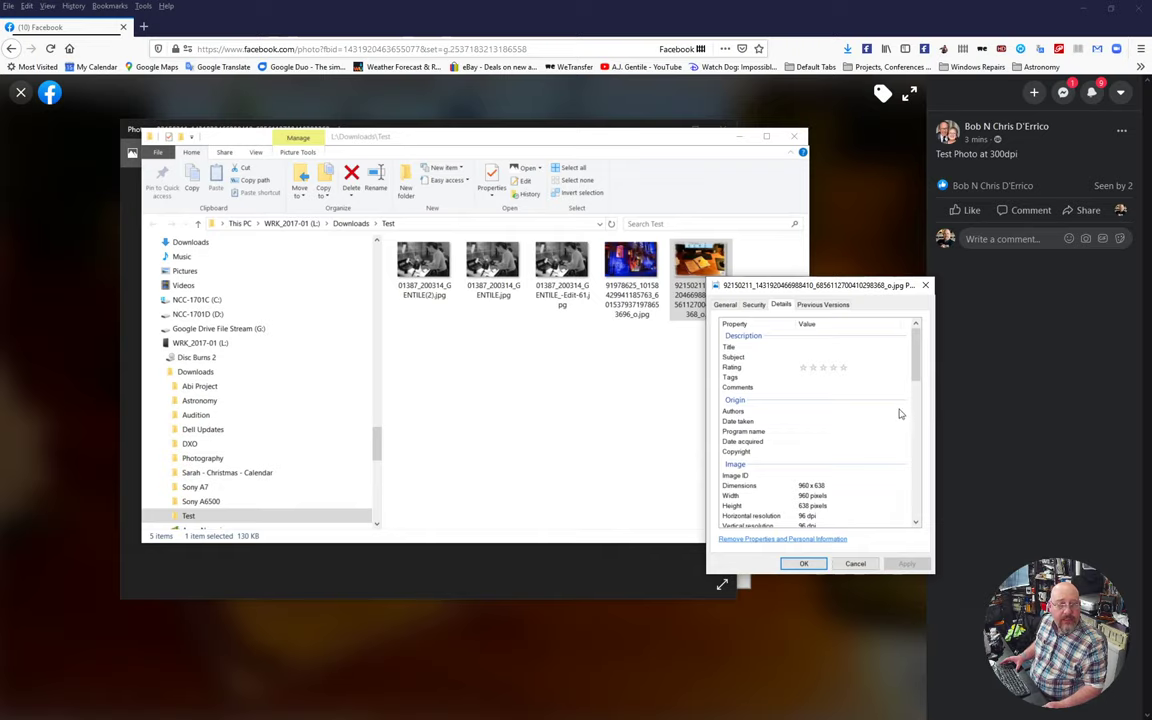
scroll(840, 405, down, 4)
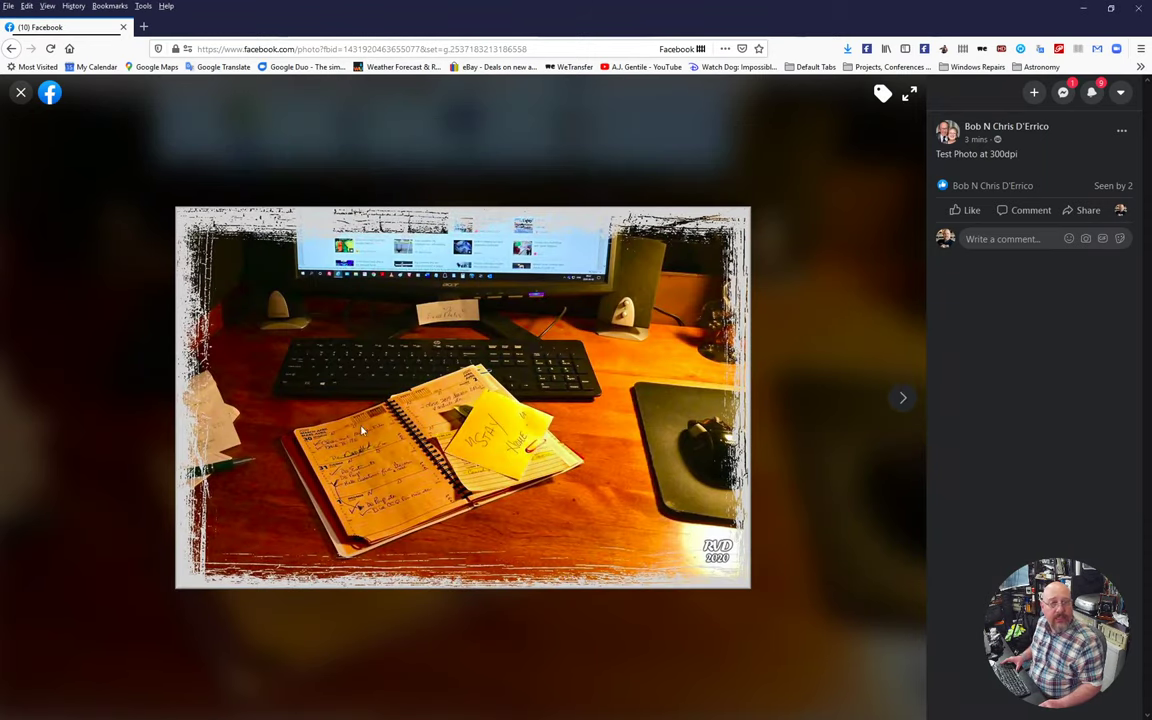
Step: Reopen the Facebook photo's image info and place it beside the downloaded file's properties to compare the dimensions
right_click(398, 370)
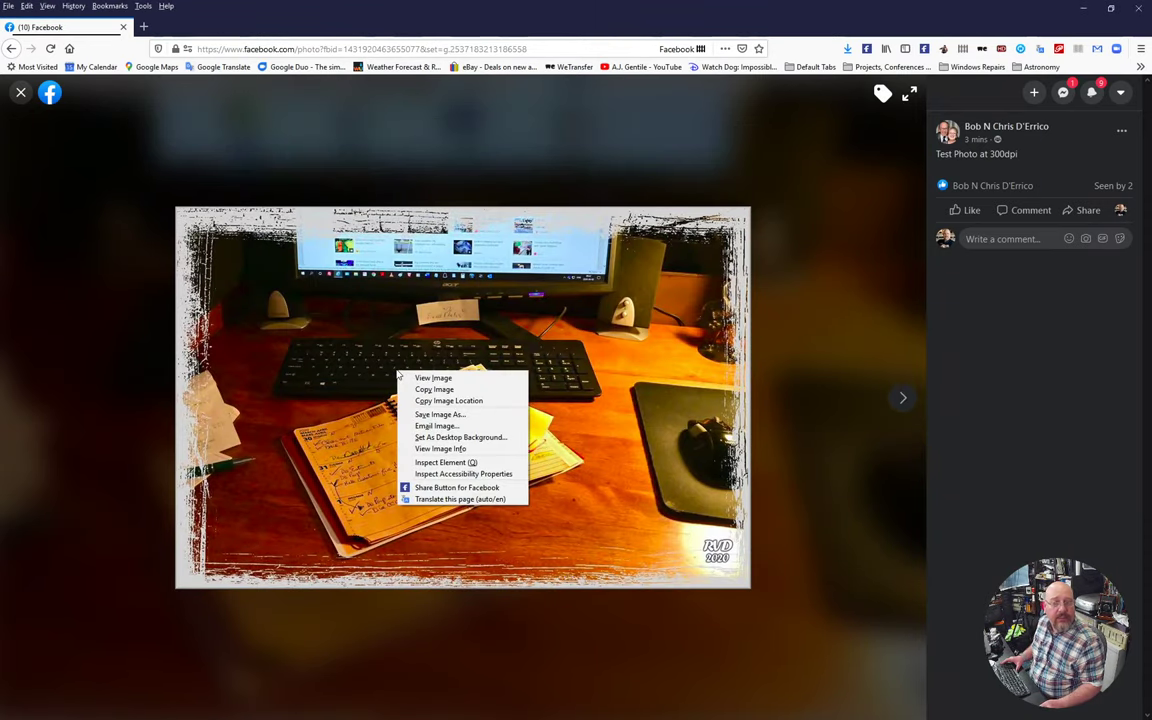
click(440, 448)
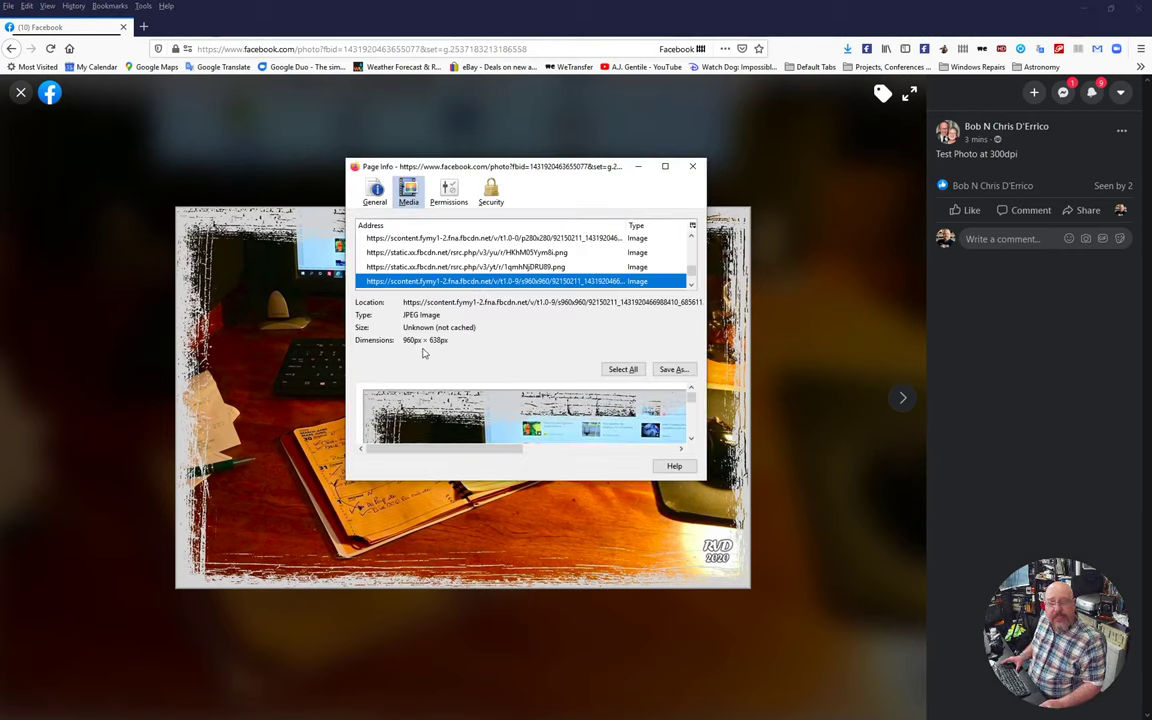
drag(524, 173, 386, 158)
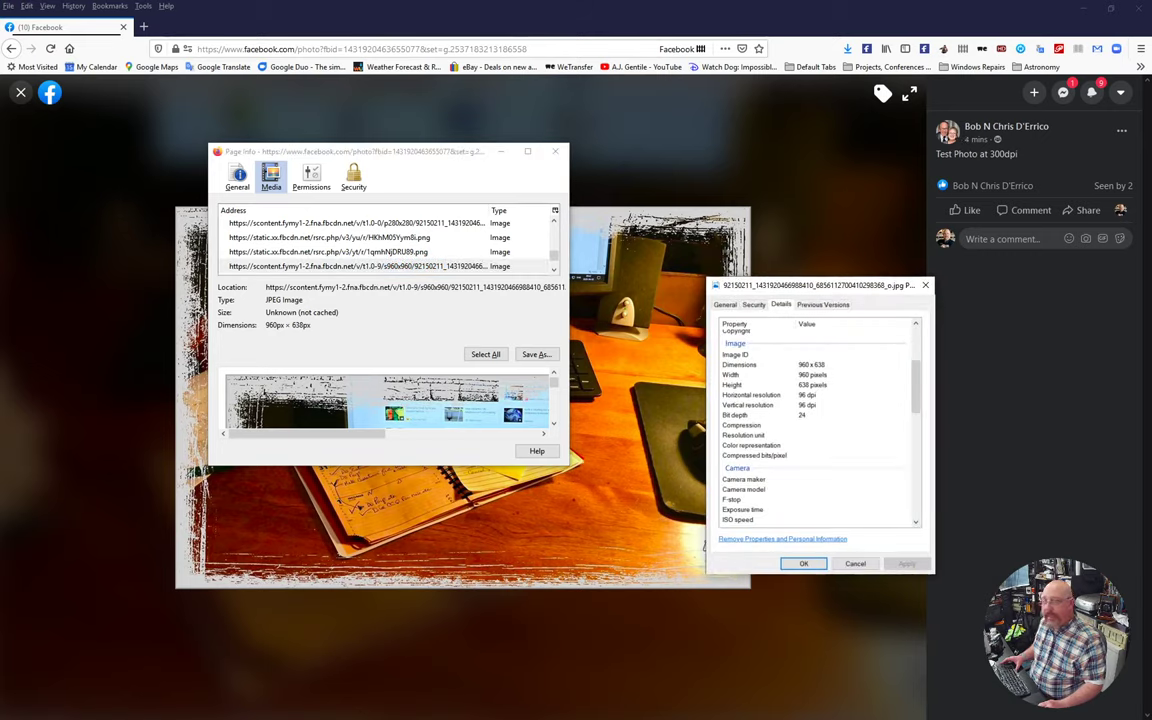
drag(848, 288, 712, 145)
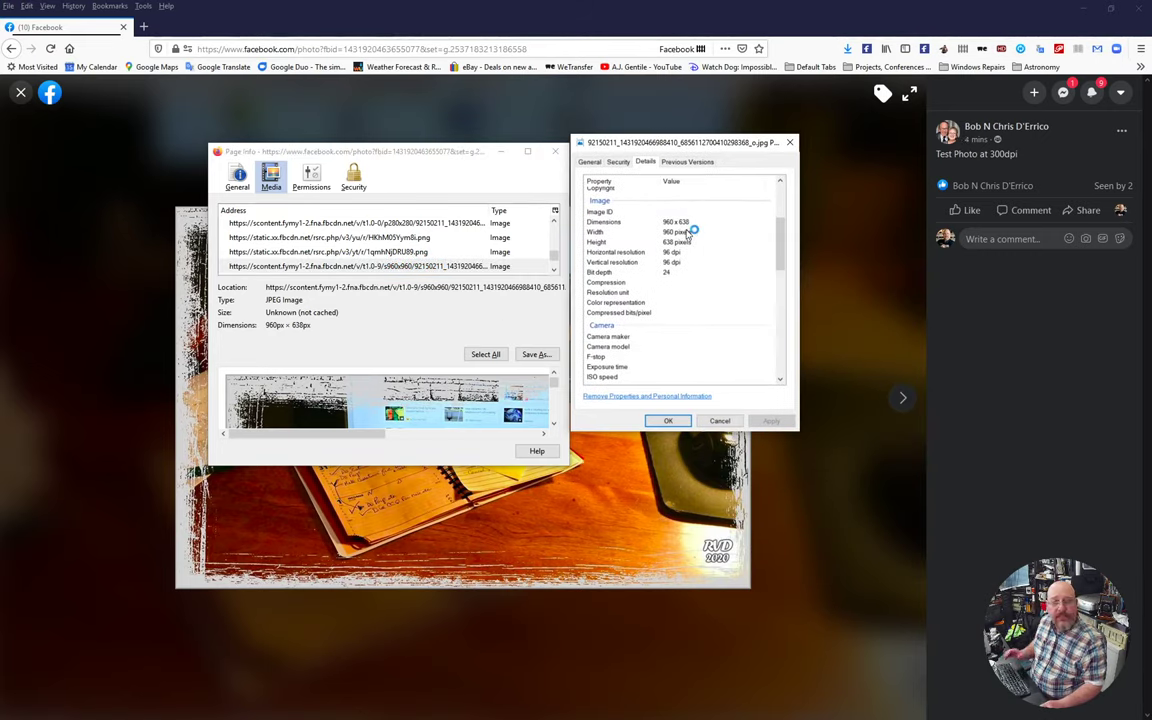